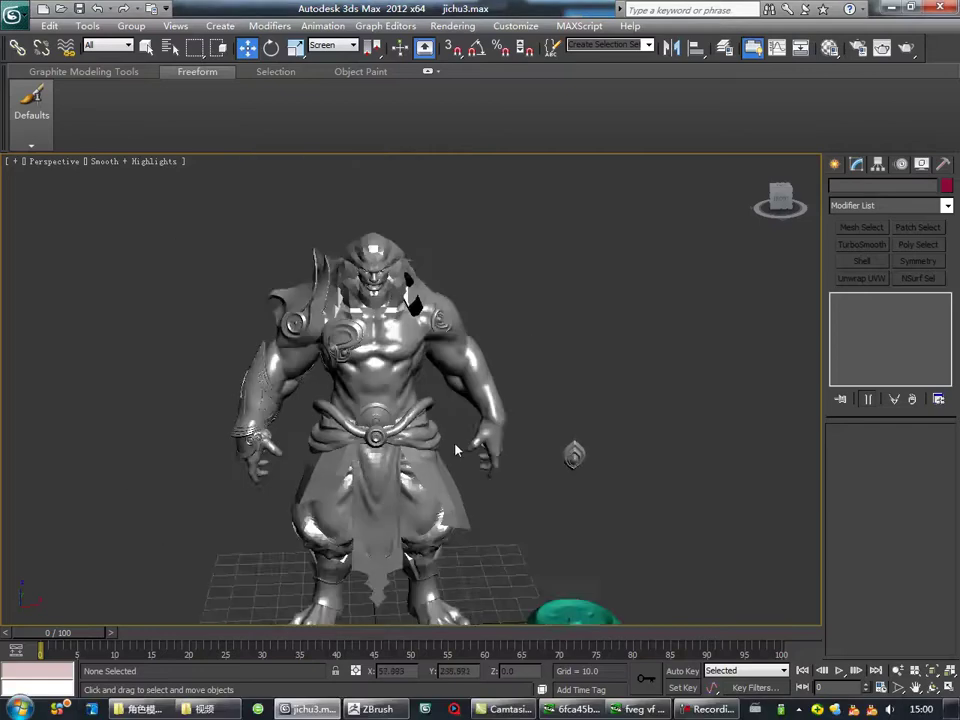
Select the arm retopology mesh and enter Edge sub-object mode with edged faces shown.
left_click(508, 422)
middle_click_drag(530, 440, 530, 425)
key("F4")
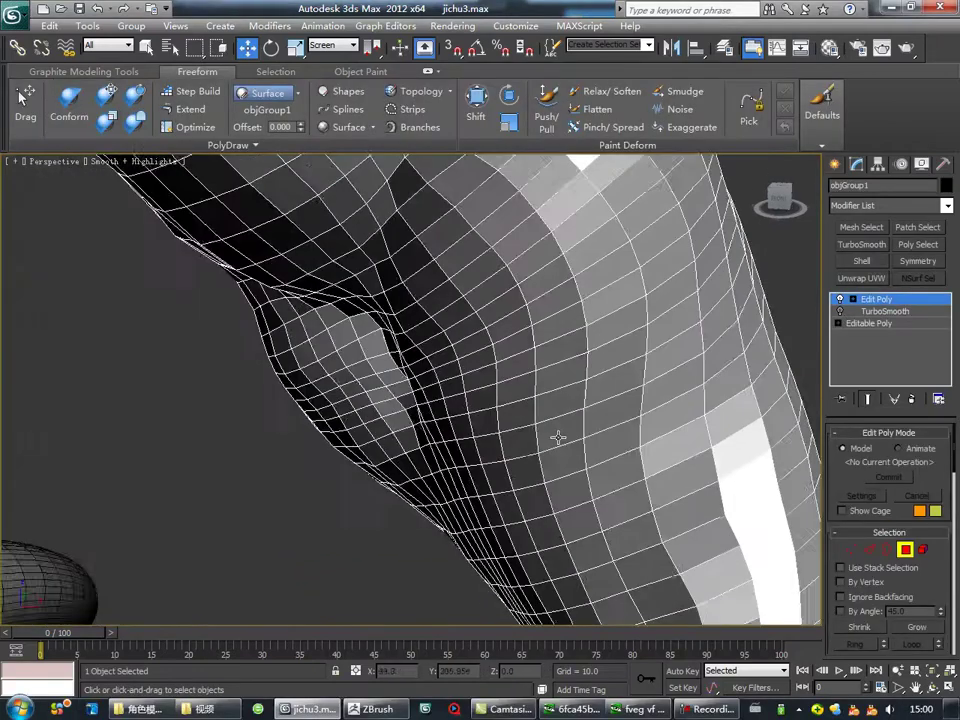
scroll(557, 439, "down", 3)
key("2")
key("u")
scroll(549, 458, "up", 3)
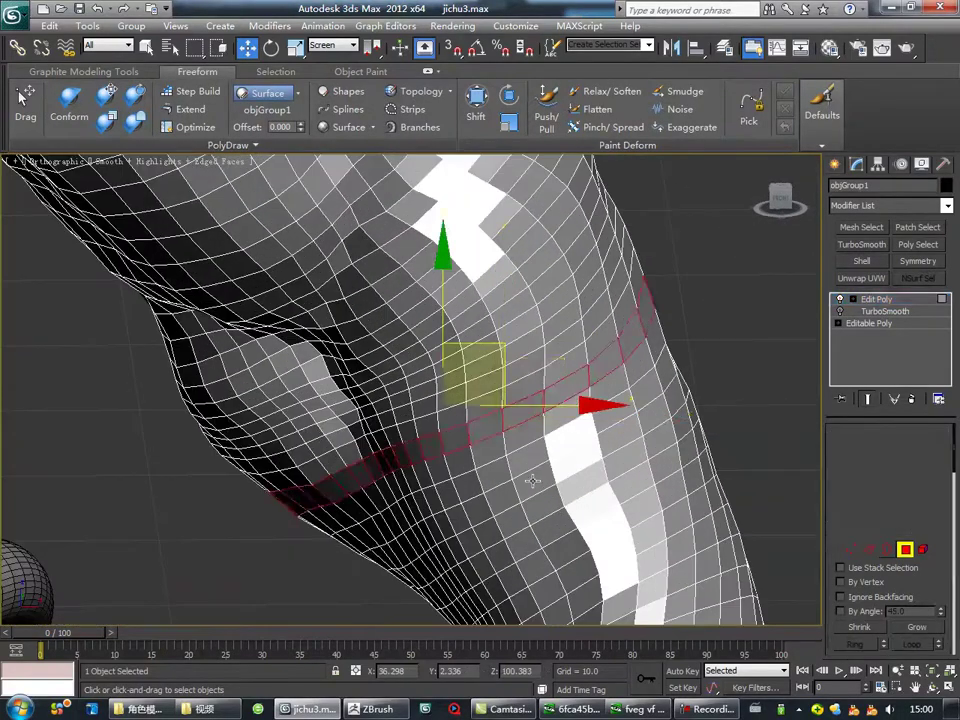
Rescale the arm's edge loop band, then return to object level without edged faces.
key("r")
middle_click_drag(533, 481, 457, 408, "alt")
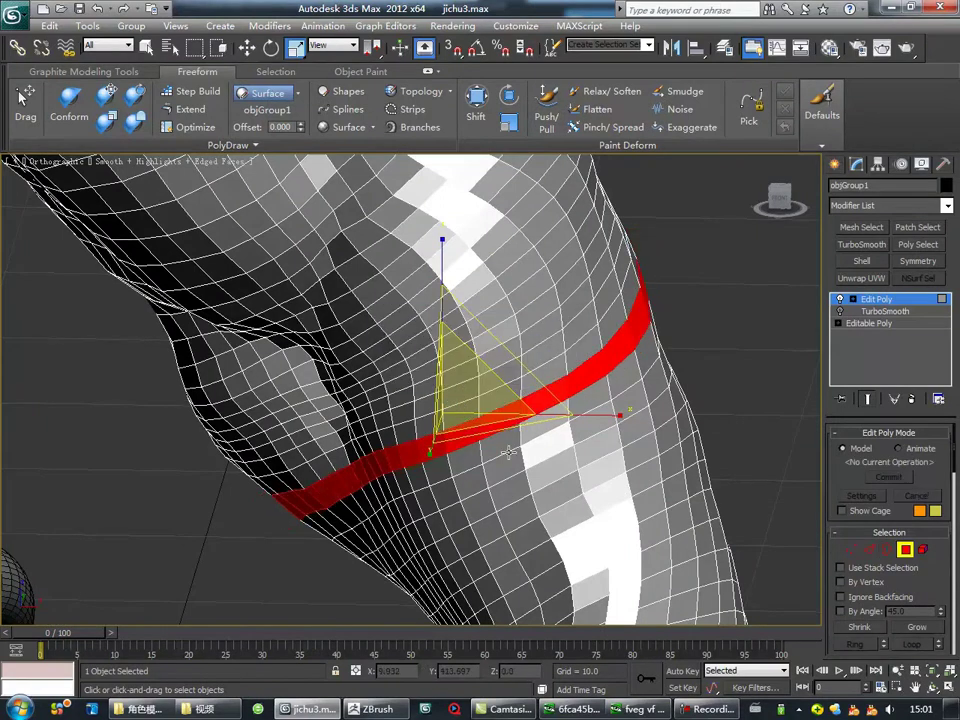
scroll(508, 452, "down", 6)
key("2")
key("F4")
scroll(557, 395, "up", 5)
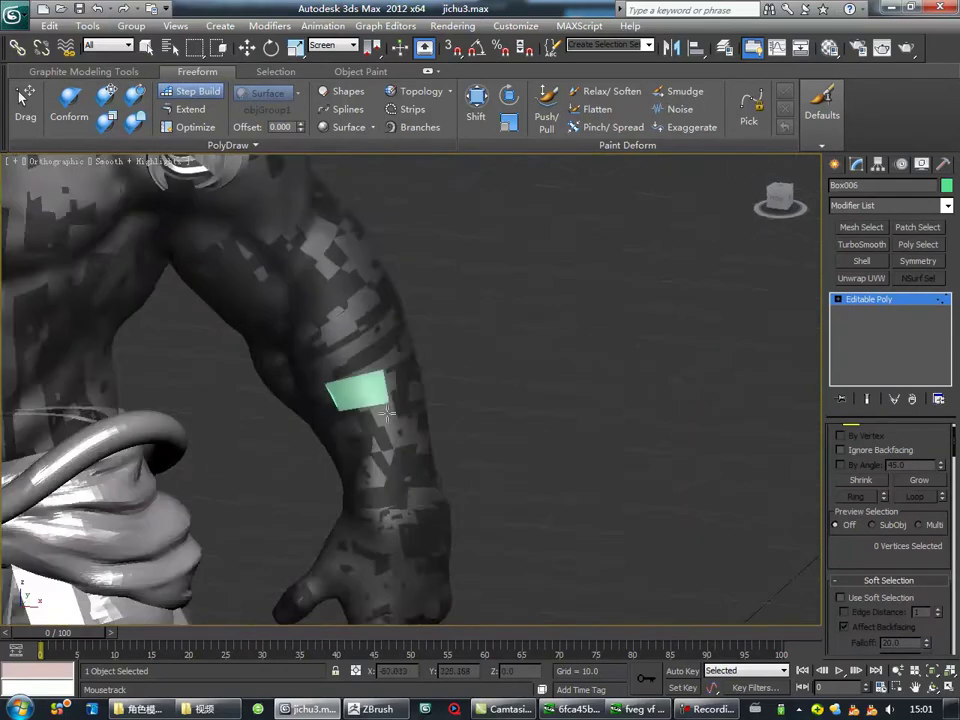
Adjust the viewport configuration and center the green forearm quad in view.
left_click(13, 161)
left_click(75, 341)
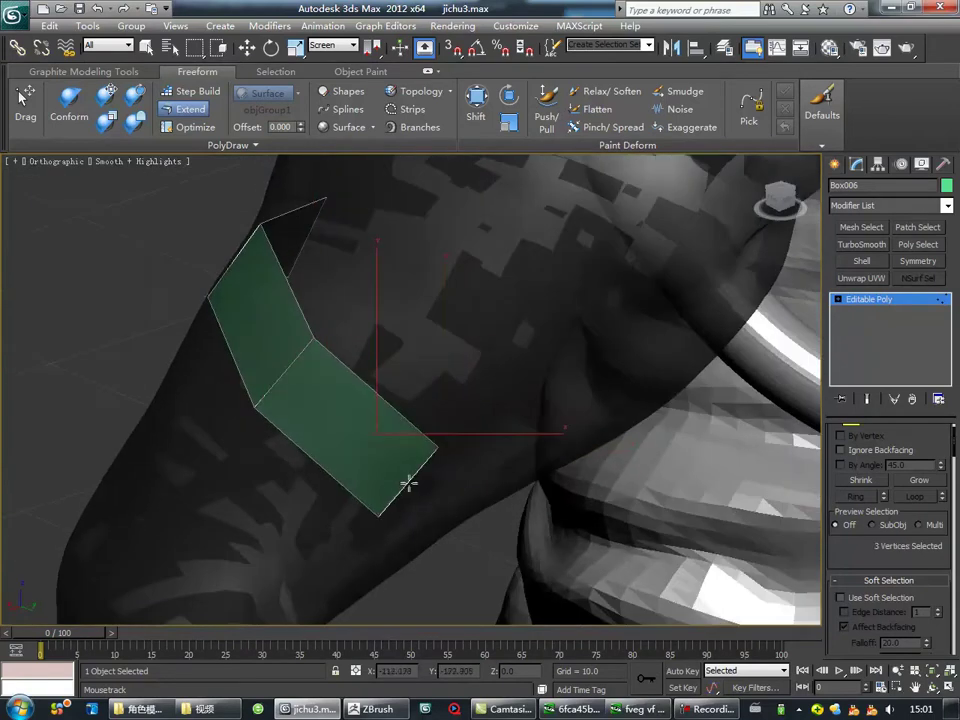
scroll(392, 450, "up", 3)
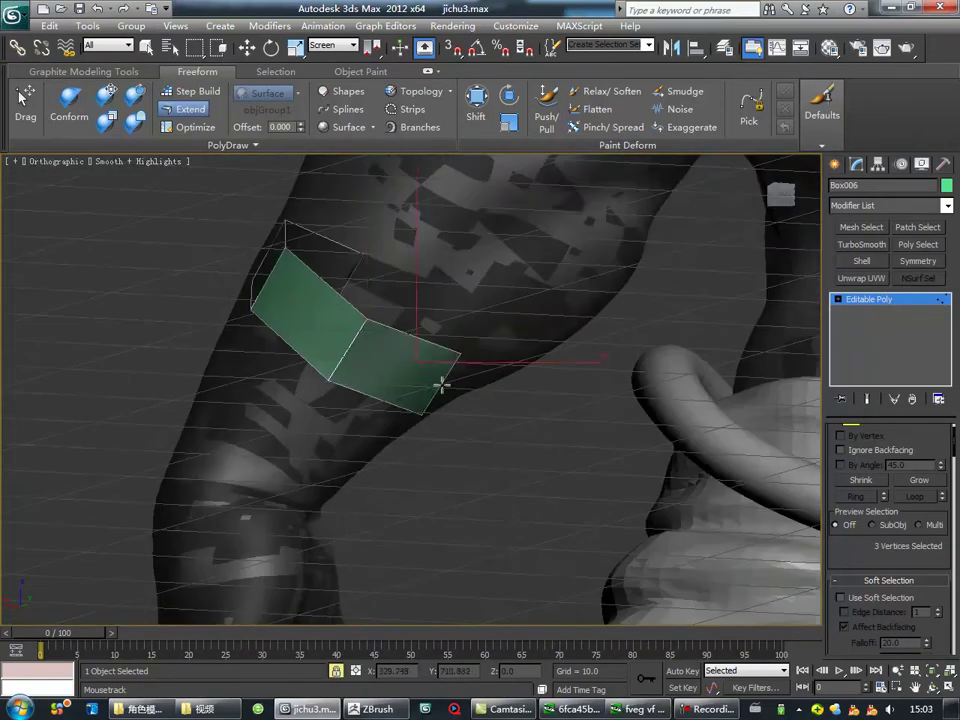
middle_click_drag(454, 388, 407, 382)
scroll(354, 407, "up", 3)
scroll(369, 420, "up", 3)
scroll(386, 414, "up", 3)
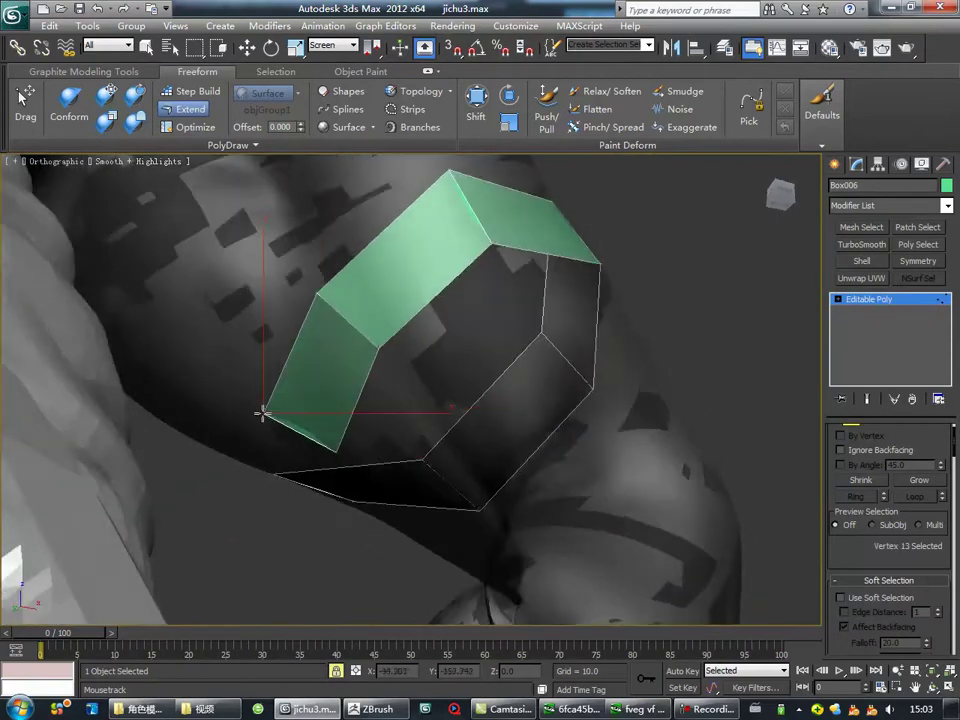
scroll(330, 430, "down", 3)
scroll(353, 557, "up", 3)
mouse_move(302, 399)
middle_mouse_down()
mouse_move(359, 424)
mouse_move(373, 338)
middle_mouse_up()
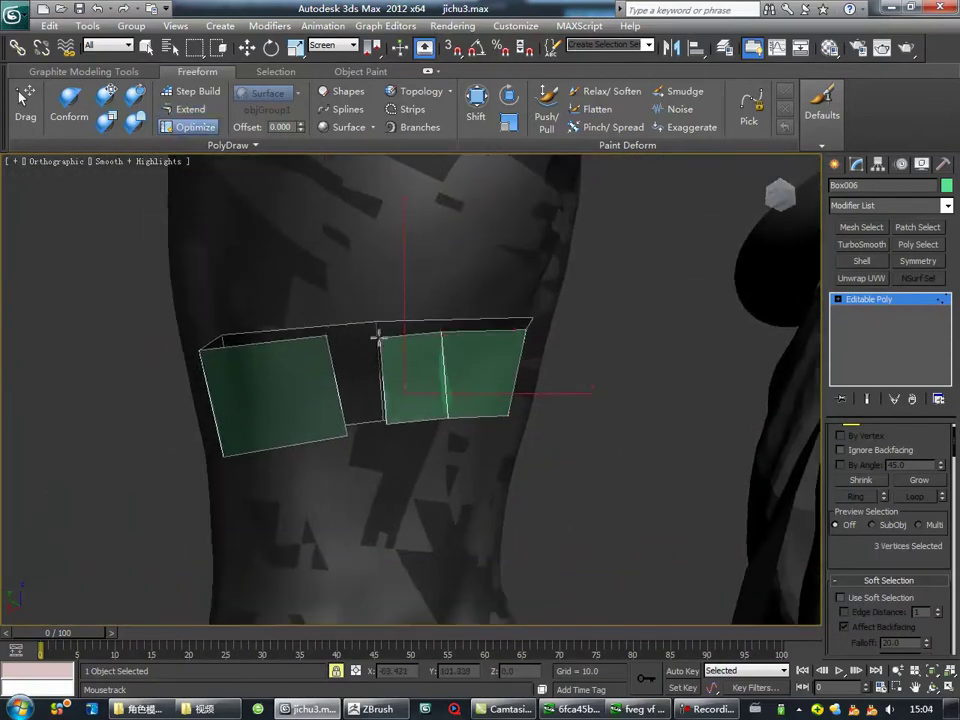
Orbit around the arm to inspect the green quad band from above, side and front.
middle_click_drag(331, 432, 436, 373, "alt")
middle_click_drag(304, 451, 315, 407, "alt")
scroll(315, 407, "up", 3)
scroll(356, 407, "up", 2)
scroll(340, 437, "down", 3)
scroll(340, 437, "up", 5)
mouse_move(416, 427)
middle_mouse_down("alt")
mouse_move(445, 345)
mouse_move(353, 407)
mouse_move(359, 455)
mouse_move(257, 454)
mouse_move(355, 454)
middle_mouse_up("alt")
middle_click_drag(318, 383, 407, 370, "alt")
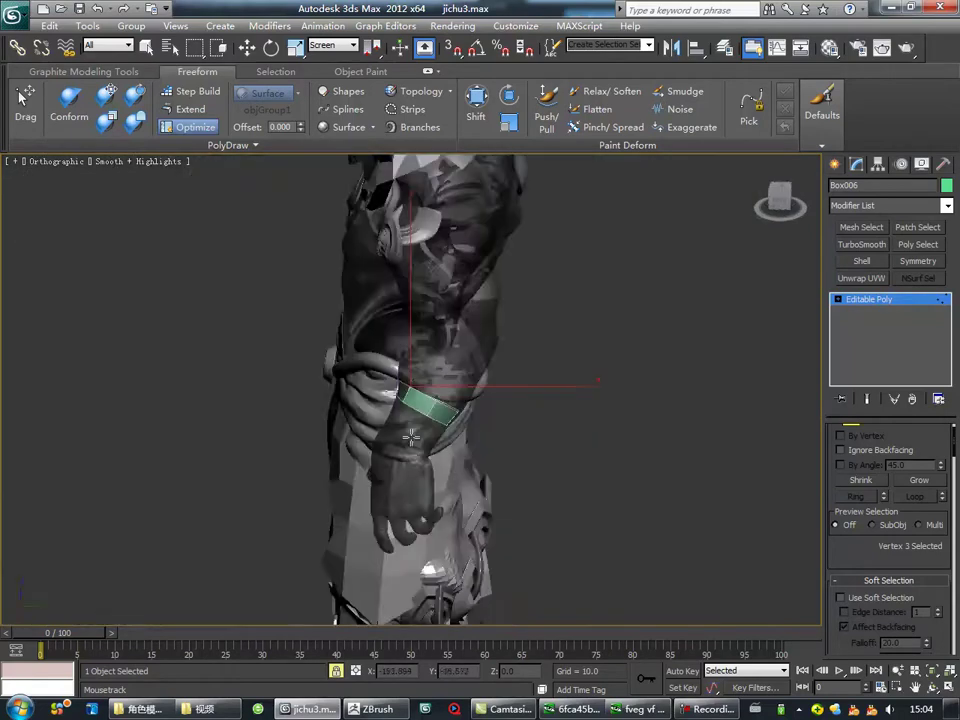
middle_click_drag(410, 437, 443, 381, "alt")
Switch to the Move tool and frame the arched quad strip on the forearm.
scroll(343, 377, "up", 5)
scroll(407, 446, "down", 2)
scroll(436, 424, "up", 2)
key("w")
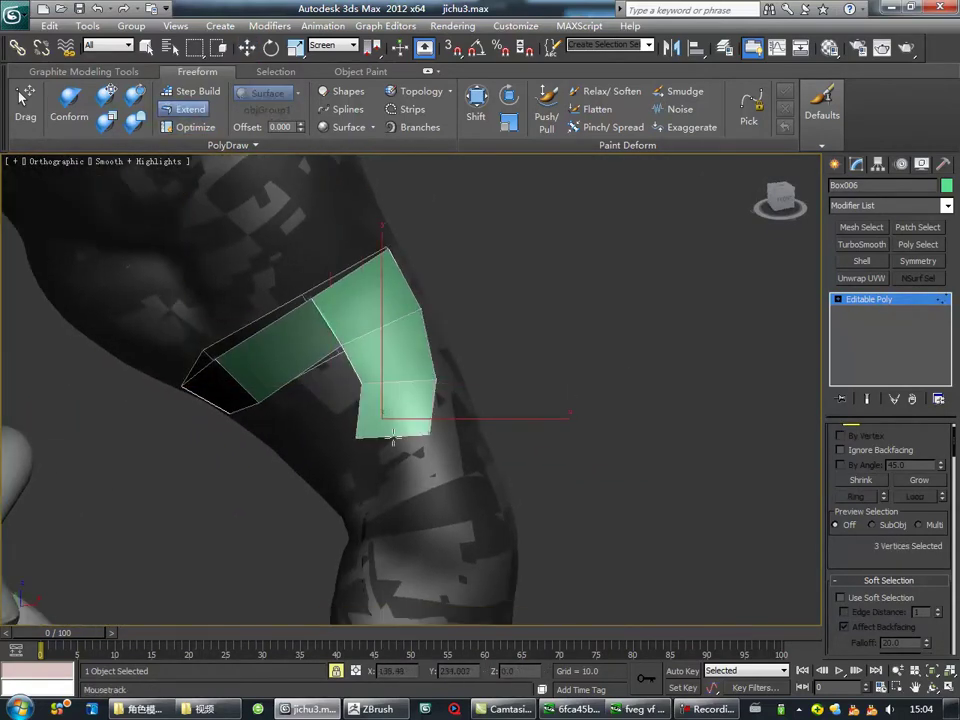
middle_click_drag(403, 421, 428, 380)
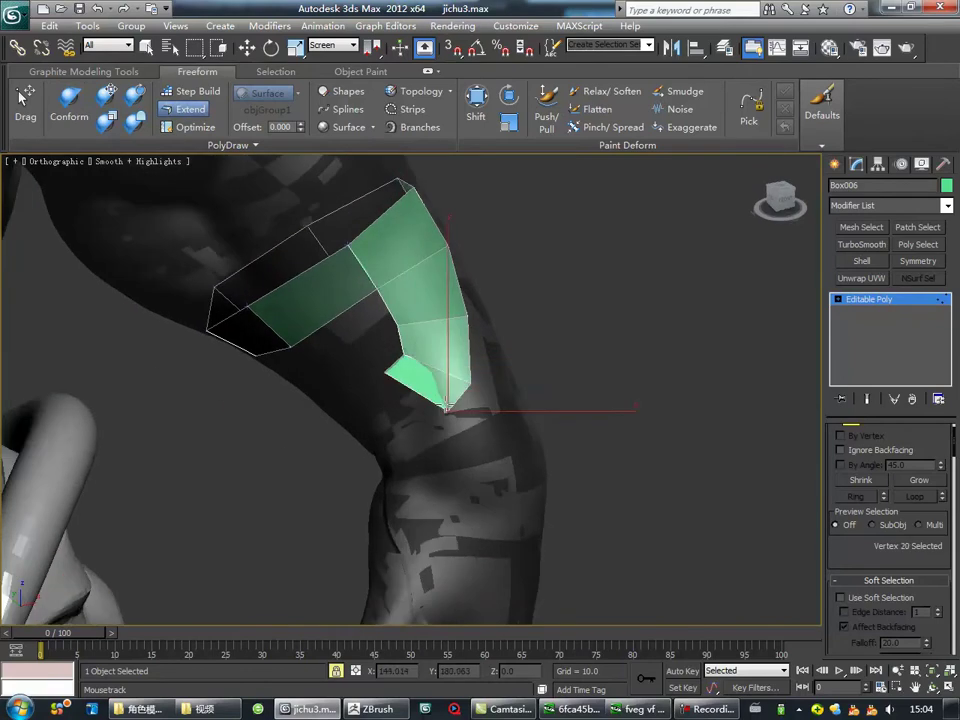
middle_click_drag(344, 389, 428, 408, "alt")
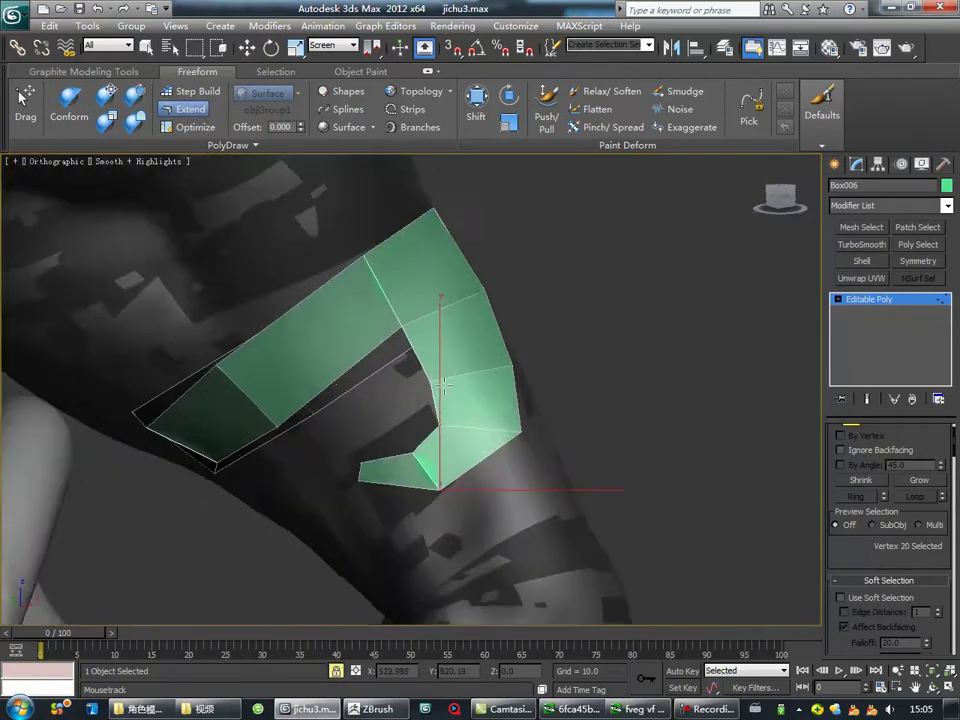
Pick and move vertices along the ornament strip to start shaping the hook.
key("w")
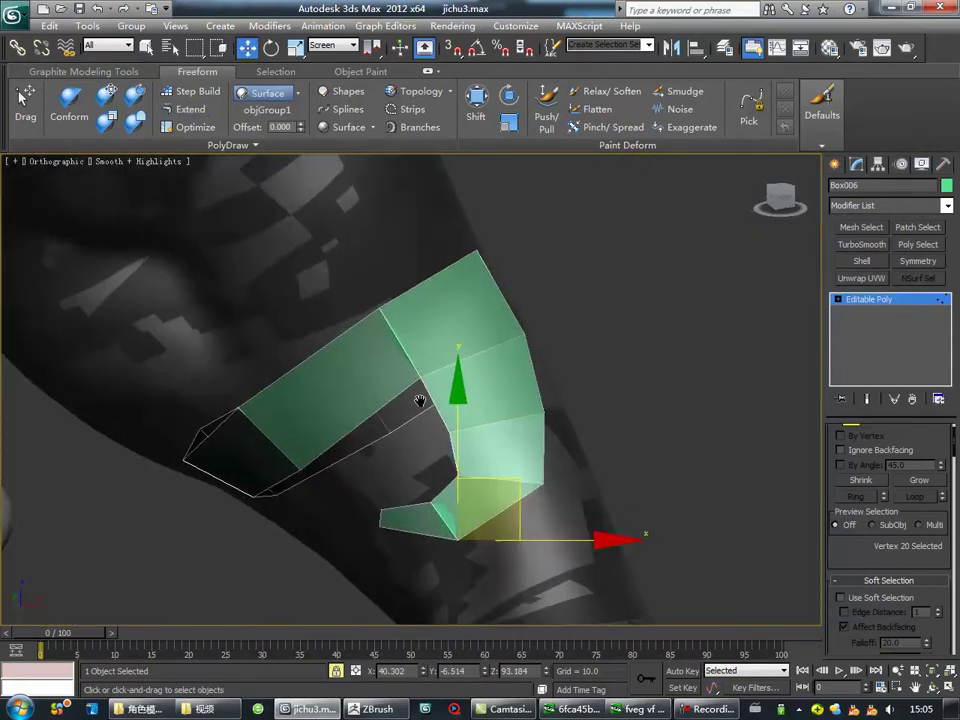
scroll(420, 401, "up", 3)
right_click(462, 412)
left_click(424, 381)
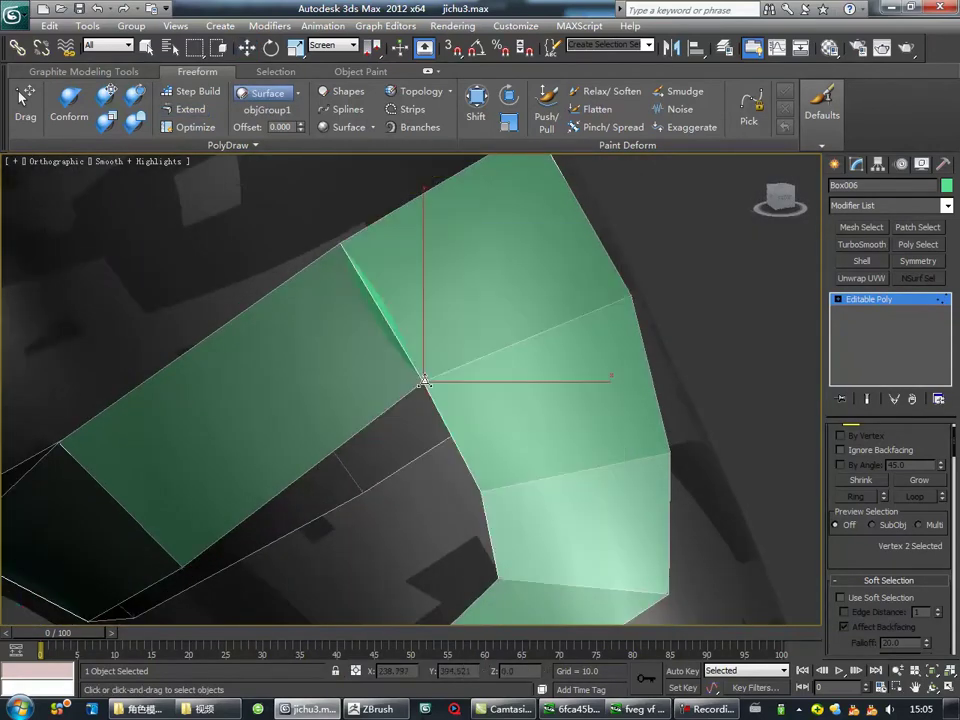
scroll(484, 364, "down", 3)
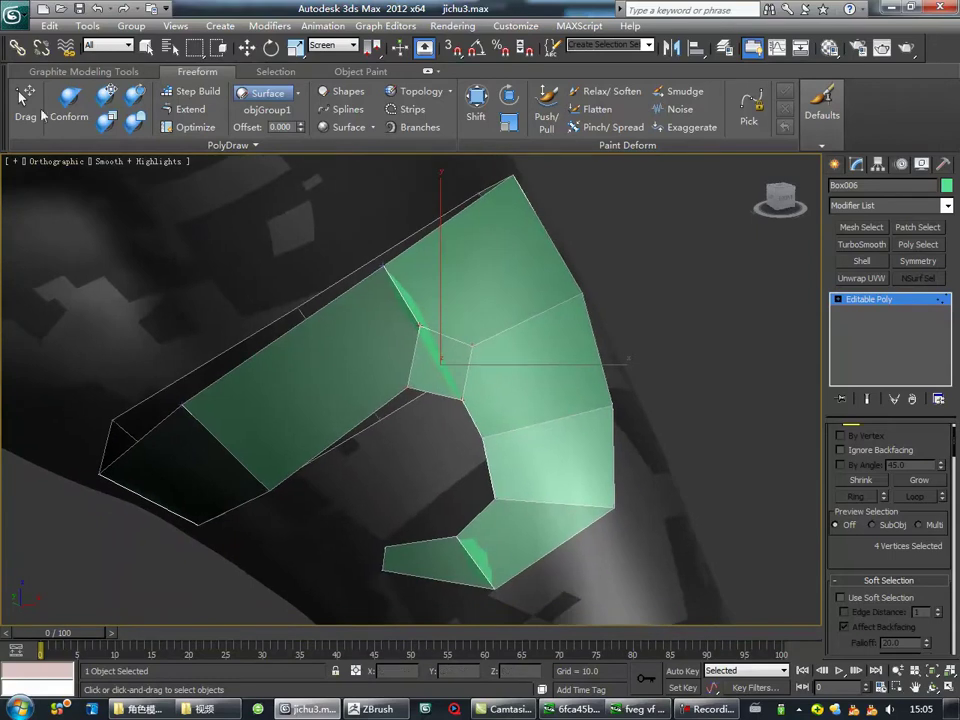
scroll(480, 402, "up", 3)
left_click(480, 402)
scroll(531, 461, "down", 3)
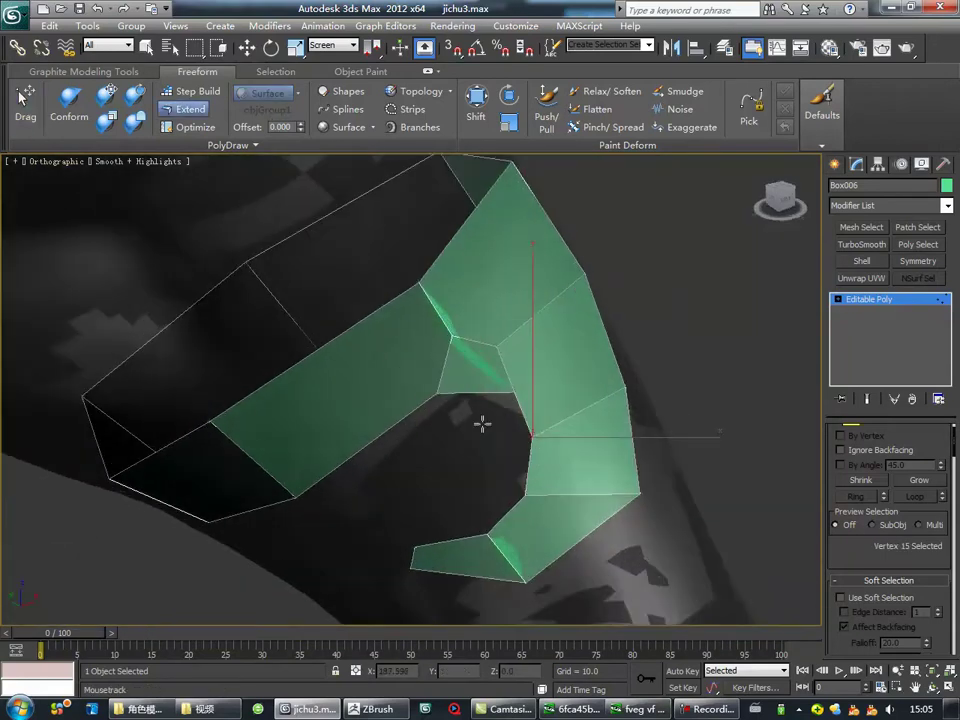
scroll(470, 428, "up", 2)
left_click(518, 424)
scroll(497, 412, "down", 2)
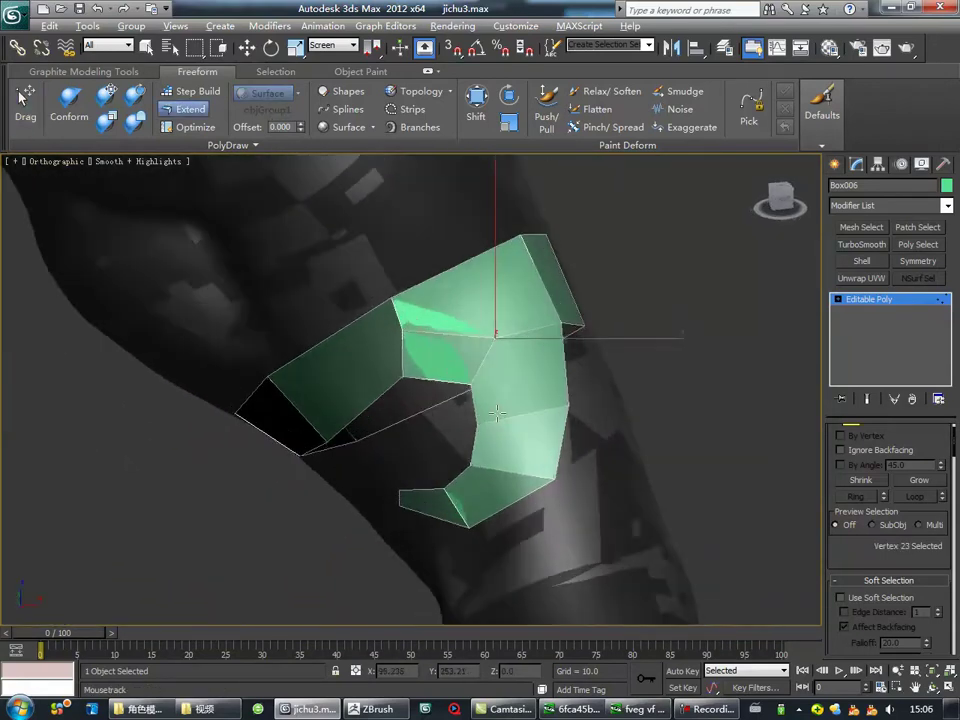
Move more ornament edges and vertices into place, then zoom out to the character.
mouse_move(397, 500)
middle_mouse_down("alt")
mouse_move(440, 430)
mouse_move(514, 454)
mouse_move(518, 424)
middle_mouse_up("alt")
key("2")
key("w")
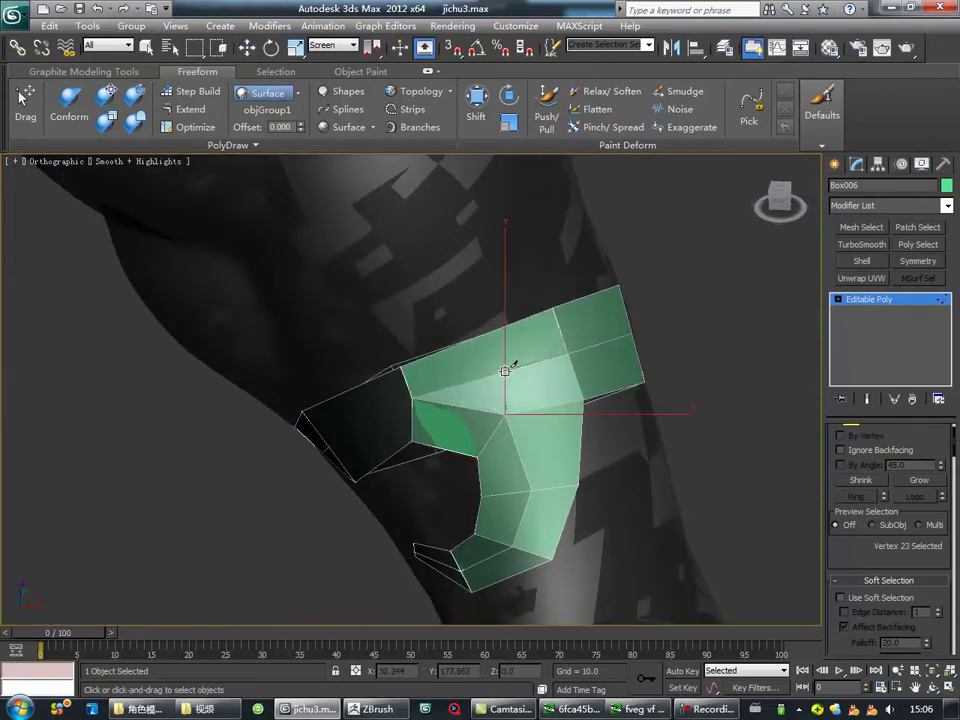
middle_click_drag(487, 331, 481, 382, "alt")
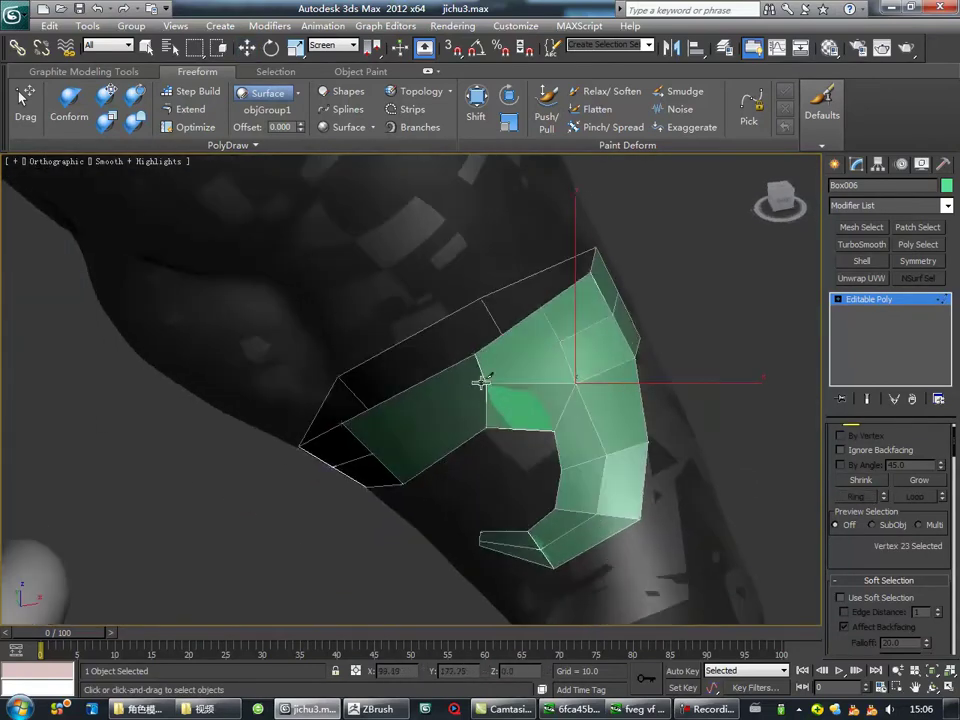
middle_click_drag(375, 454, 557, 366, "alt")
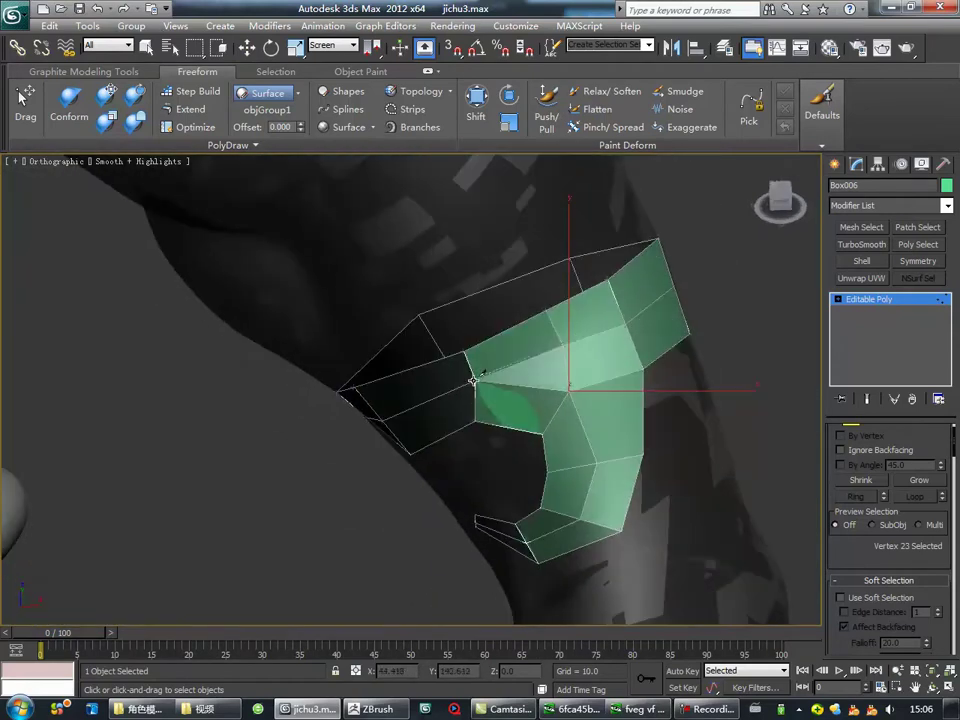
scroll(613, 404, "up", 4)
key("2")
mouse_move(628, 405)
middle_mouse_down("alt")
mouse_move(612, 407)
mouse_move(529, 527)
mouse_move(392, 527)
mouse_move(438, 447)
mouse_move(579, 446)
mouse_move(578, 422)
mouse_move(555, 400)
mouse_move(560, 420)
middle_mouse_up("alt")
key("1")
left_click(612, 405)
scroll(588, 392, "down", 3)
Frame and orbit in close on the green ornament strip.
scroll(462, 469, "down", 5)
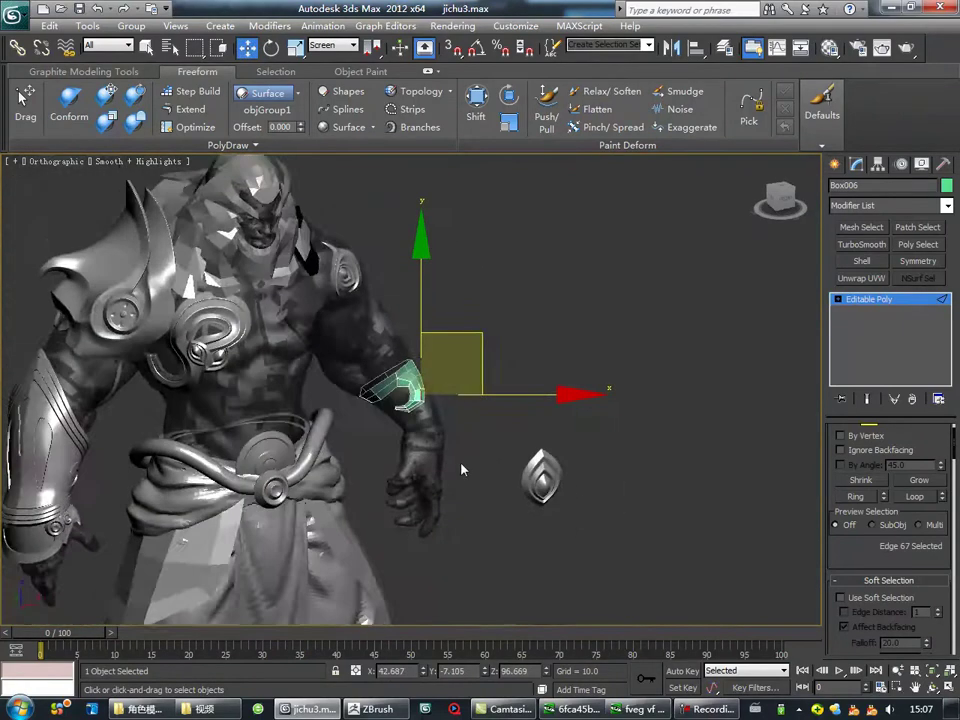
key("z")
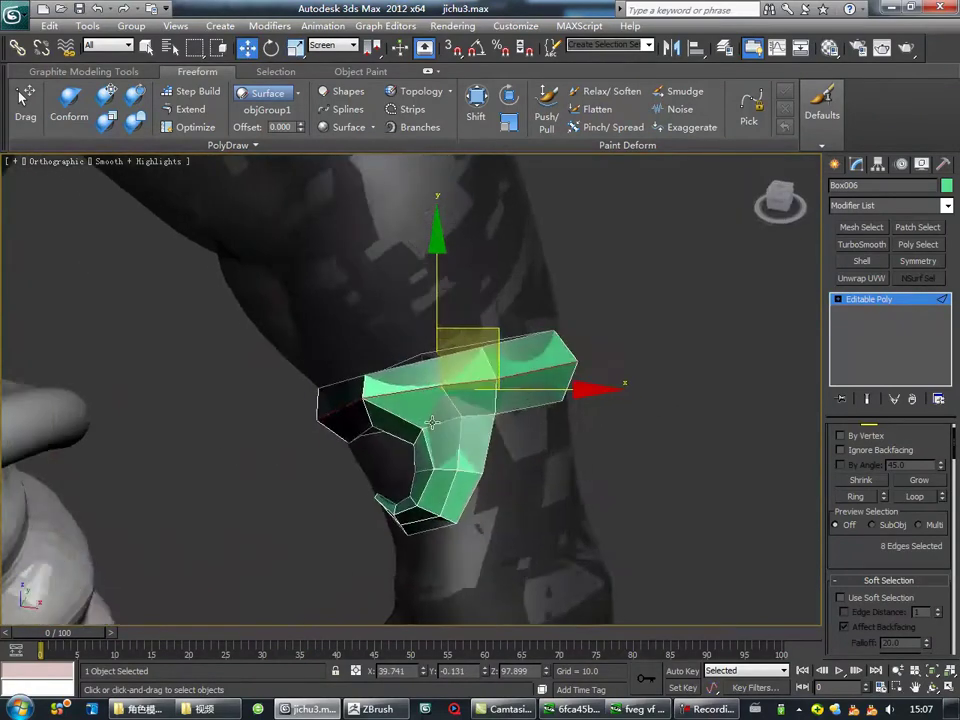
scroll(450, 476, "down", 5)
middle_click_drag(476, 461, 476, 435, "alt")
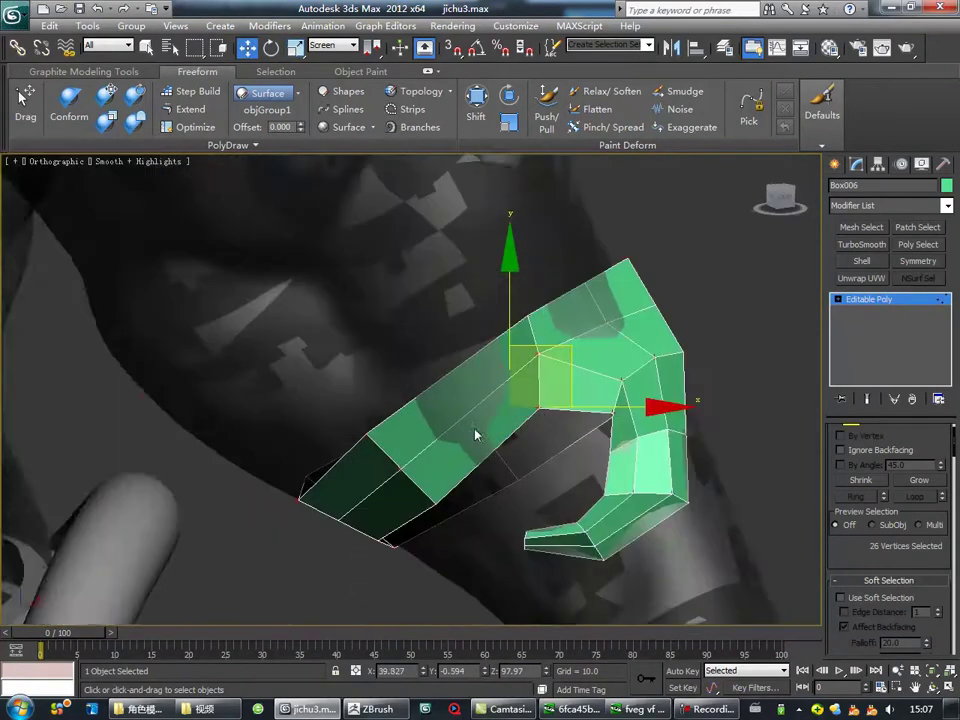
scroll(476, 435, "up", 3)
scroll(523, 480, "up", 2)
scroll(545, 363, "down", 5)
scroll(541, 353, "up", 5)
mouse_move(541, 353)
middle_mouse_down("alt")
mouse_move(475, 392)
mouse_move(612, 437)
middle_mouse_up("alt")
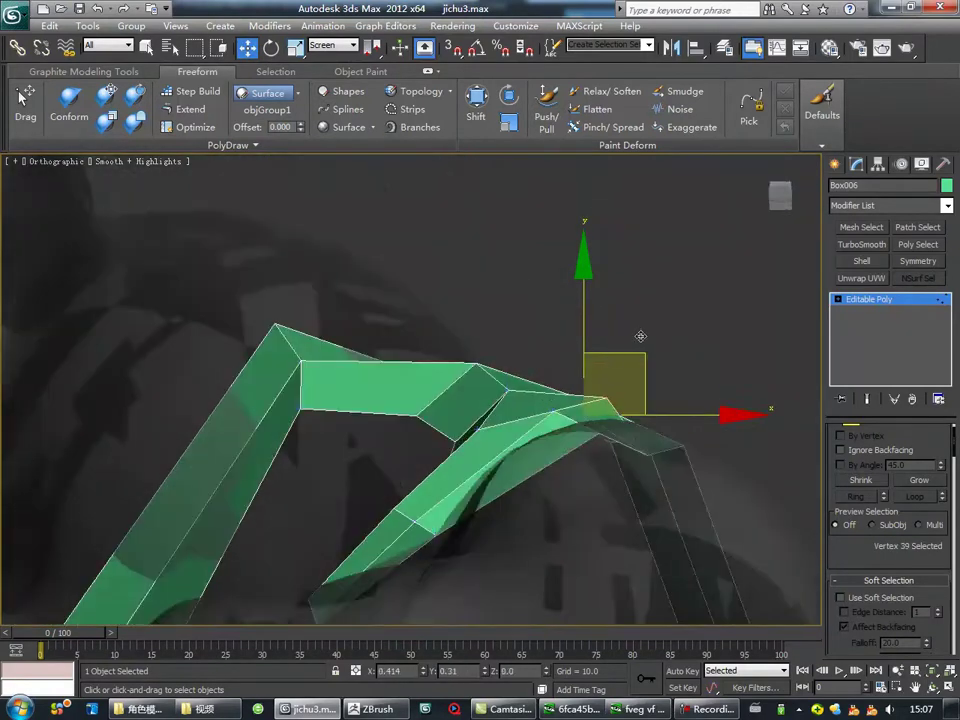
mouse_move(640, 336)
middle_mouse_down("alt")
mouse_move(446, 401)
mouse_move(443, 479)
mouse_move(360, 482)
mouse_move(369, 446)
mouse_move(409, 422)
mouse_move(449, 452)
mouse_move(498, 297)
middle_mouse_up("alt")
Switch between edge and vertex editing with rotate and move, checking wireframe and shaded views.
key("2")
key("e")
middle_click_drag(362, 425, 426, 499, "alt")
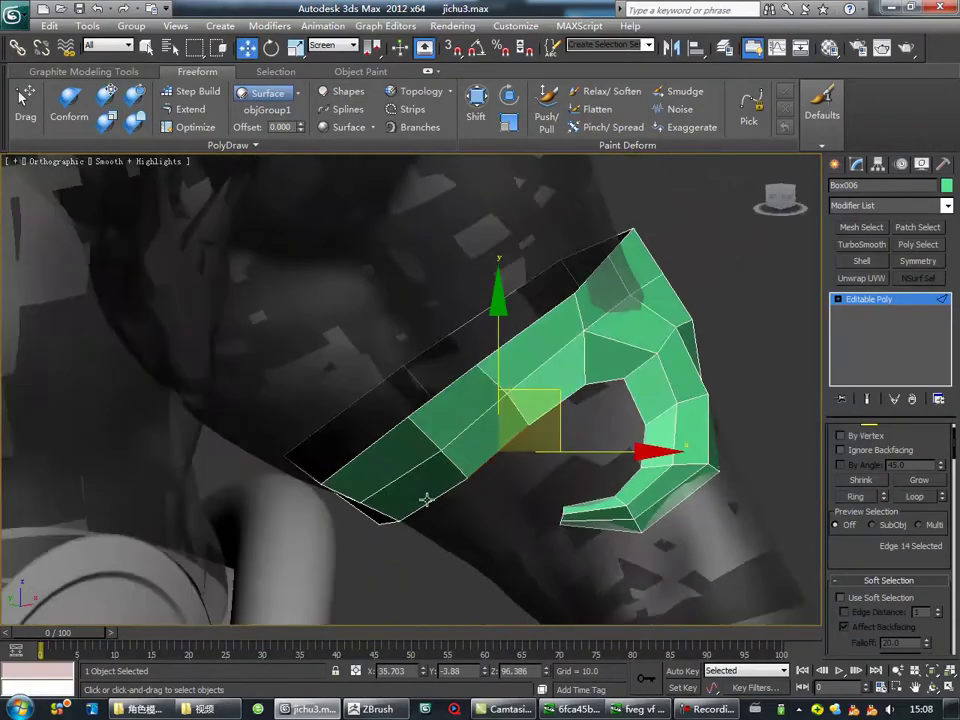
key("F3")
key("1")
scroll(472, 430, "up", 5)
key("e")
middle_click_drag(597, 374, 388, 394, "alt")
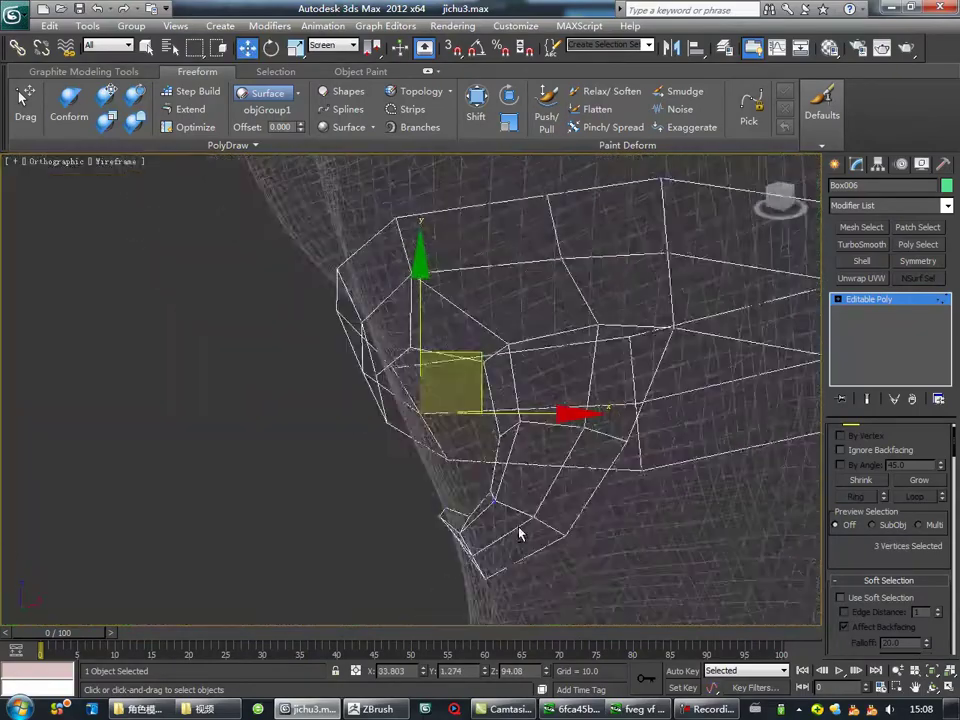
key("F3")
key("2")
key("z")
key("w")
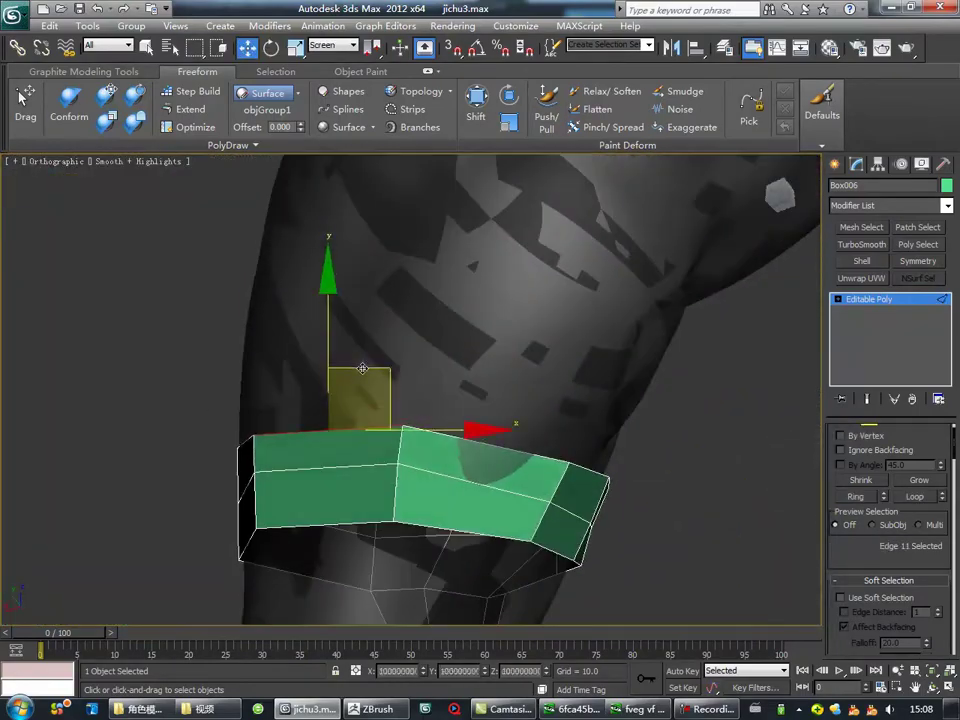
Select the hooked end's edges and rotate the strip end to follow the arm.
mouse_move(362, 369)
middle_mouse_down("alt")
mouse_move(452, 399)
mouse_move(525, 375)
middle_mouse_up("alt")
scroll(493, 430, "down", 8)
scroll(493, 430, "up", 5)
scroll(393, 398, "up", 5)
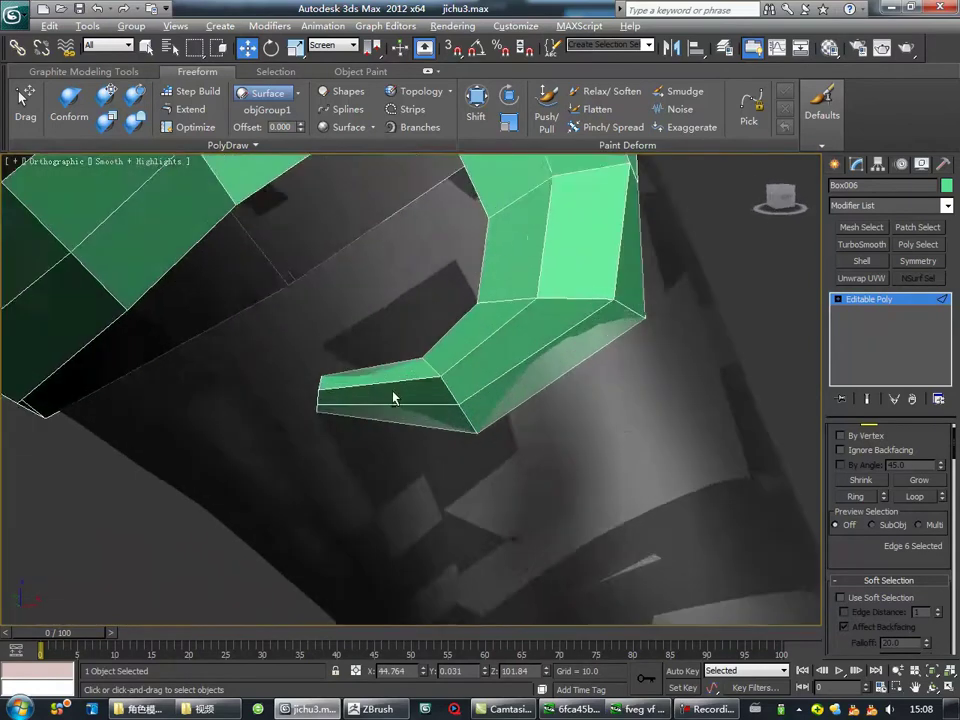
left_click(393, 398)
middle_click_drag(414, 392, 425, 396, "alt")
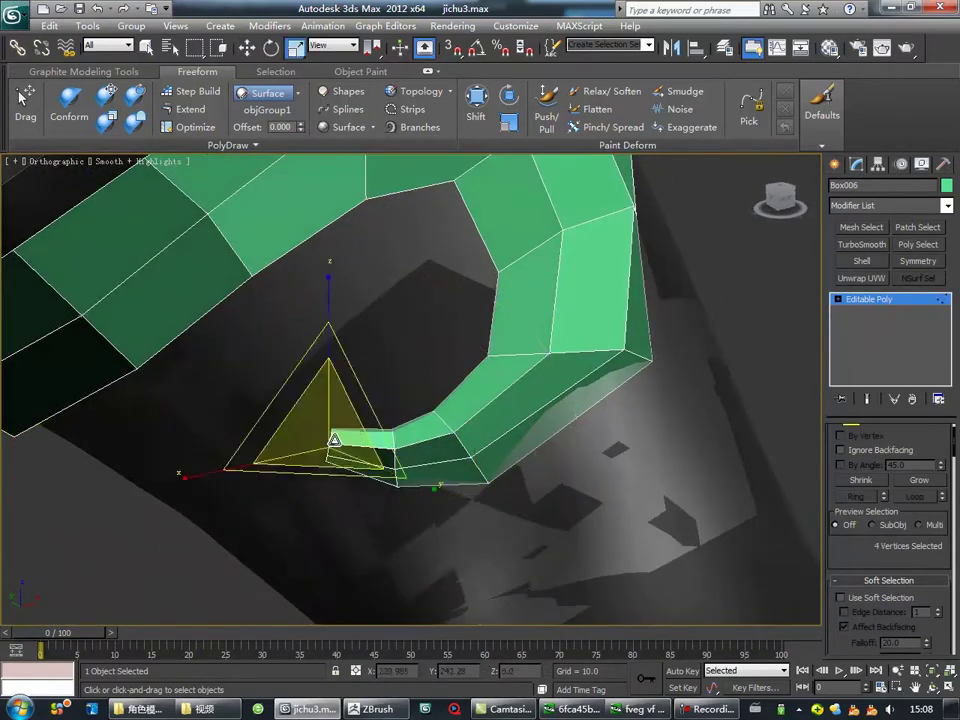
key("e")
left_click_drag(334, 440, 509, 437)
middle_click_drag(356, 358, 499, 379, "alt")
right_click(499, 379)
left_click(439, 431)
key("e")
Select vertices across the hook and nudge individual horn vertices into place.
middle_click_drag(562, 340, 458, 336, "alt")
left_click_drag(458, 336, 685, 385)
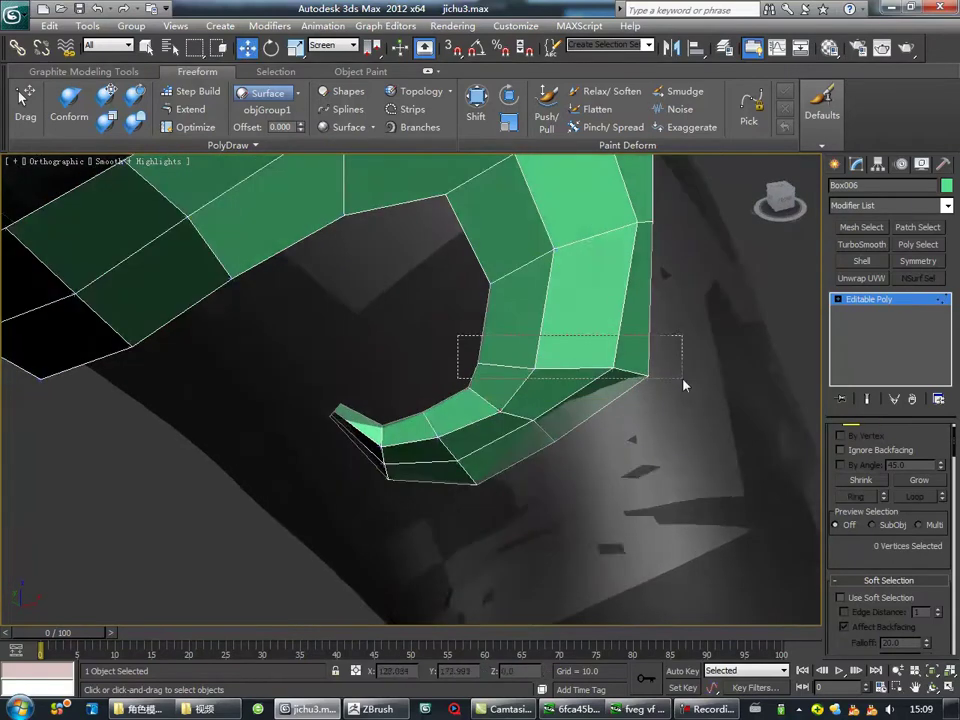
scroll(501, 381, "down", 3)
scroll(516, 364, "up", 3)
left_click(516, 364)
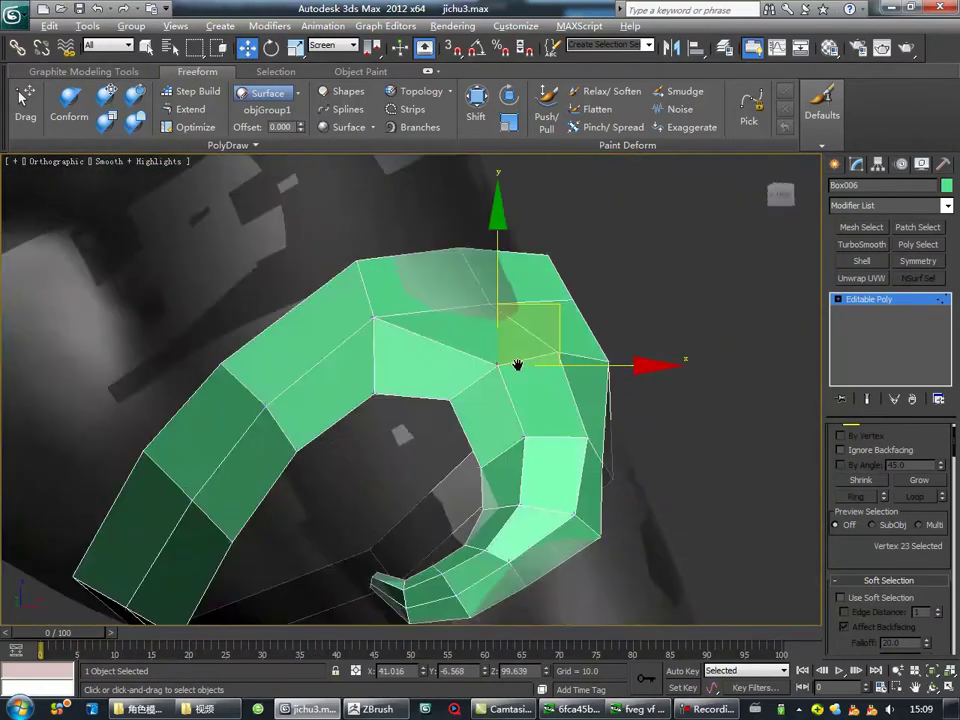
mouse_move(508, 349)
middle_mouse_down("alt")
mouse_move(470, 353)
mouse_move(490, 265)
mouse_move(428, 375)
mouse_move(447, 270)
mouse_move(430, 310)
mouse_move(528, 409)
mouse_move(476, 407)
middle_mouse_up("alt")
left_click(428, 375)
scroll(452, 265, "down", 3)
left_click(430, 305)
scroll(430, 305, "up", 3)
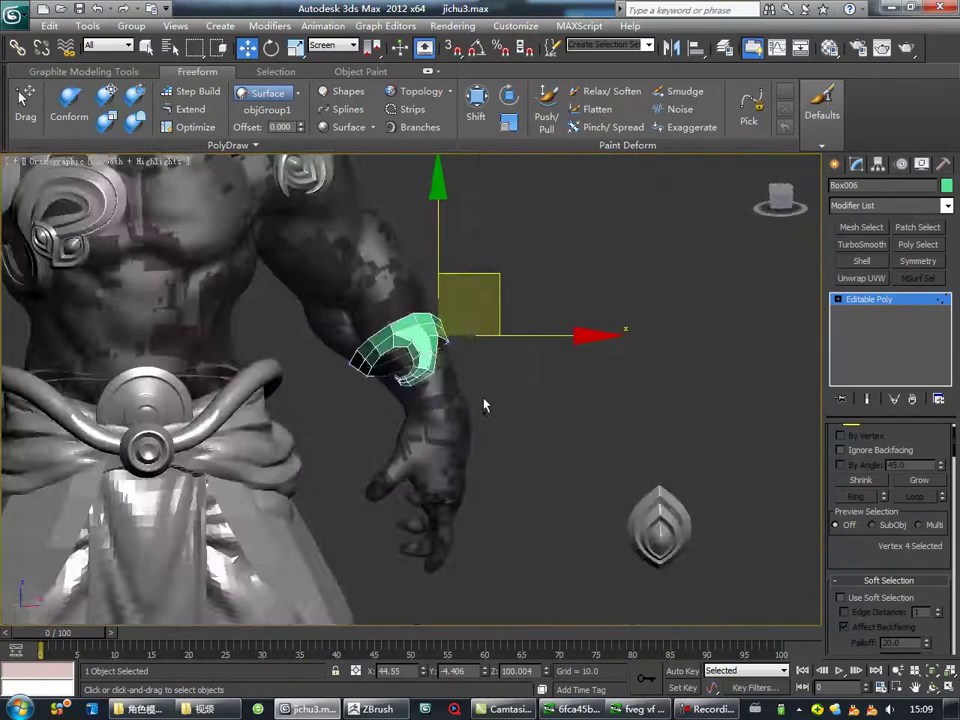
Select five vertices along the band's edge, toggling wireframe to see through the arm.
scroll(484, 405, "up", 5)
key("F3")
left_click_drag(440, 385, 440, 386, "ctrl")
key("F3")
key("F3")
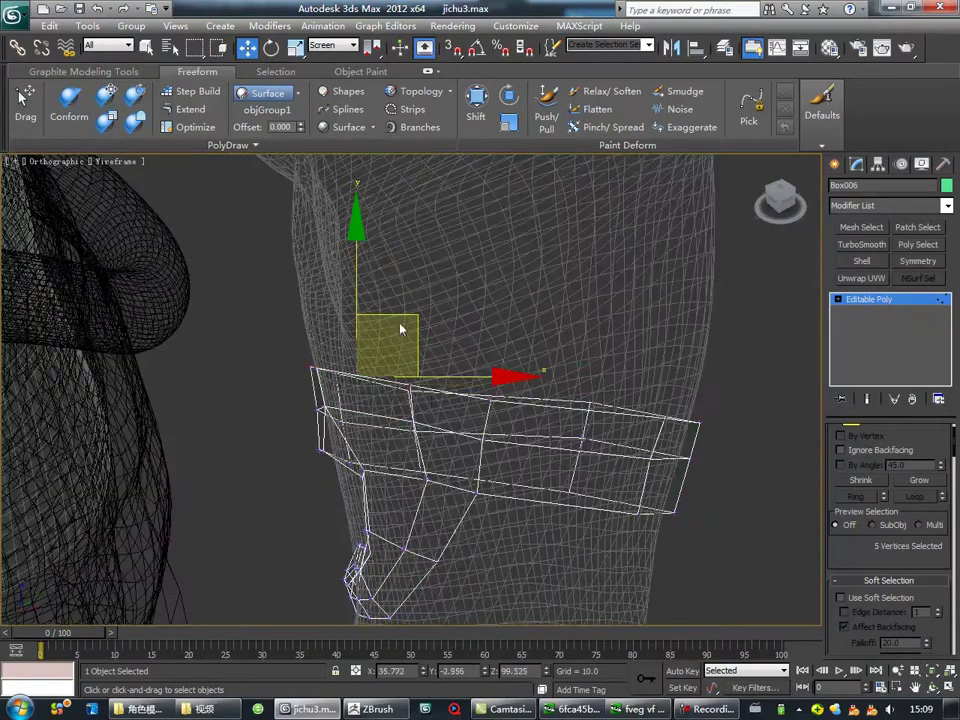
middle_click_drag(570, 390, 465, 333, "alt")
key("F3")
mouse_move(563, 404)
middle_mouse_down("alt")
mouse_move(424, 392)
mouse_move(440, 420)
mouse_move(303, 453)
middle_mouse_up("alt")
scroll(450, 440, "down", 5)
scroll(399, 566, "up", 5)
key("F3")
middle_click_drag(463, 424, 463, 452, "alt")
Inspect the band's ring in vertex mode, alternating wireframe and shaded display.
key("F3")
key("1")
left_click_drag(505, 505, 545, 542)
key("F3")
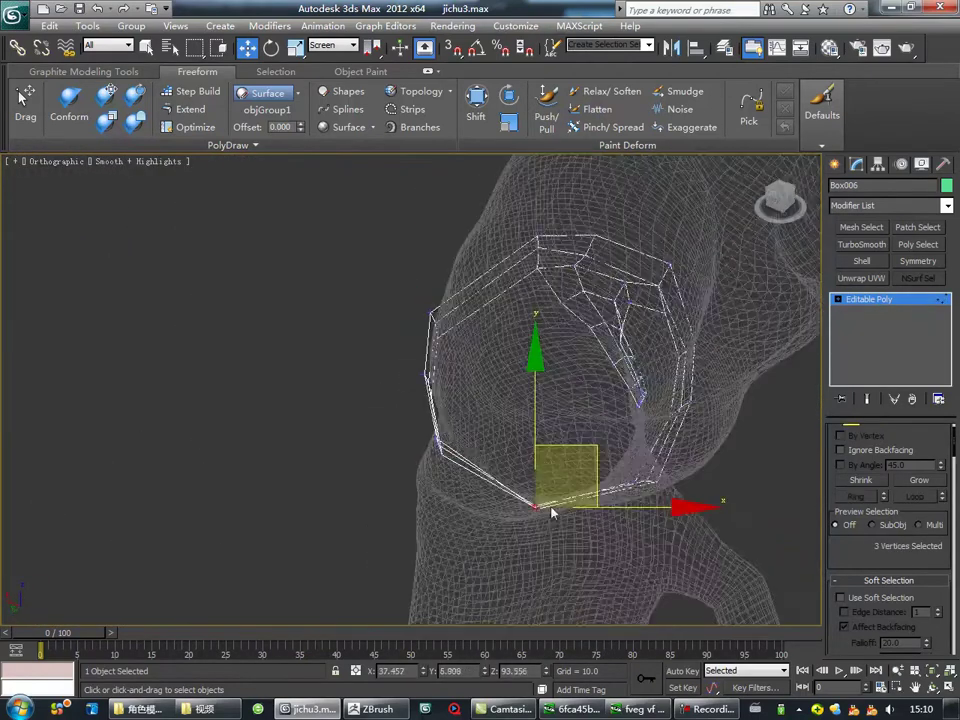
key("F3")
middle_click_drag(546, 510, 421, 458, "alt")
key("F3")
key("F3")
scroll(421, 458, "up", 3)
scroll(493, 443, "up", 2)
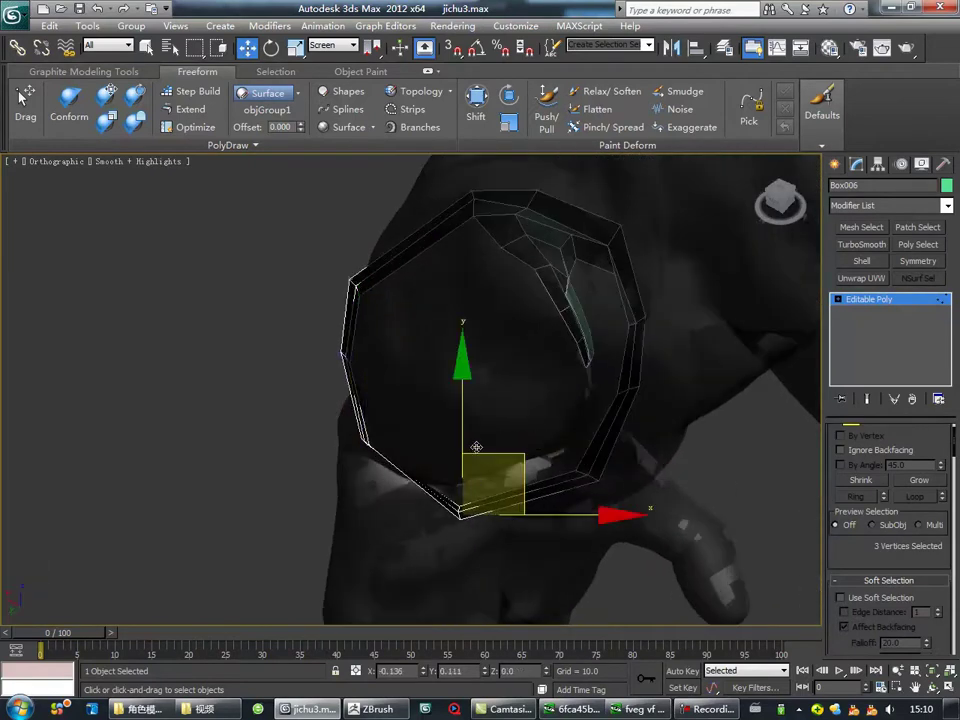
right_click(467, 497)
mouse_move(467, 497)
middle_mouse_down("alt")
mouse_move(591, 465)
mouse_move(526, 506)
middle_mouse_up("alt")
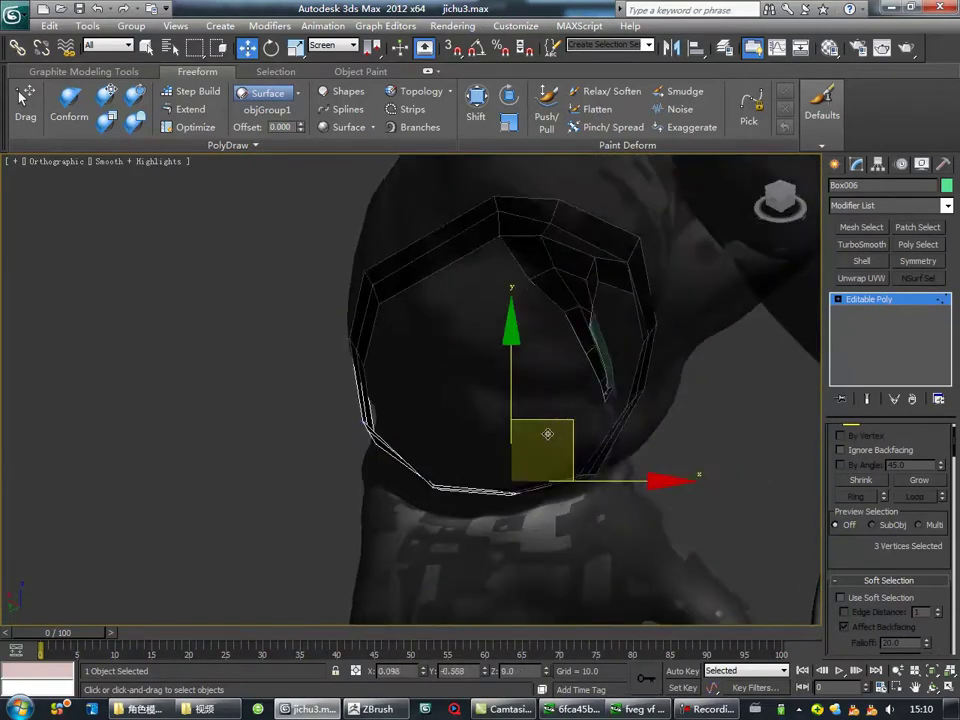
Adjust the band's edges against the arm surface, then clear the selection.
key("2")
scroll(547, 433, "down", 5)
scroll(440, 428, "up", 2)
middle_click_drag(455, 373, 512, 500, "alt")
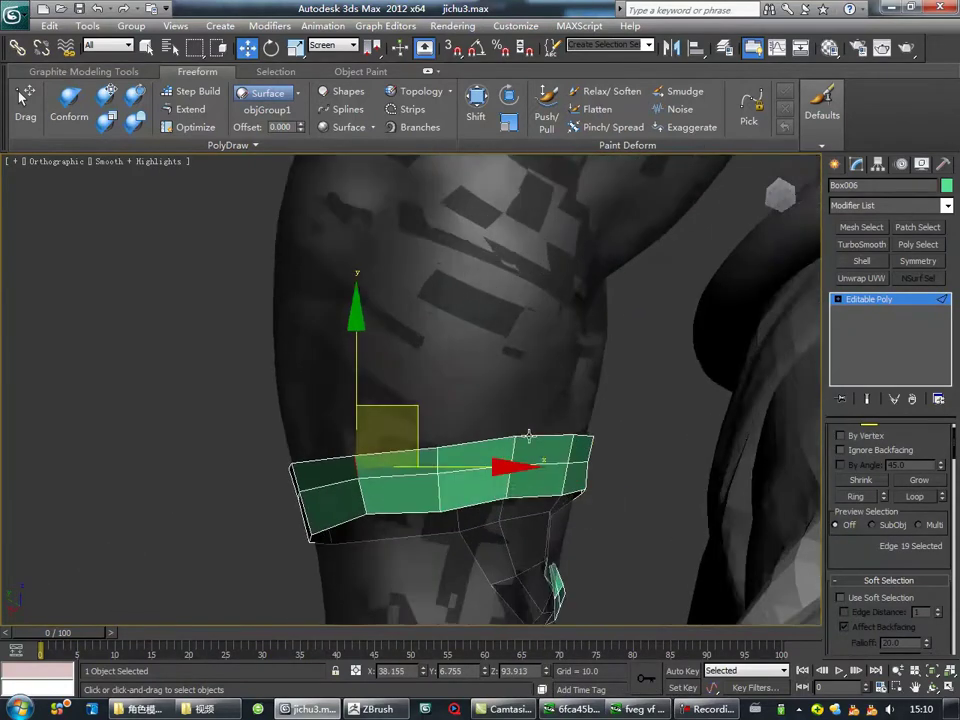
middle_click_drag(428, 474, 454, 408, "alt")
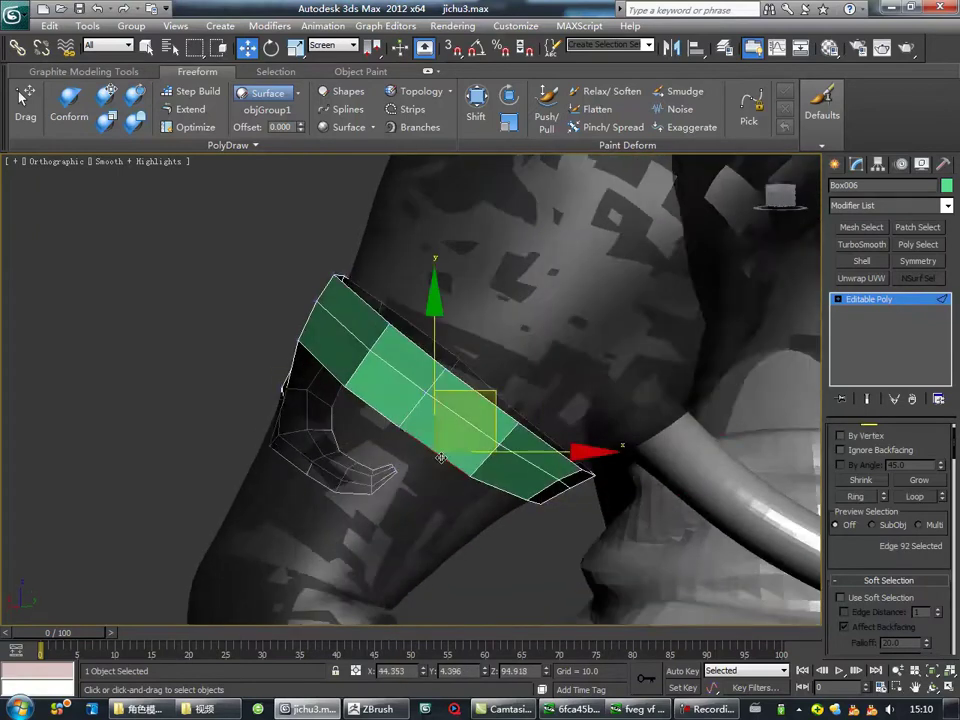
scroll(454, 408, "down", 5)
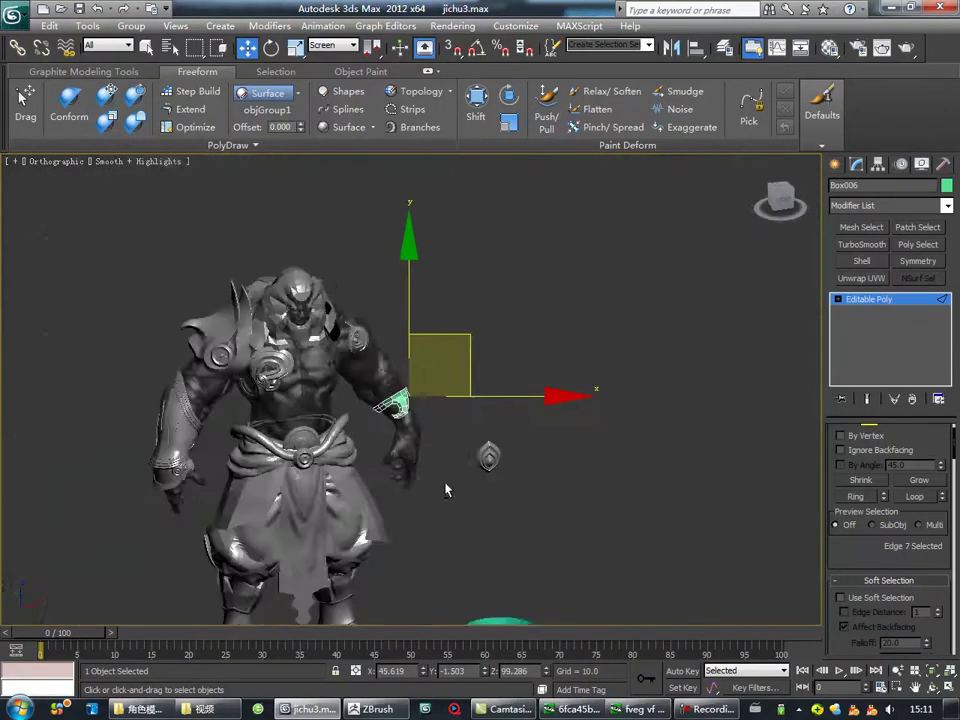
scroll(560, 400, "up", 4)
left_click(594, 414)
scroll(520, 450, "down", 4)
left_click(483, 481)
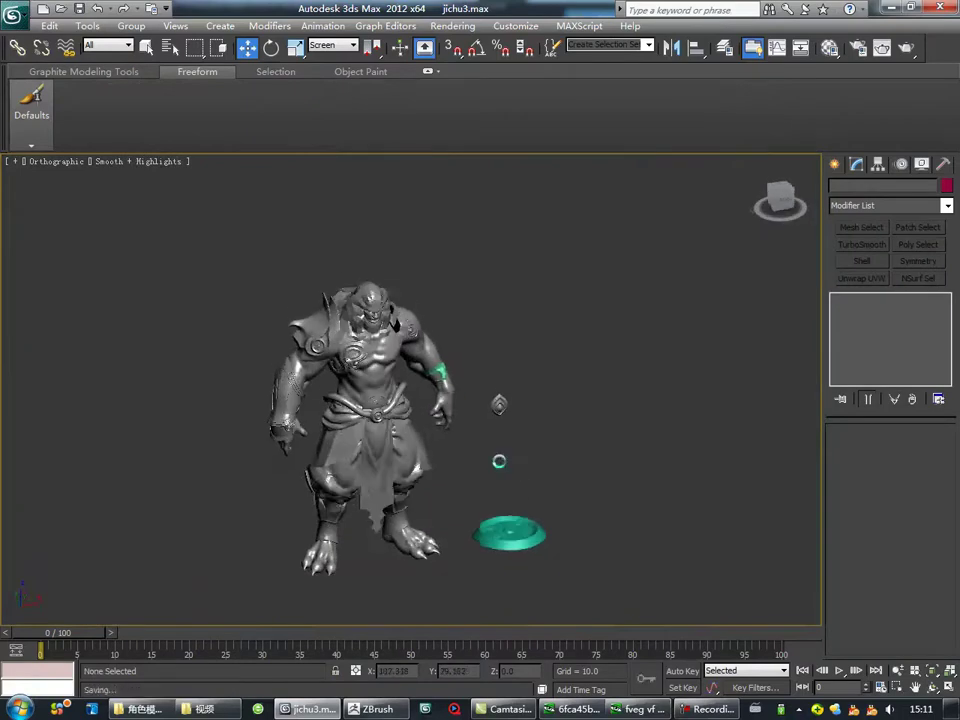
Rotate Box006's 24 selected hook vertices into position on the forearm band.
scroll(499, 461, "up", 5)
scroll(454, 452, "down", 1)
left_click(433, 291)
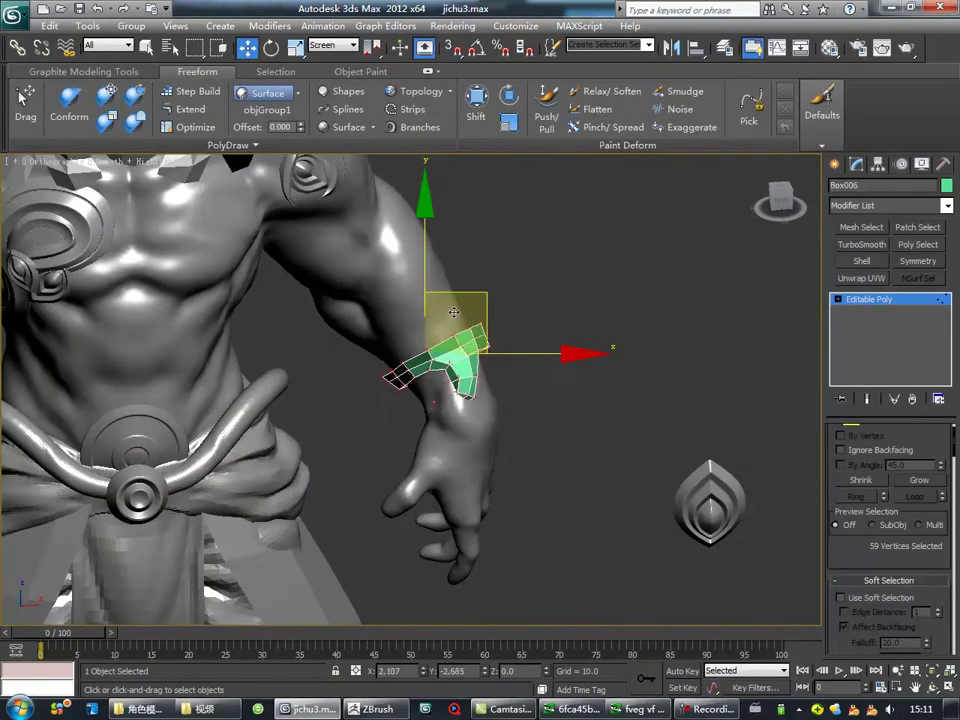
middle_click_drag(453, 313, 333, 291, "alt")
key("e")
scroll(460, 419, "up", 3)
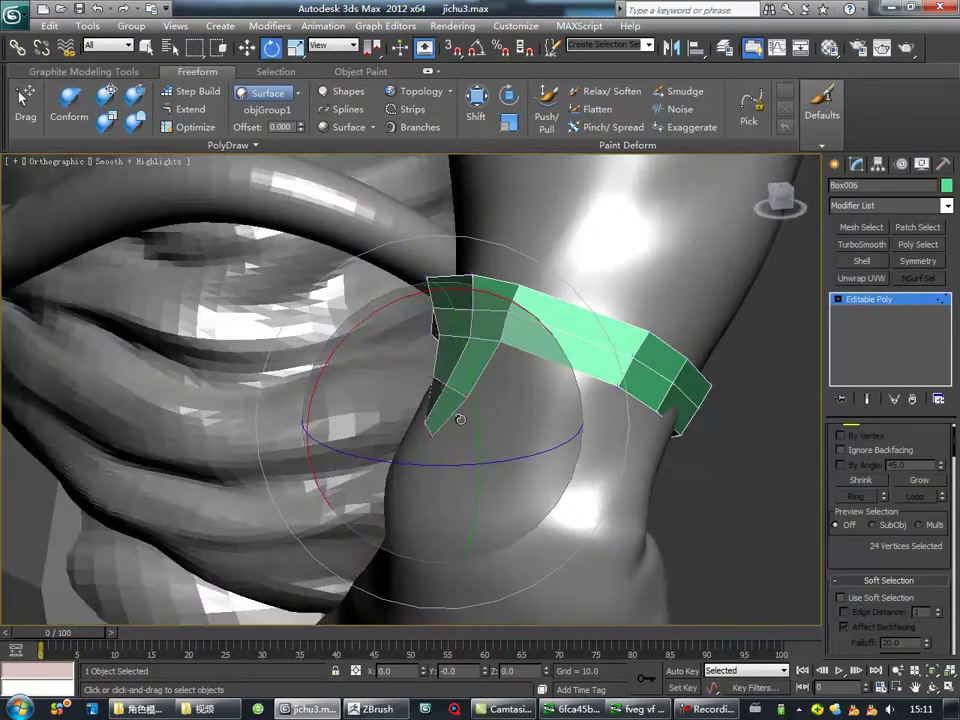
mouse_move(498, 422)
middle_mouse_down("alt")
mouse_move(440, 458)
mouse_move(446, 438)
middle_mouse_up("alt")
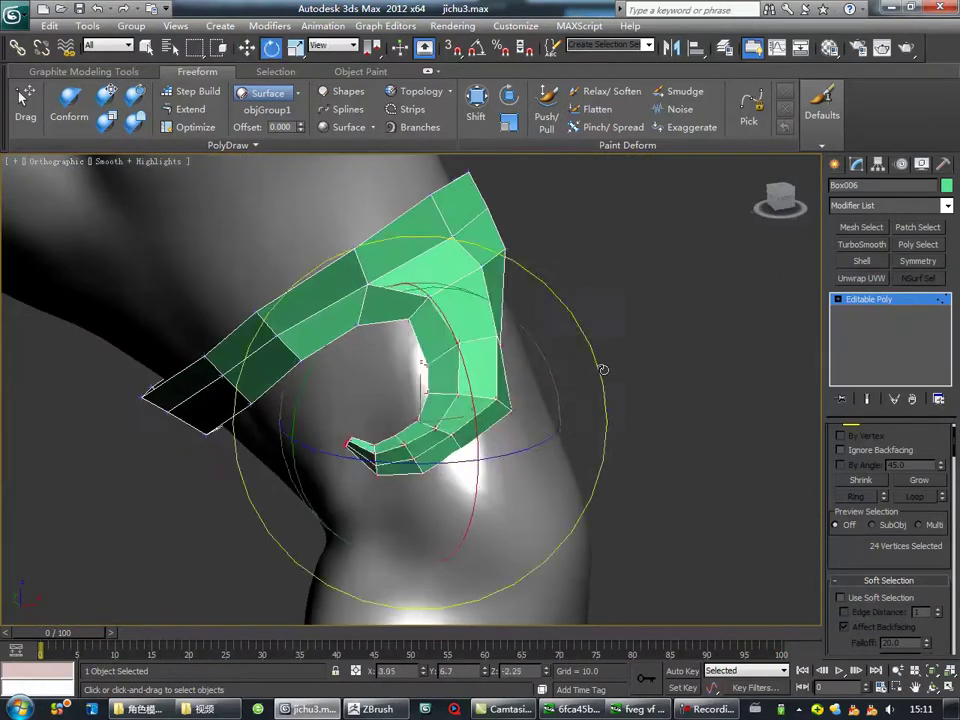
scroll(439, 340, "down", 3)
middle_click_drag(439, 340, 500, 388, "alt")
scroll(500, 388, "up", 3)
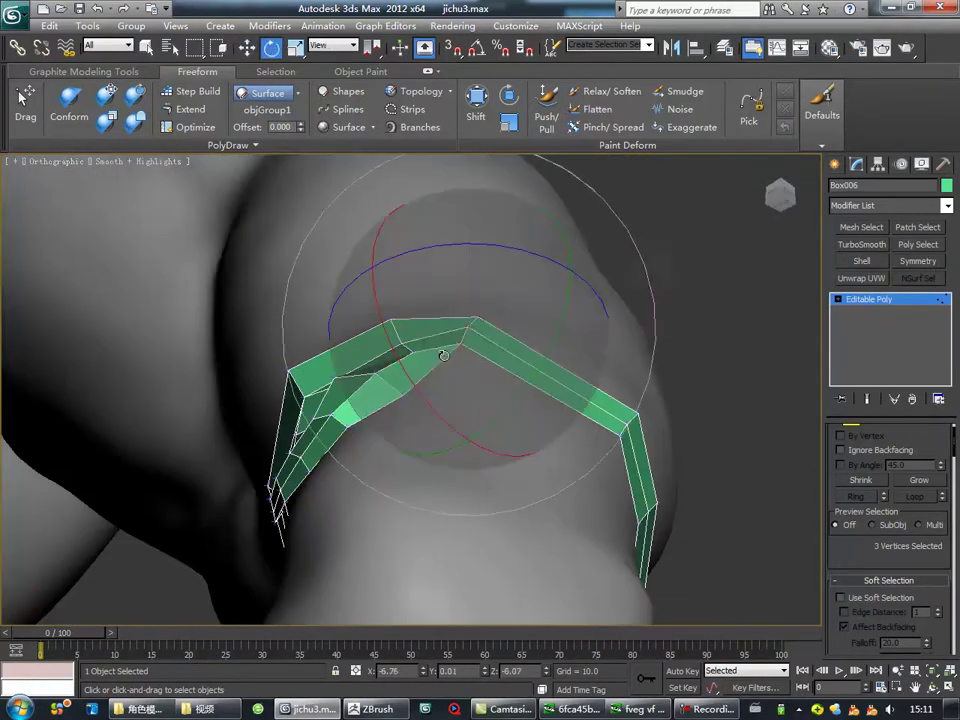
key("w")
middle_click_drag(444, 355, 561, 336, "alt")
scroll(532, 482, "down", 5)
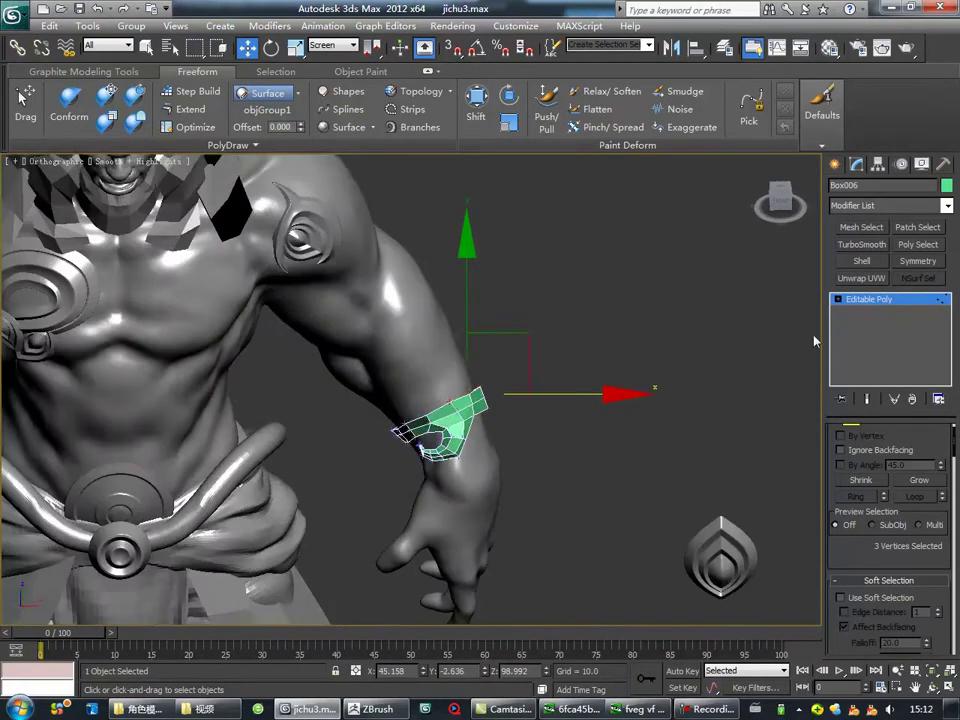
Add a Shell modifier giving the band an inner thickness of 0.88, checked in wireframe.
left_click(861, 261)
middle_click_drag(600, 330, 551, 370, "alt")
scroll(509, 446, "up", 4)
middle_click_drag(560, 470, 632, 523, "alt")
scroll(890, 520, "down", 3)
key("F3")
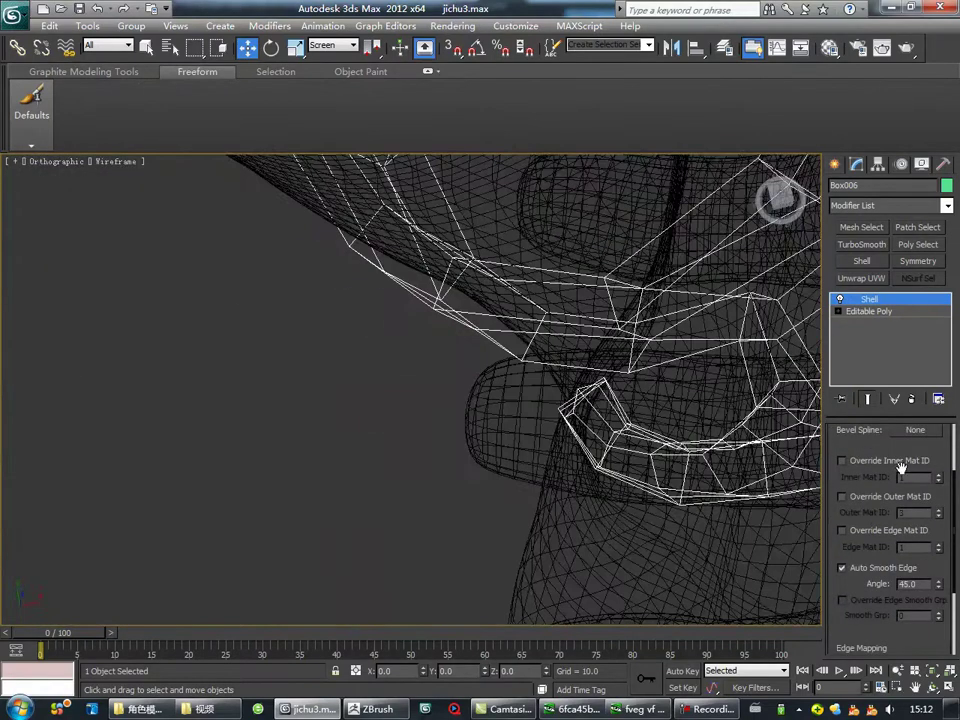
Collapse Box006's Shell into a single Editable Poly with Collapse All.
key("F3")
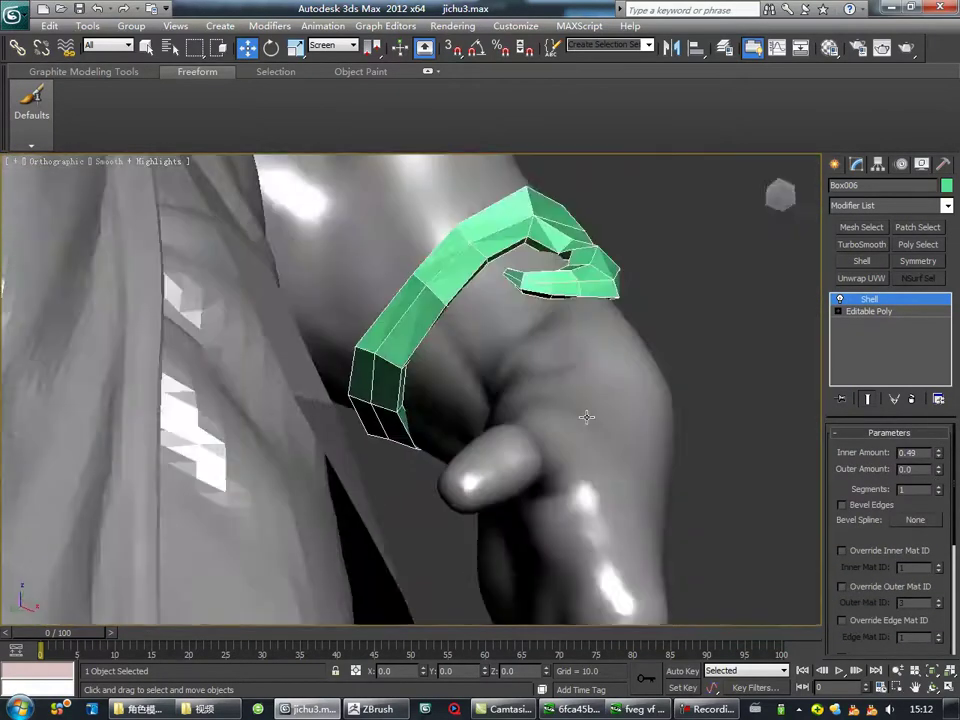
right_click(469, 381)
left_click(515, 506)
scroll(479, 469, "up", 4)
Select the ornament's tip vertices and rotate them into place.
middle_click_drag(479, 469, 555, 452, "alt")
right_click(589, 381)
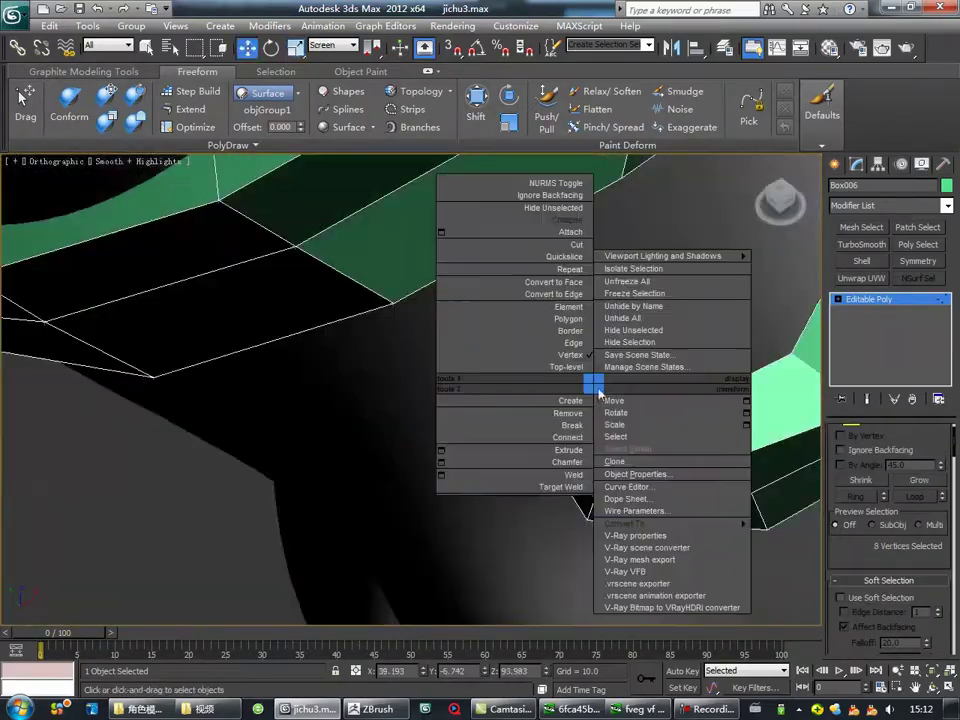
key("Escape")
key("F3")
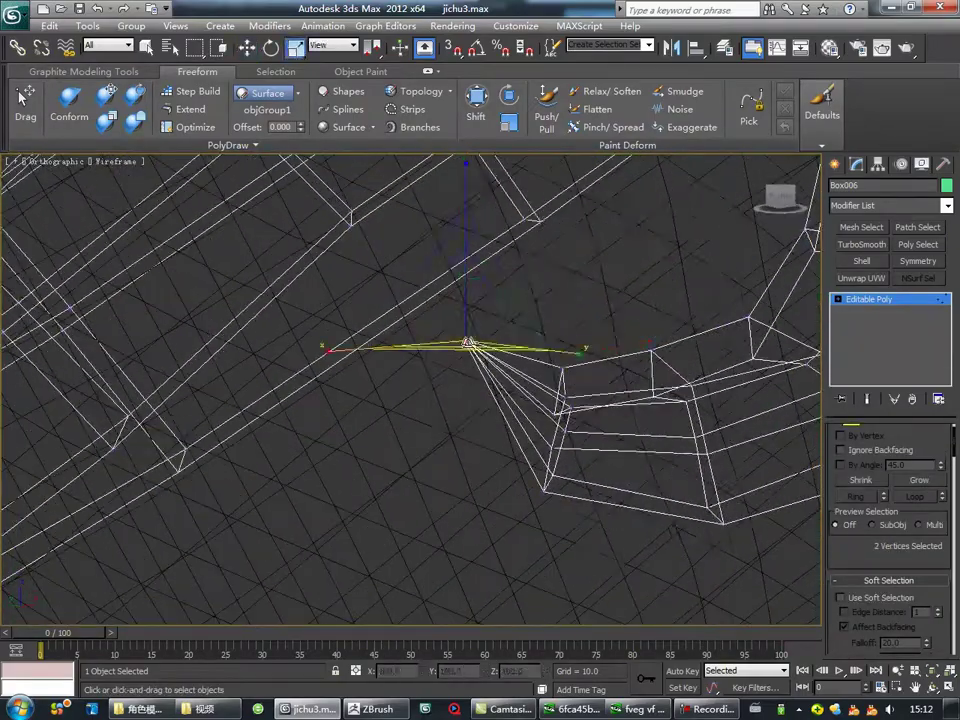
key("F3")
middle_click_drag(566, 407, 536, 368, "alt")
key("F3")
key("F3")
mouse_move(546, 440)
middle_mouse_down("alt")
mouse_move(568, 478)
mouse_move(476, 441)
mouse_move(561, 354)
middle_mouse_up("alt")
key("e")
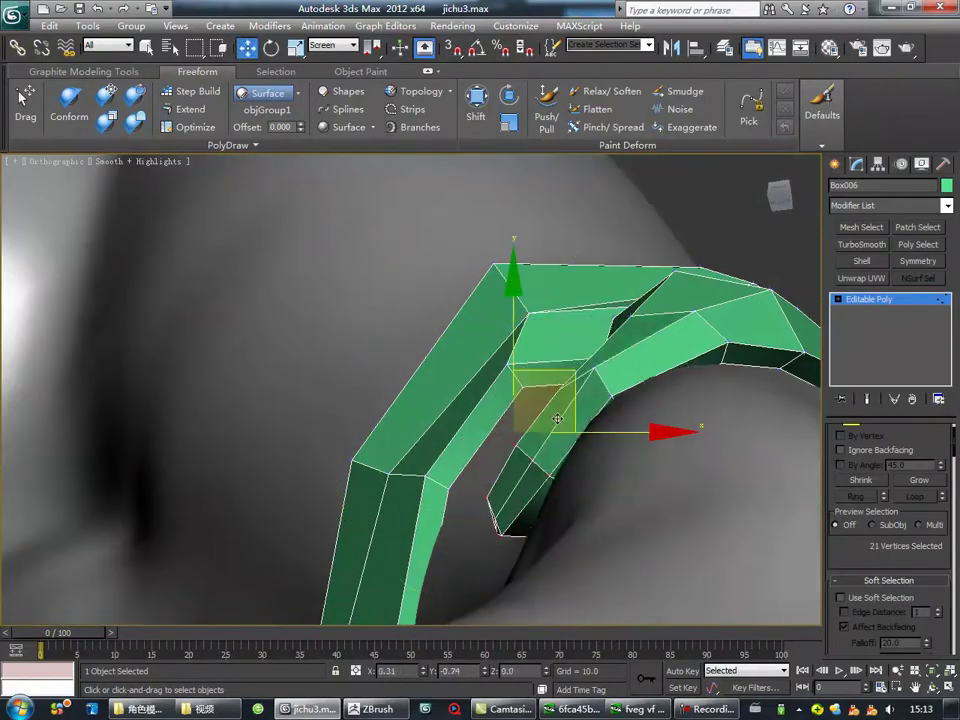
middle_click_drag(557, 418, 543, 434, "alt")
scroll(560, 408, "up", 5)
Select and adjust vertices near the ornament's edge, checking in wireframe.
mouse_move(643, 411)
middle_mouse_down("alt")
mouse_move(540, 430)
mouse_move(604, 364)
middle_mouse_up("alt")
scroll(610, 489, "up", 3)
scroll(663, 487, "down", 5)
key("F3")
key("F3")
key("F3")
scroll(536, 425, "up", 4)
key("F3")
key("F3")
Select and tidy further vertices along the band's lower edge.
key("F3")
scroll(628, 308, "down", 3)
scroll(628, 308, "down", 4)
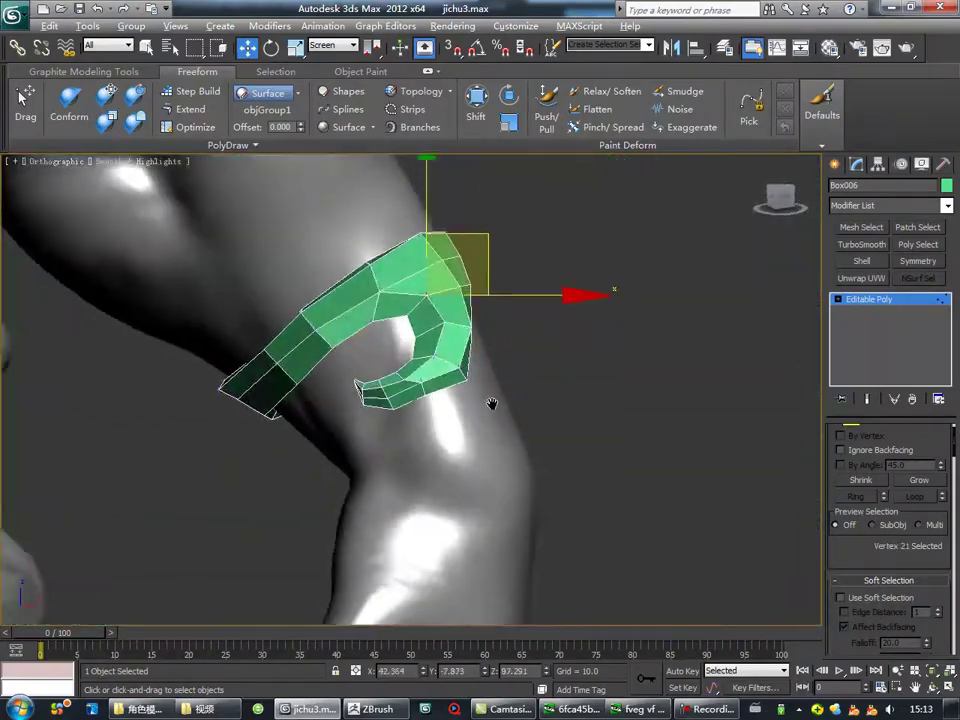
middle_click_drag(491, 404, 349, 294, "alt")
key("F3")
scroll(510, 279, "up", 4)
key("F3")
key("F3")
middle_click_drag(569, 370, 677, 579, "alt")
key("F3")
key("F3")
scroll(645, 510, "up", 3)
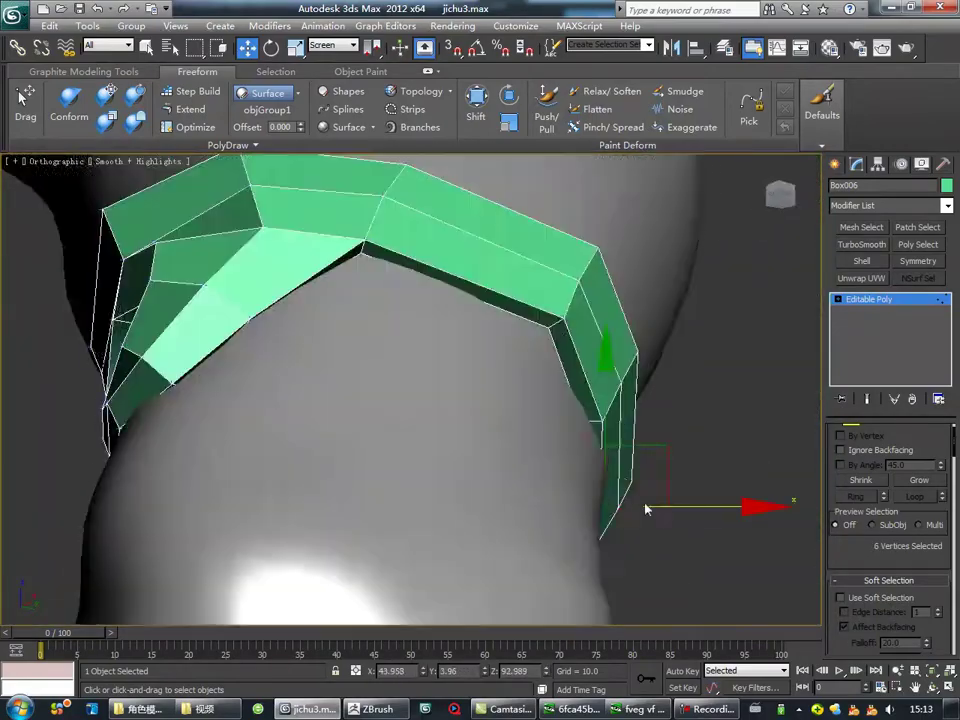
middle_click_drag(687, 512, 620, 500, "alt")
key("F3")
key("F3")
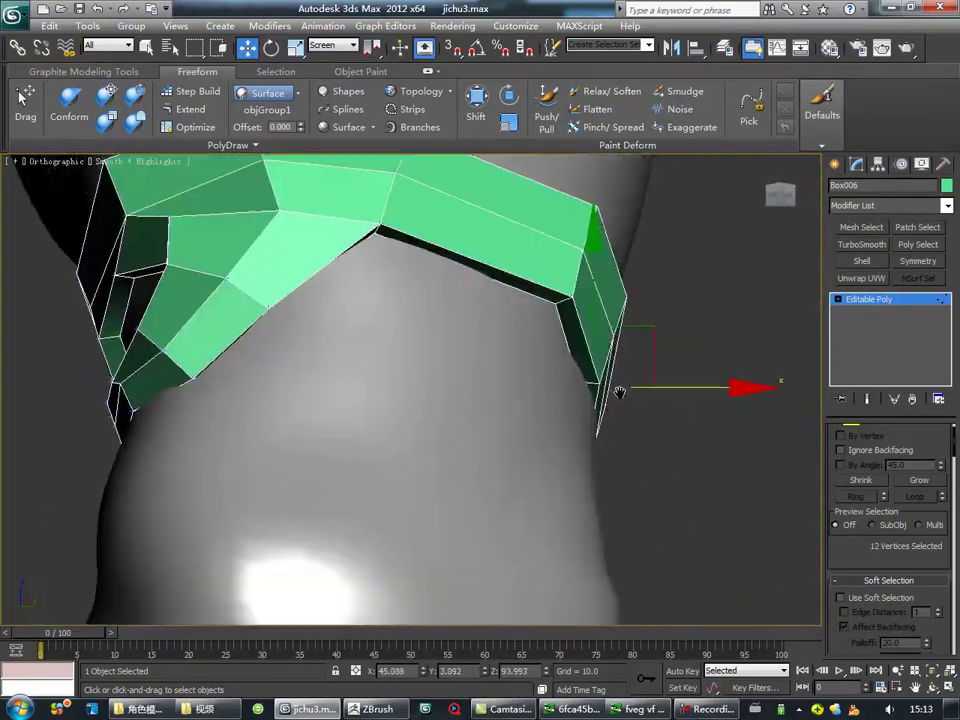
scroll(546, 364, "down", 2)
Orbit closer around the arm band to inspect how it sits on the forearm.
scroll(458, 390, "down", 4)
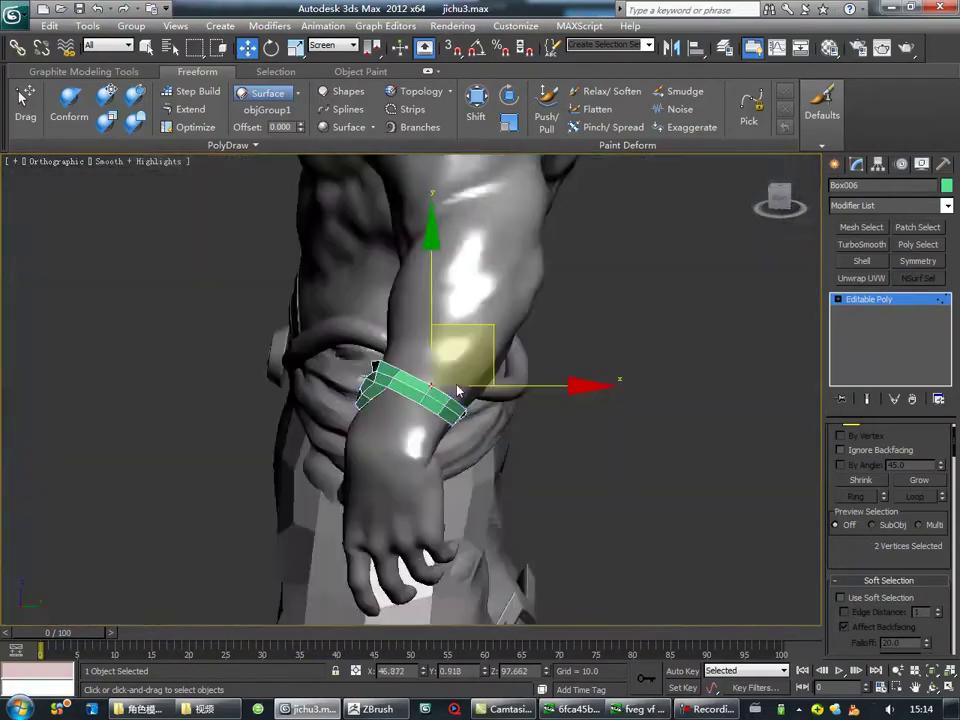
scroll(490, 418, "up", 5)
scroll(475, 462, "down", 2)
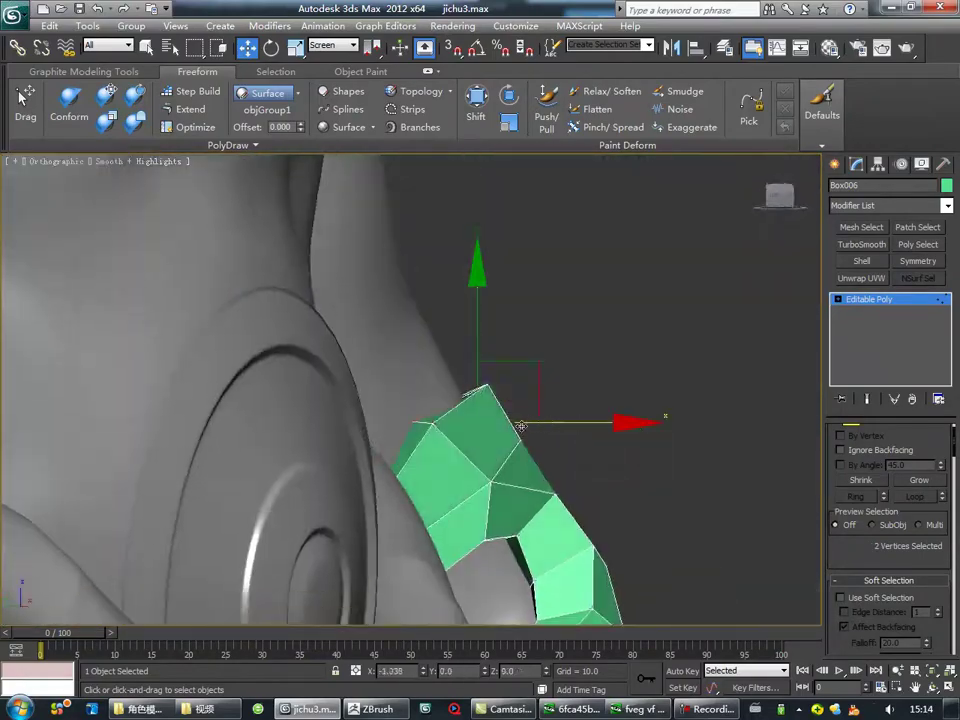
mouse_move(520, 426)
middle_mouse_down("alt")
mouse_move(622, 351)
mouse_move(629, 435)
middle_mouse_up("alt")
scroll(615, 326, "down", 3)
scroll(629, 435, "up", 4)
mouse_move(636, 339)
middle_mouse_down("alt")
mouse_move(369, 377)
mouse_move(440, 345)
mouse_move(388, 364)
mouse_move(523, 411)
mouse_move(425, 450)
middle_mouse_up("alt")
scroll(388, 364, "down", 3)
scroll(523, 411, "up", 4)
Select six band vertices and frame them to view the wristband.
middle_click_drag(570, 416, 661, 445, "alt")
mouse_move(687, 406)
middle_mouse_down("alt")
mouse_move(561, 298)
mouse_move(688, 325)
middle_mouse_up("alt")
middle_click_drag(637, 363, 544, 482, "alt")
scroll(544, 482, "down", 3)
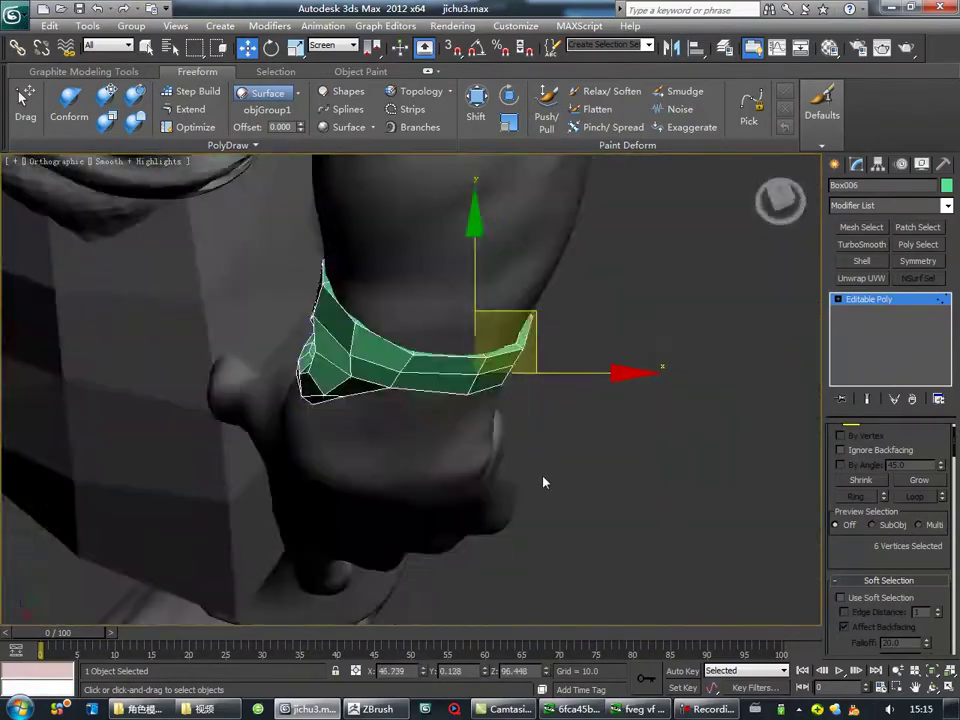
key("z")
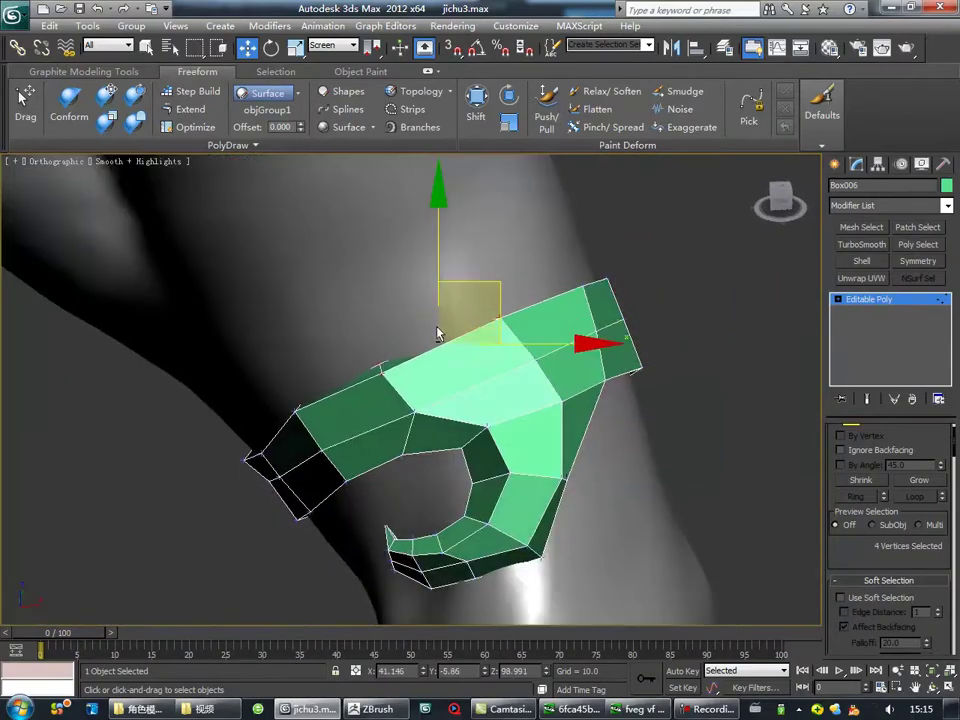
middle_click_drag(438, 333, 495, 310, "alt")
scroll(503, 443, "down", 2)
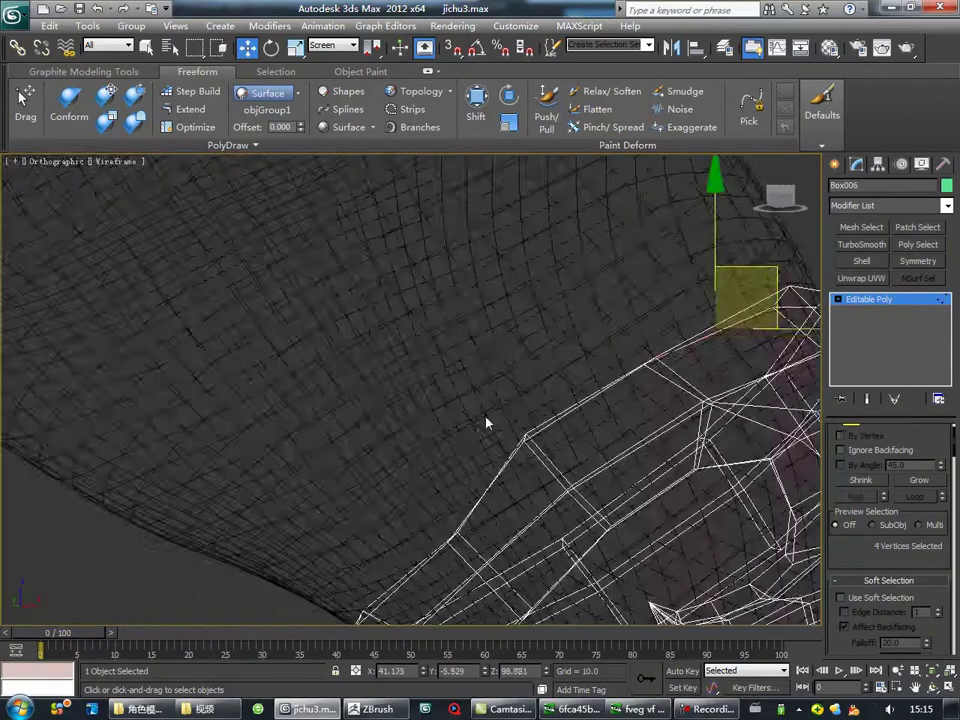
scroll(487, 423, "down", 2)
scroll(542, 508, "down", 3)
Check the hooked ornament's vertex fit against the arm from several angles.
mouse_move(542, 508)
middle_mouse_down("alt")
mouse_move(591, 392)
mouse_move(471, 397)
middle_mouse_up("alt")
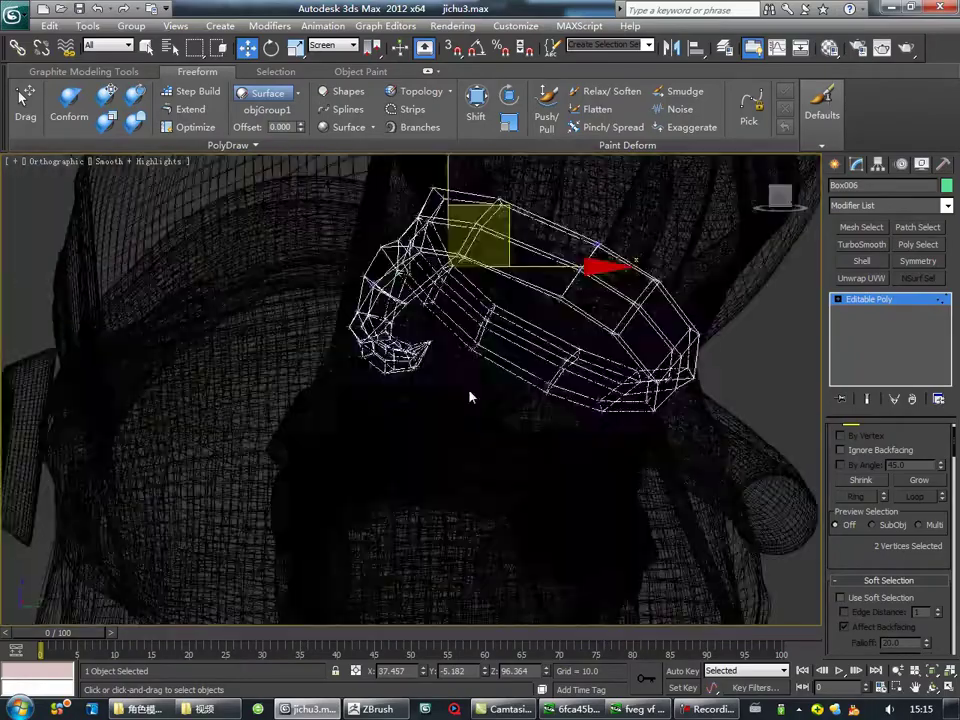
middle_click_drag(519, 421, 593, 372, "alt")
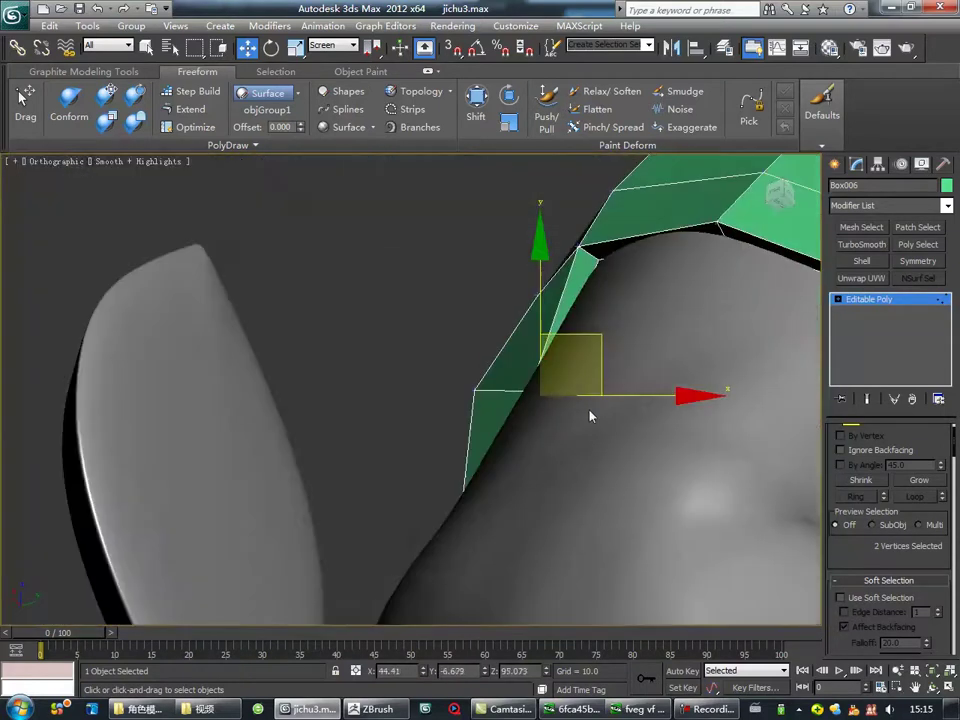
mouse_move(590, 416)
middle_mouse_down("alt")
mouse_move(636, 531)
mouse_move(522, 418)
middle_mouse_up("alt")
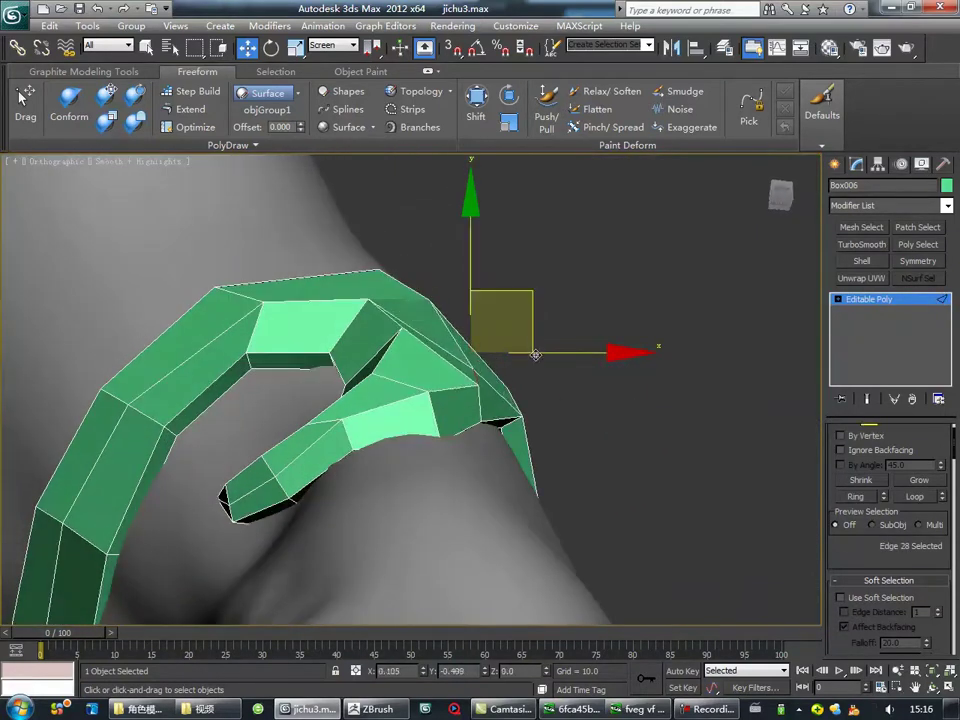
middle_click_drag(439, 356, 447, 410, "alt")
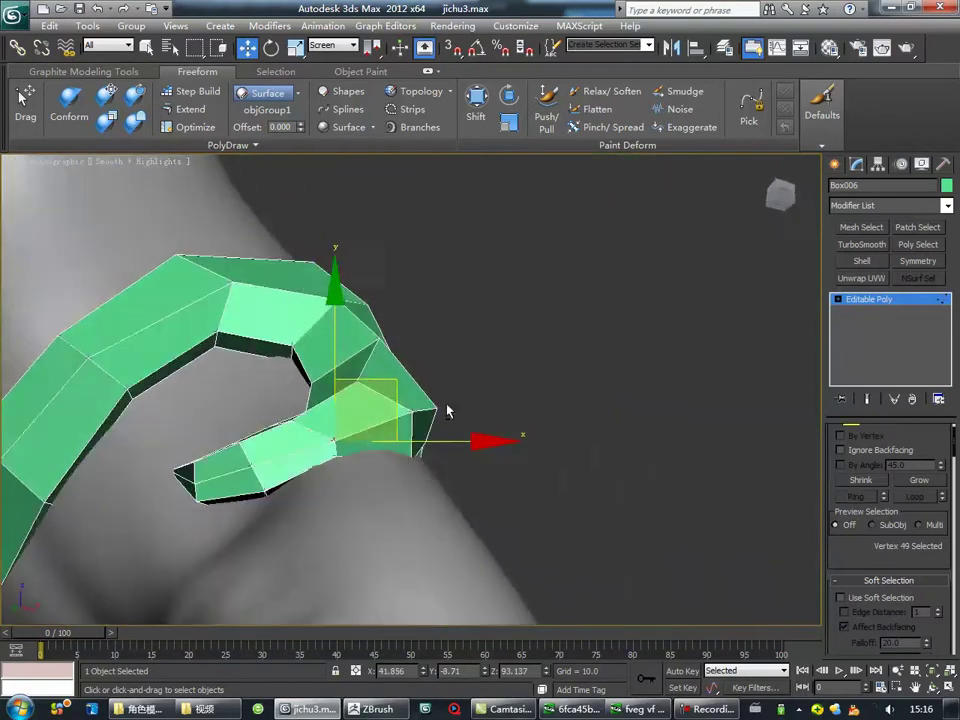
mouse_move(450, 365)
middle_mouse_down("alt")
mouse_move(354, 401)
mouse_move(431, 418)
middle_mouse_up("alt")
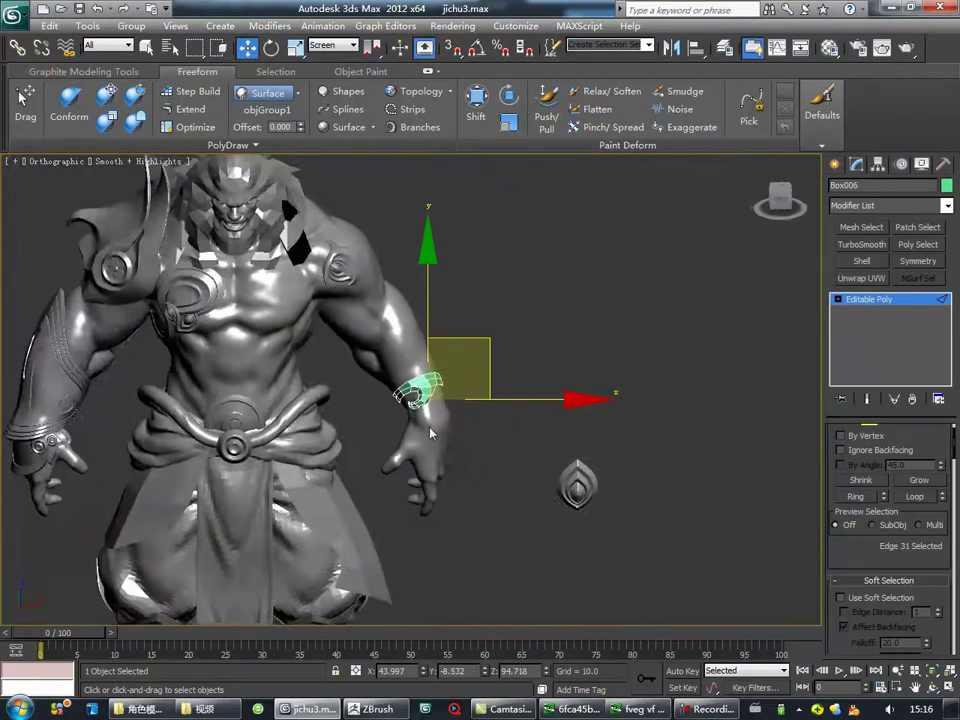
Frame the ornament and extend its edge selection into a full loop, checked in wireframe.
key("z")
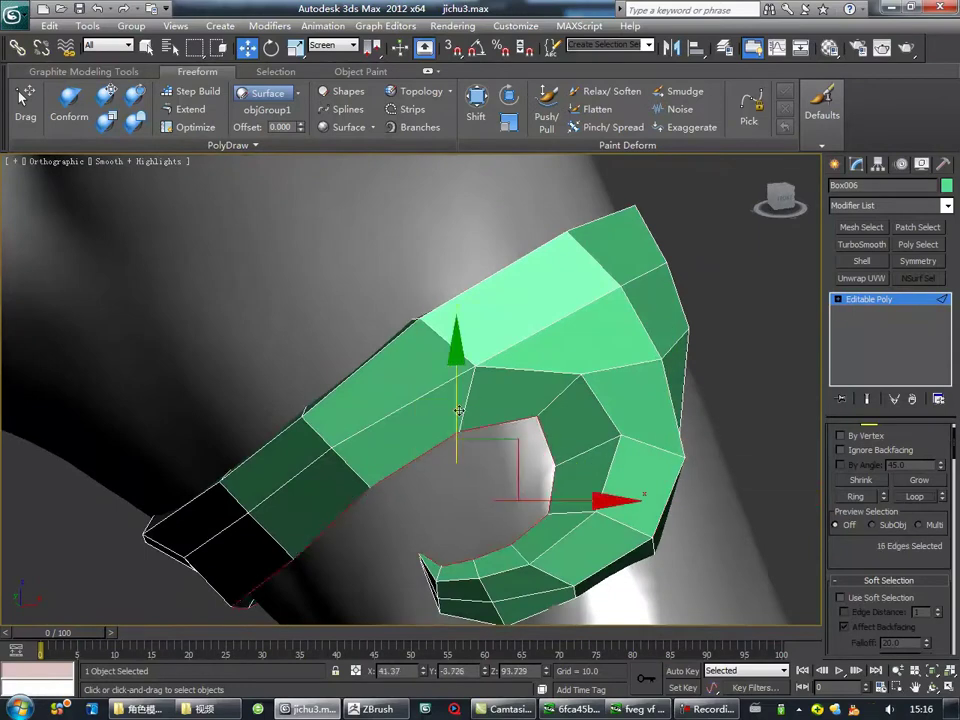
left_click(925, 503)
middle_click_drag(560, 440, 509, 418, "alt")
middle_click_drag(553, 450, 476, 384, "alt")
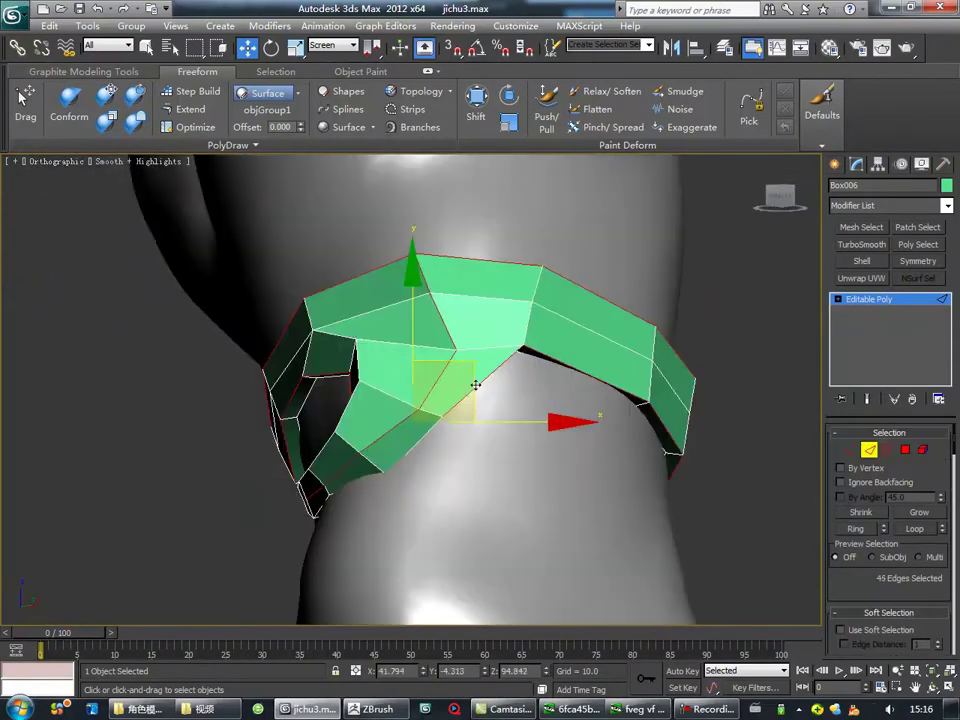
key("F3")
scroll(540, 506, "down", 10)
scroll(339, 467, "up", 8)
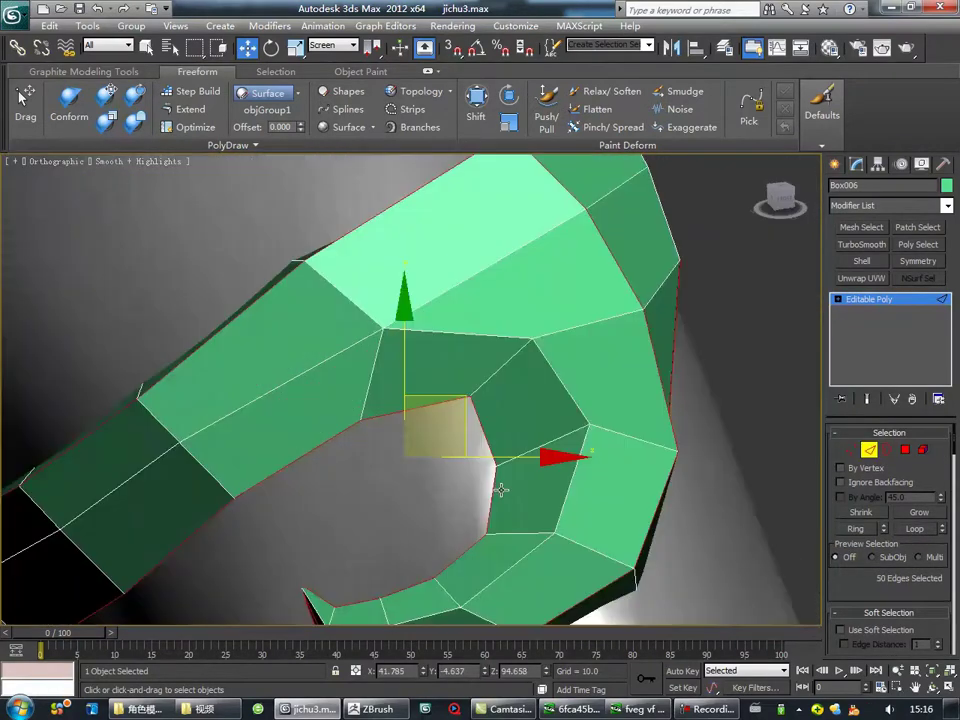
scroll(497, 489, "up", 4)
key("F3")
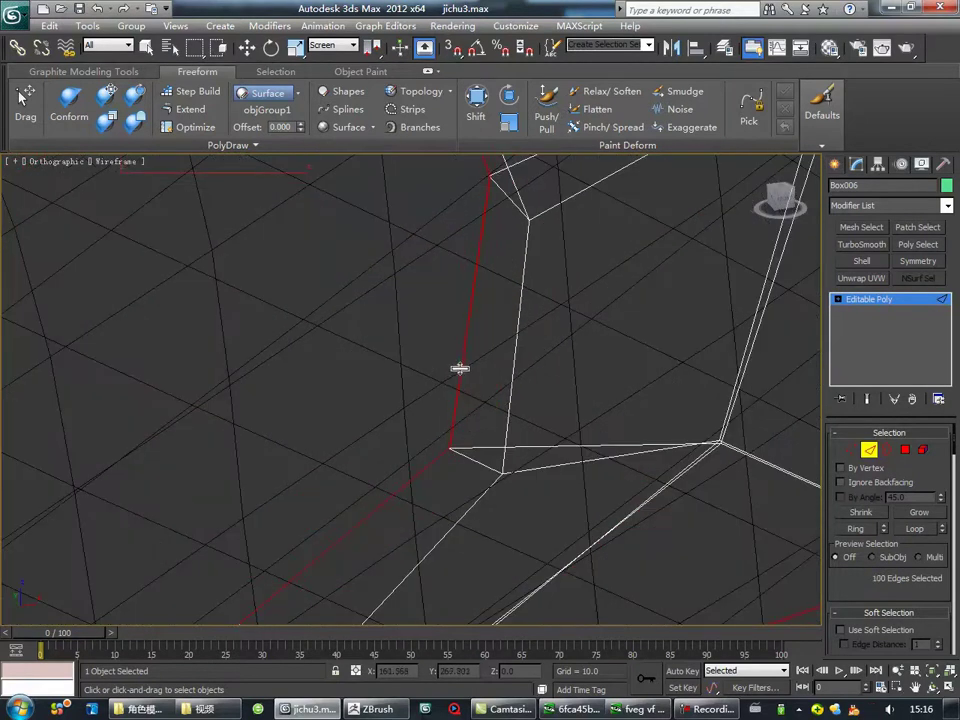
Move the curl's vertices to fit the sculpt, toggling wireframe to check.
key("1")
key("F3")
scroll(457, 432, "up", 5)
key("F3")
scroll(338, 400, "up", 3)
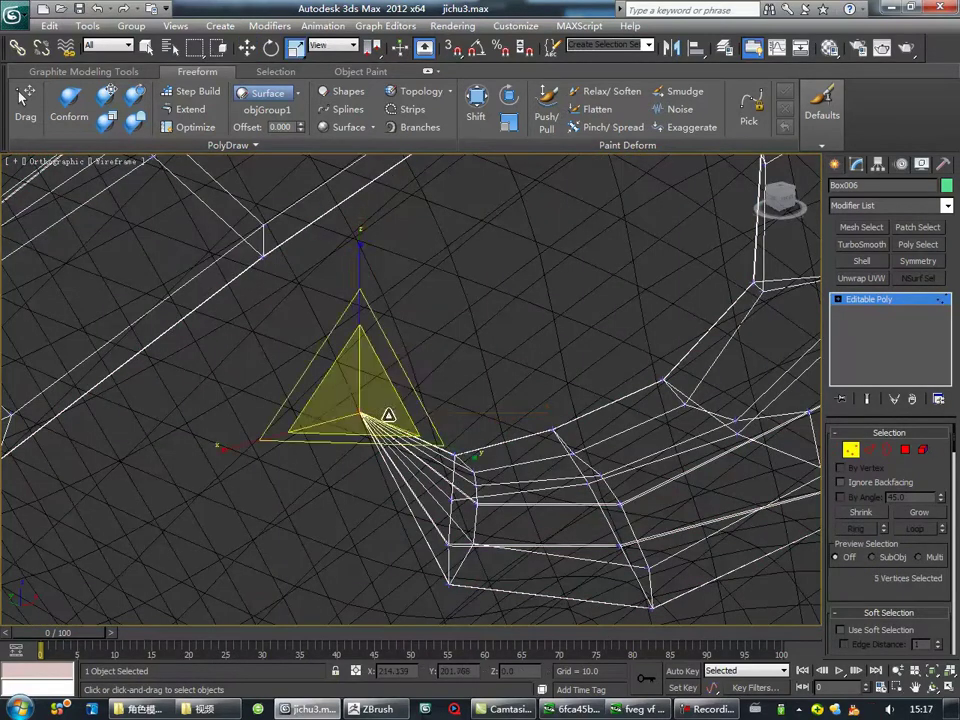
key("w")
scroll(465, 456, "down", 3)
key("F3")
key("2")
middle_click_drag(508, 384, 569, 380, "alt")
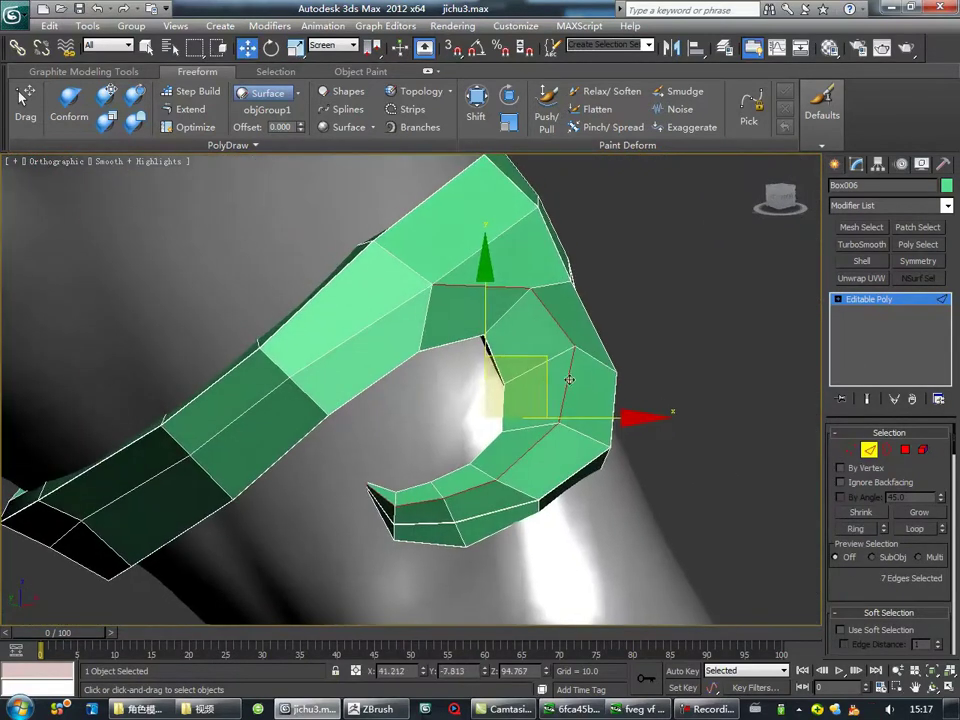
Select the edge loop along the horn's curl and reposition its vertices.
double_click(569, 380)
scroll(484, 437, "up", 2)
scroll(371, 429, "up", 3)
scroll(321, 377, "up", 3)
scroll(352, 456, "down", 4)
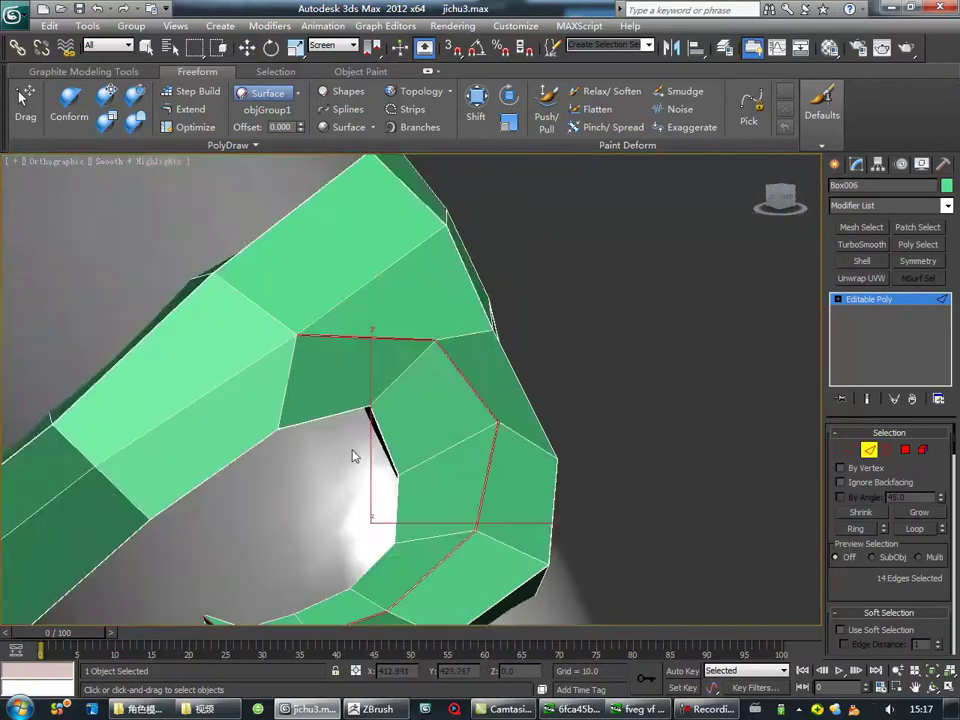
scroll(352, 456, "up", 4)
key("1")
key("w")
scroll(480, 403, "down", 6)
scroll(338, 425, "up", 2)
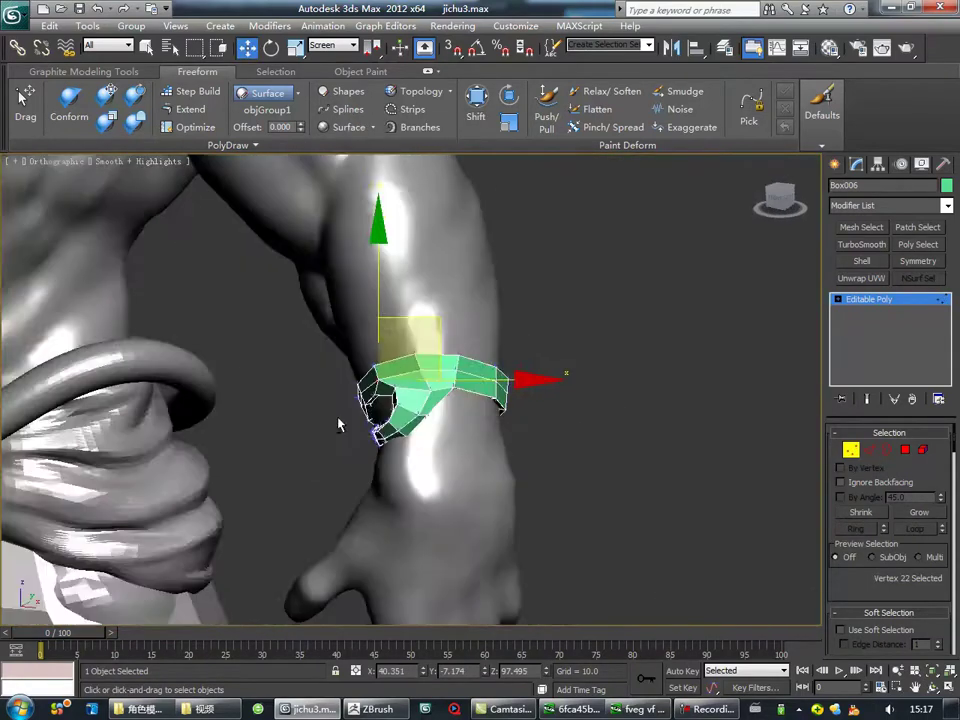
scroll(338, 425, "up", 5)
scroll(338, 425, "down", 2)
scroll(367, 345, "up", 2)
Pick two ridge vertices, exit vertex mode, and briefly open the Material Editor.
left_click(445, 437)
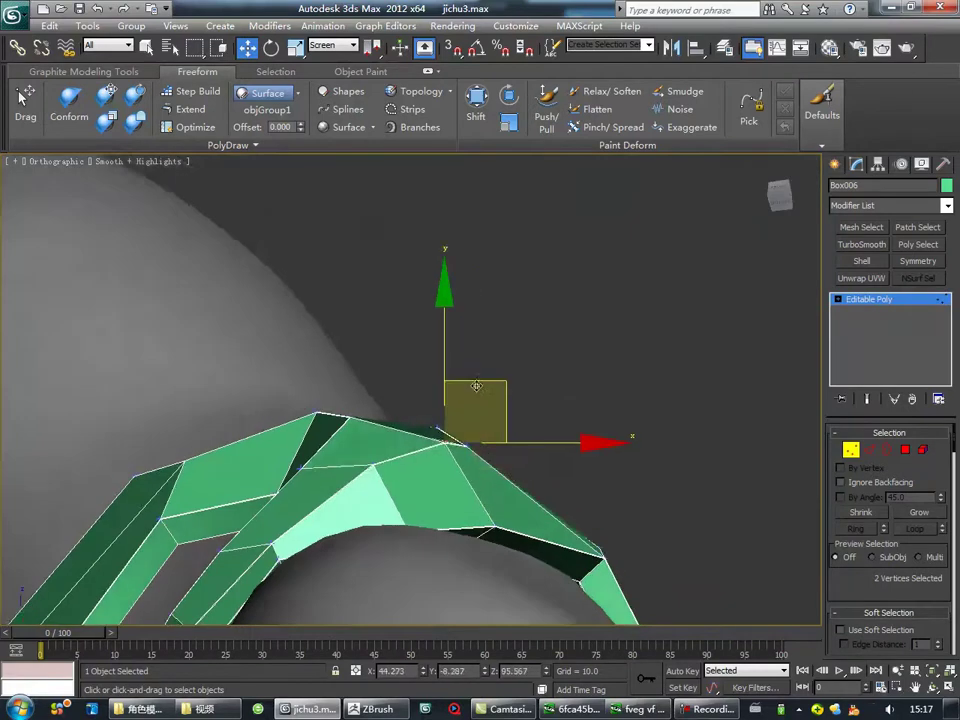
scroll(476, 386, "down", 4)
key("1")
key("m")
scroll(378, 410, "down", 3)
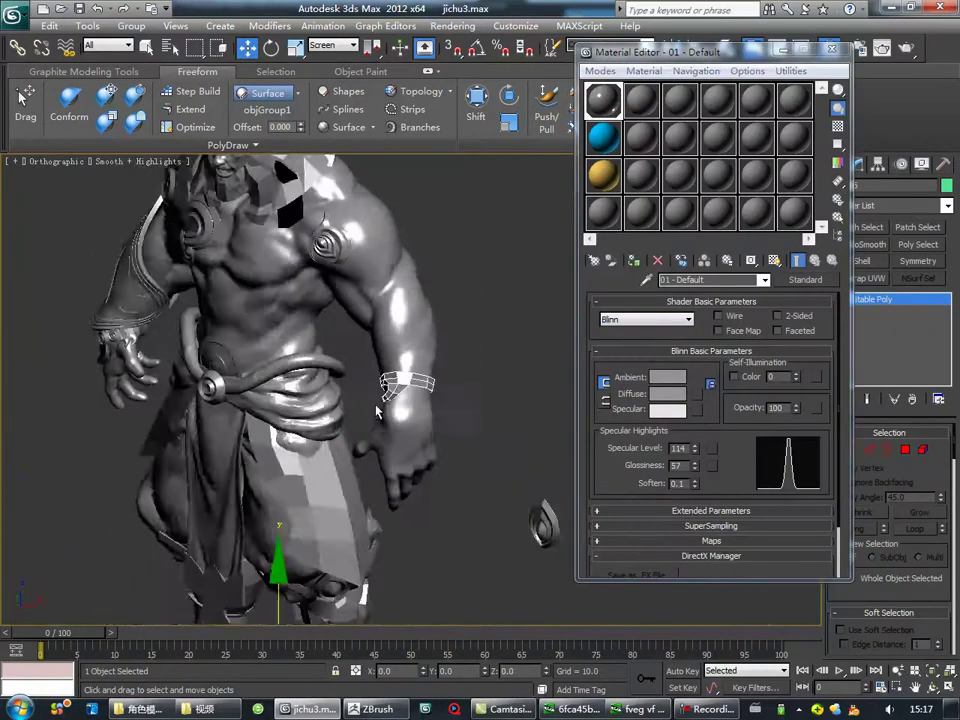
scroll(378, 410, "down", 3)
scroll(483, 350, "down", 3)
key("m")
scroll(363, 343, "up", 8)
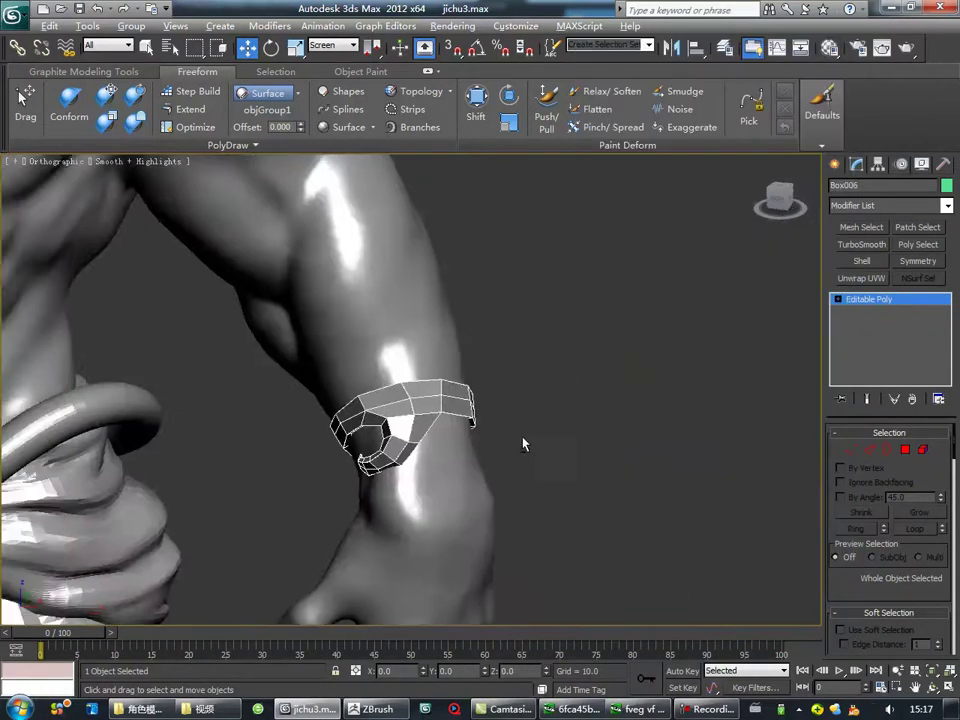
Apply TurboSmooth at 2 iterations to Box006 and inspect the smoothed ornament.
key("ctrl+t")
key("F4")
key("F4")
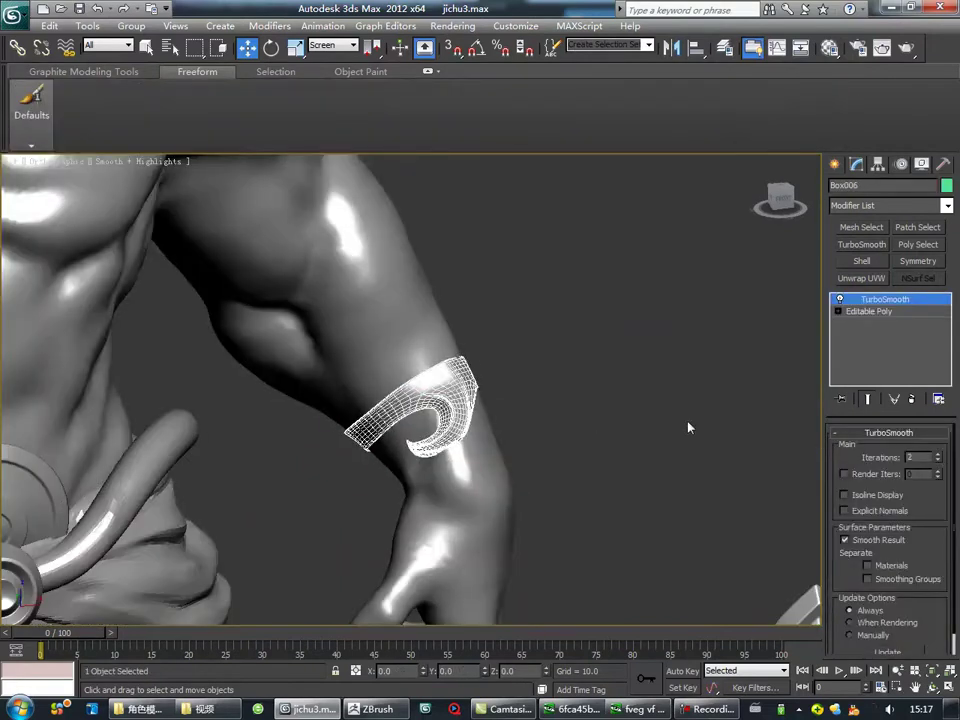
scroll(688, 427, "down", 5)
left_click(461, 482)
mouse_move(461, 482)
middle_mouse_down("alt")
mouse_move(111, 501)
mouse_move(528, 507)
middle_mouse_up("alt")
scroll(528, 507, "down", 3)
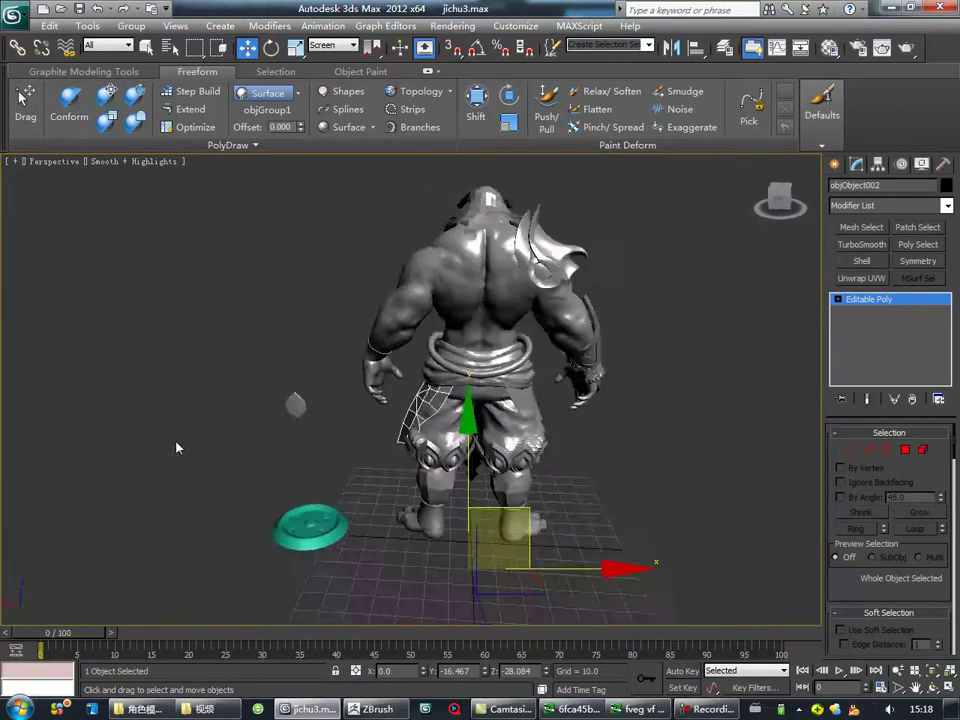
scroll(513, 463, "up", 6)
middle_click_drag(414, 446, 341, 536, "alt")
left_click(461, 321)
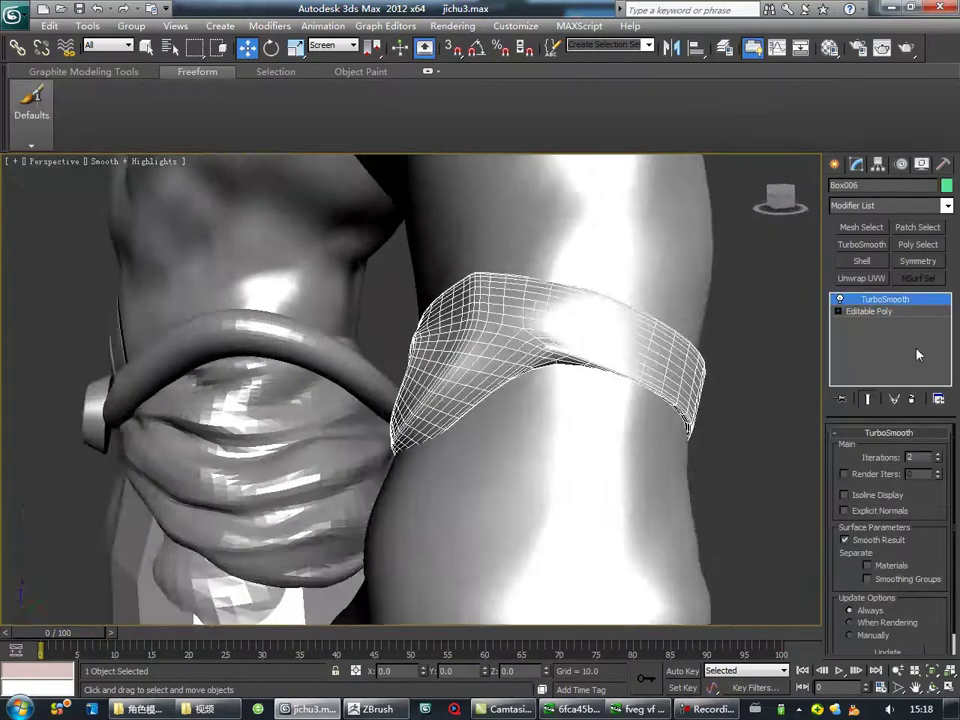
left_click(869, 311)
scroll(595, 392, "up", 3)
Set an orthographic shaded view of the forearm ring in vertex mode.
scroll(595, 392, "down", 5)
key("u")
key("F3")
scroll(453, 430, "up", 8)
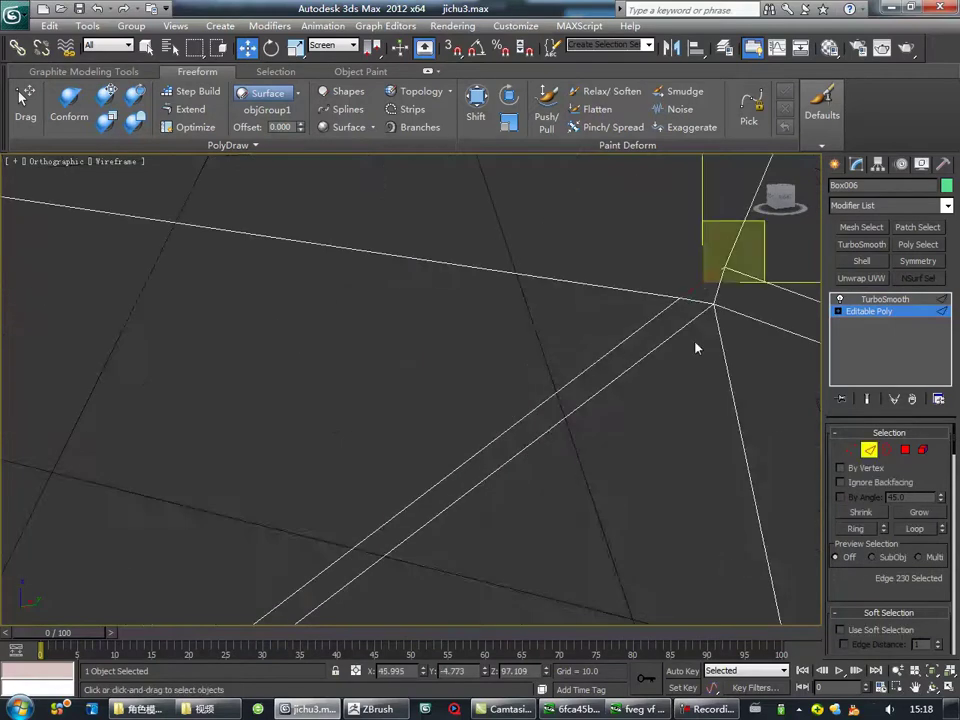
key("F3")
key("1")
scroll(439, 444, "down", 5)
scroll(480, 476, "up", 4)
mouse_move(480, 476)
middle_mouse_down("alt")
mouse_move(489, 476)
mouse_move(449, 451)
middle_mouse_up("alt")
Collapse the stray short edge on the ornament into a single point.
key("2")
scroll(435, 450, "up", 2)
scroll(450, 450, "up", 8)
scroll(344, 425, "up", 2)
scroll(344, 425, "down", 5)
right_click(497, 414)
left_click(343, 399)
scroll(523, 495, "up", 5)
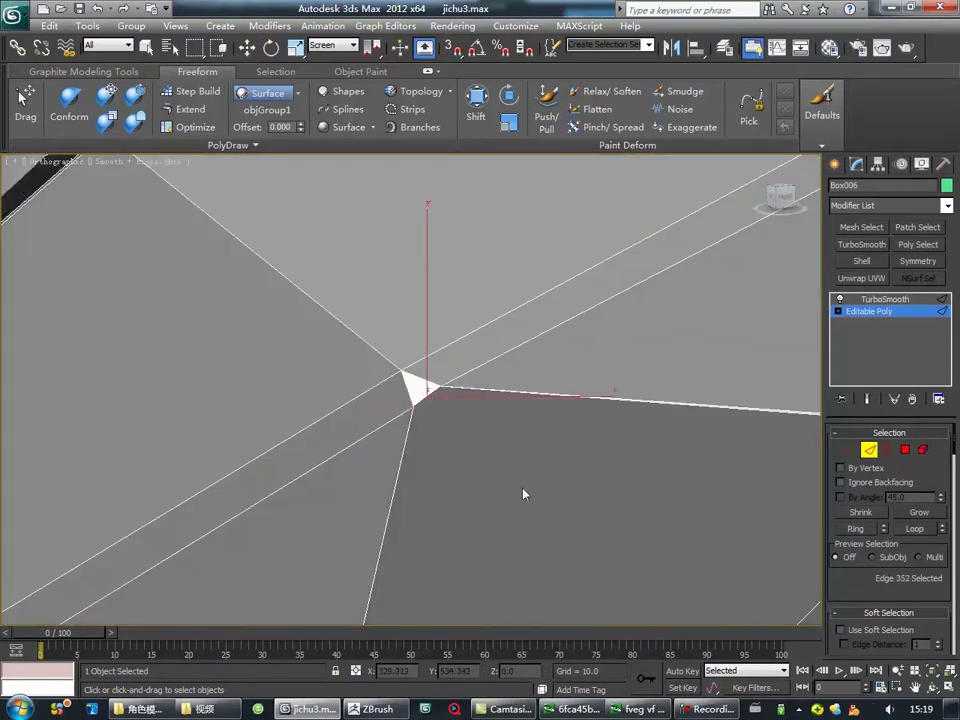
right_click(536, 425)
left_click(506, 263)
scroll(519, 450, "down", 5)
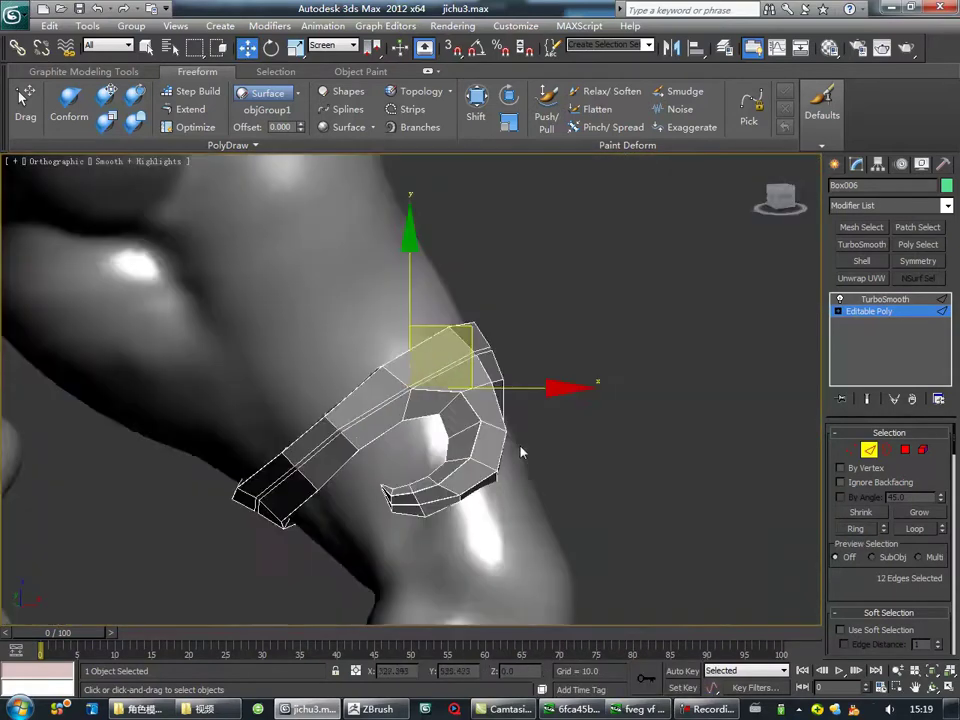
scroll(519, 450, "up", 5)
Extrude the chosen polygons inward with Height -0.093 as a shallow groove.
left_click(905, 450)
scroll(568, 428, "up", 5)
right_click(583, 401)
left_click(540, 444)
right_click(494, 410)
scroll(494, 414, "down", 5)
scroll(564, 381, "up", 5)
right_click(564, 381)
left_click(420, 419)
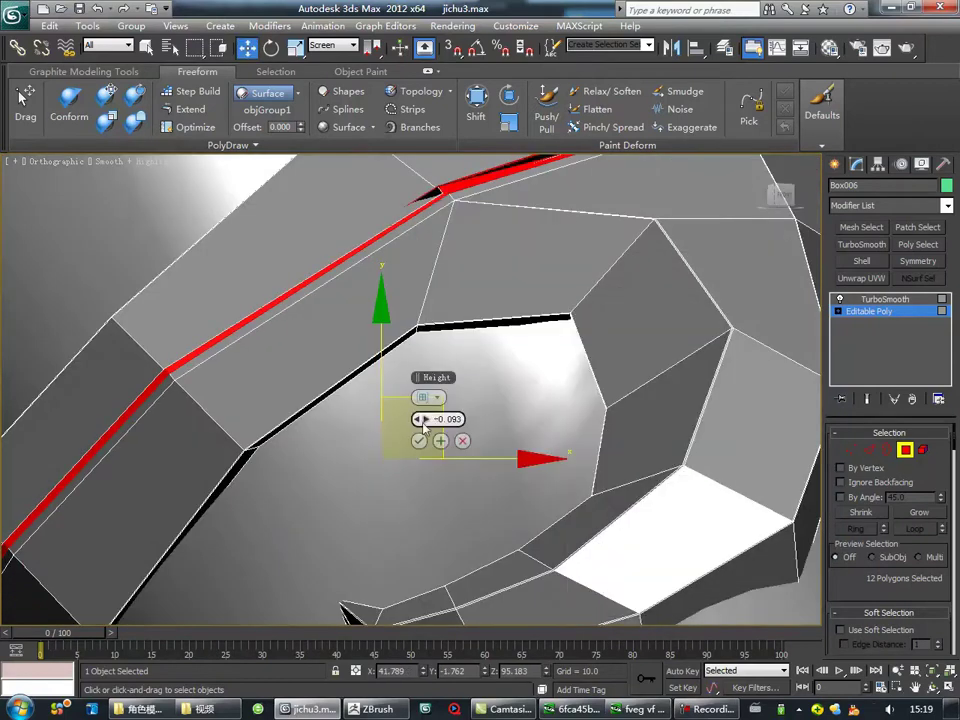
left_click(424, 438)
scroll(424, 438, "down", 5)
Select the edges along the extruded strip and switch to Move.
key("2")
scroll(400, 403, "up", 5)
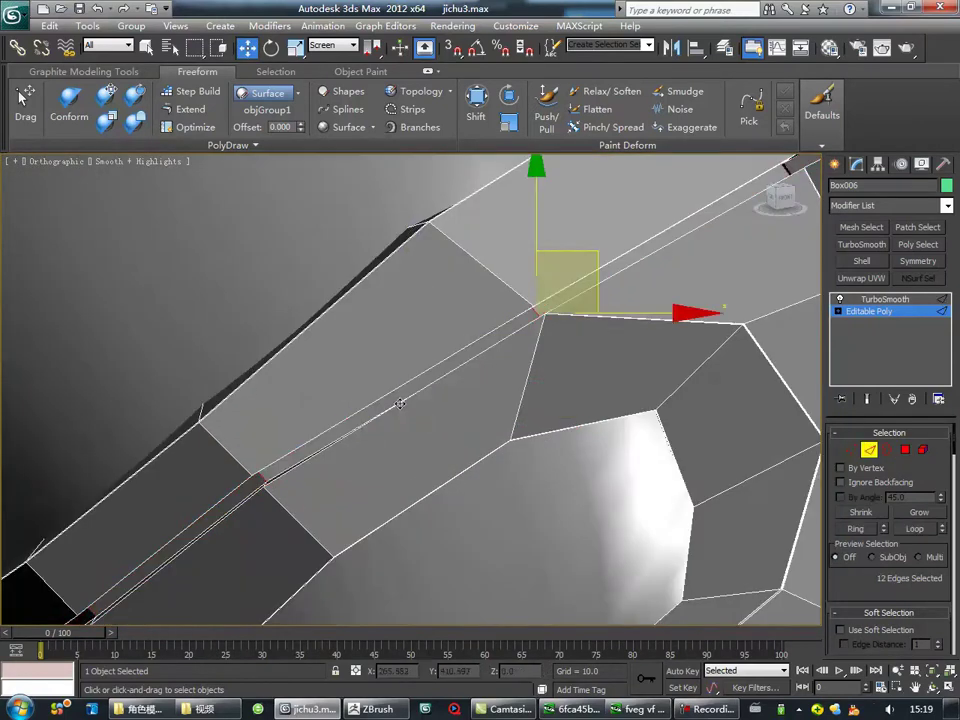
left_click_drag(420, 226, 553, 420, "ctrl")
scroll(553, 420, "up", 3)
scroll(444, 446, "up", 3)
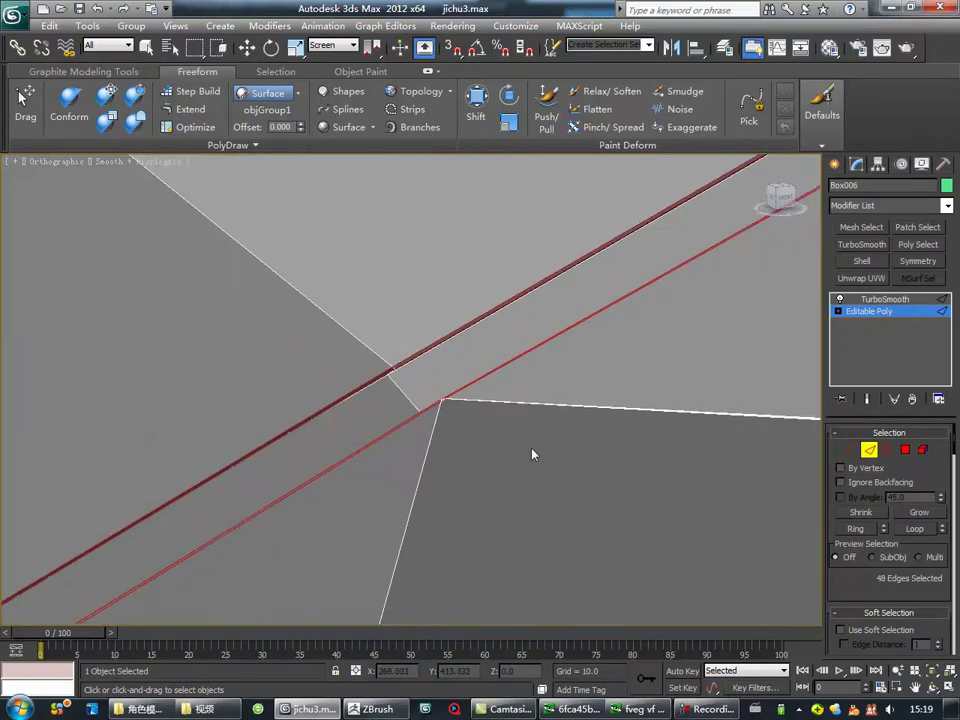
right_click(665, 436)
left_click(690, 486)
scroll(587, 476, "down", 5)
Clear the edge selection and deselect the bracelet and character group.
left_click(600, 422)
scroll(600, 422, "down", 5)
scroll(557, 454, "up", 5)
left_click(484, 478)
scroll(484, 478, "down", 5)
left_click(400, 483)
left_click(482, 443)
scroll(482, 443, "up", 5)
Select the wrist guard Object004 on the arm.
left_click(435, 500)
left_click(423, 441)
scroll(423, 441, "down", 5)
left_click(229, 510)
scroll(229, 510, "up", 5)
left_click(240, 430)
middle_click_drag(240, 430, 213, 471)
scroll(377, 443, "up", 3)
left_click(377, 443)
left_click(512, 455)
Convert Object004 to Editable Poly and add a Symmetry modifier to mirror it.
right_click(300, 444)
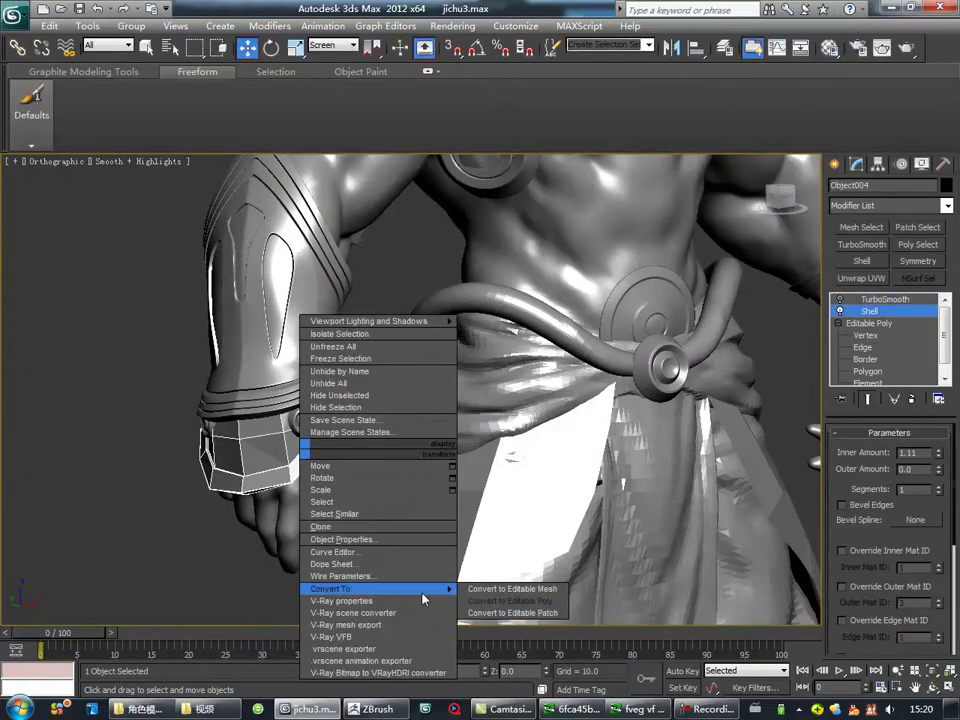
left_click(325, 467)
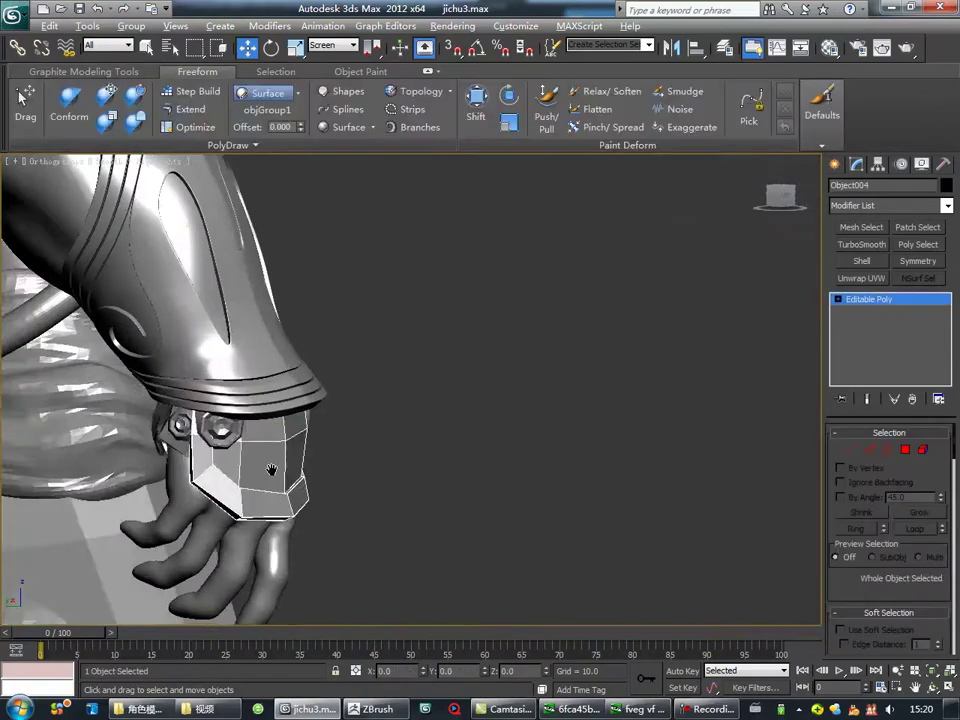
scroll(848, 560, "down", 3)
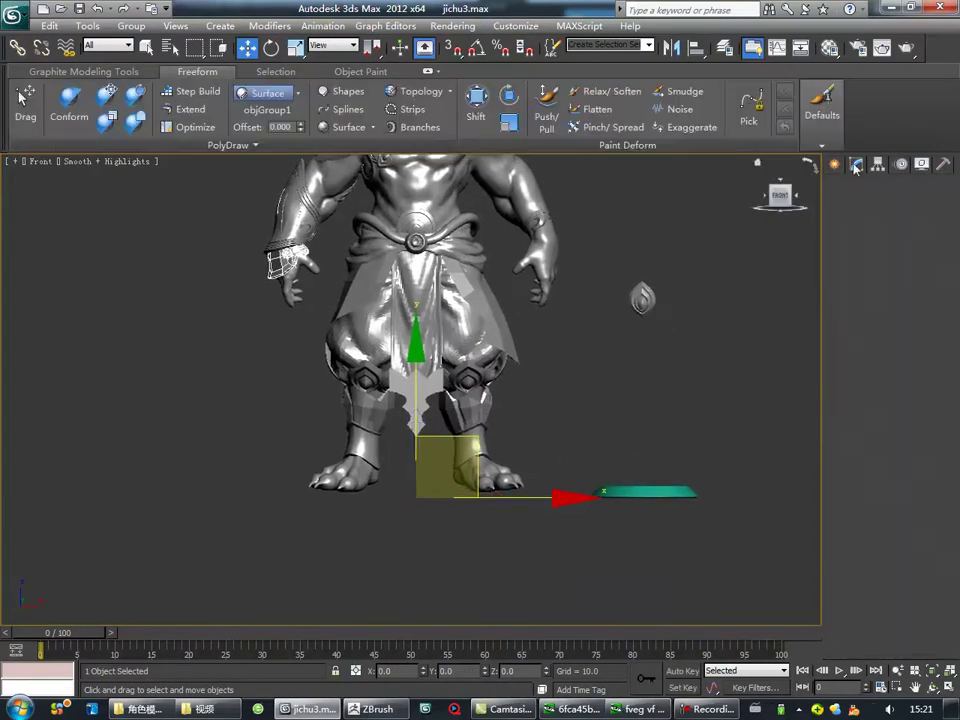
left_click(855, 165)
left_click(902, 261)
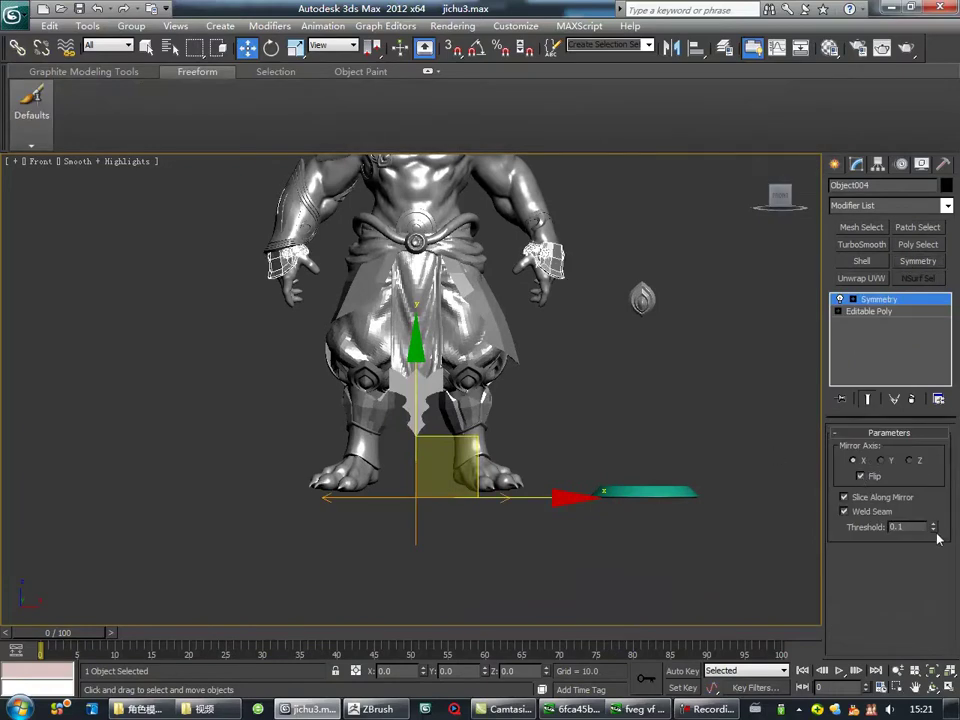
scroll(631, 447, "up", 5)
Orbit toward the hand ornament and turn on edged faces to check the mirror.
middle_click_drag(631, 447, 530, 412, "alt")
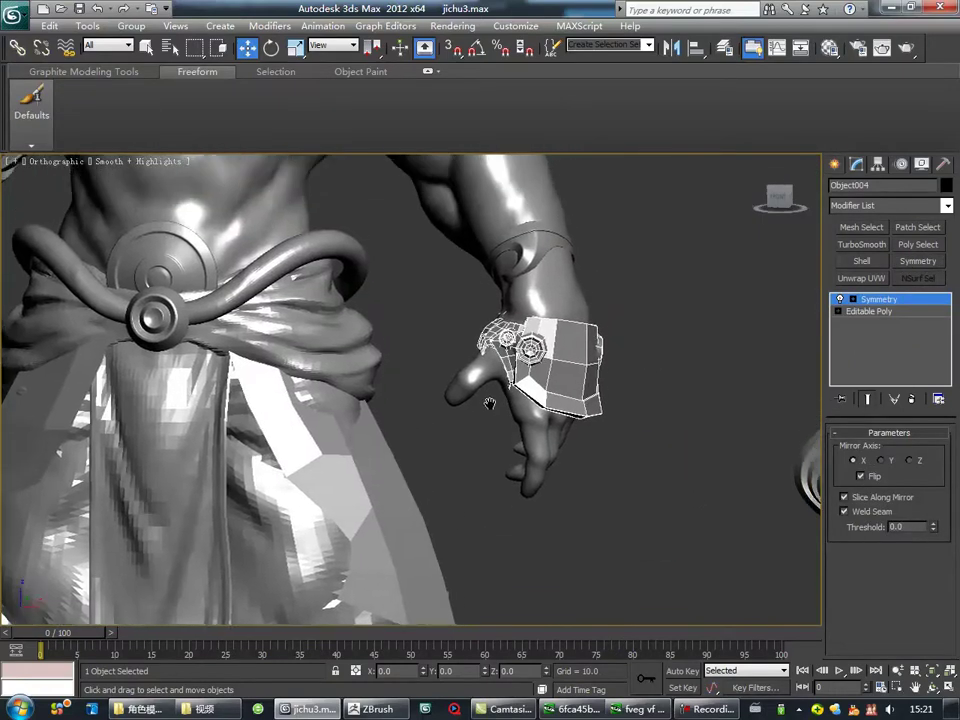
scroll(530, 412, "down", 6)
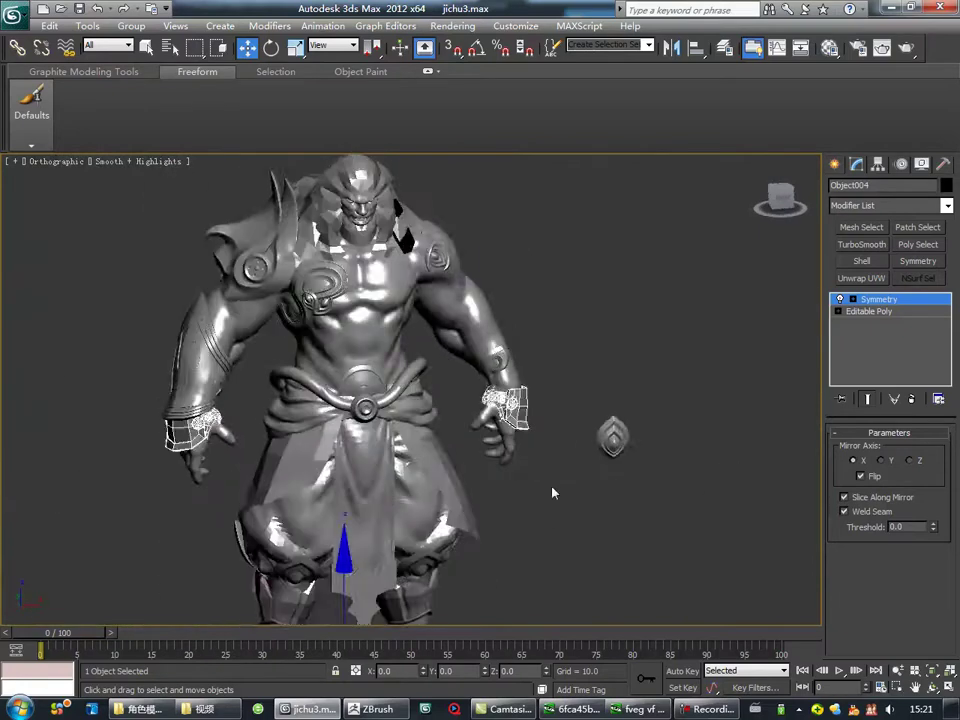
scroll(548, 524, "up", 3)
key("F4")
left_click(548, 524)
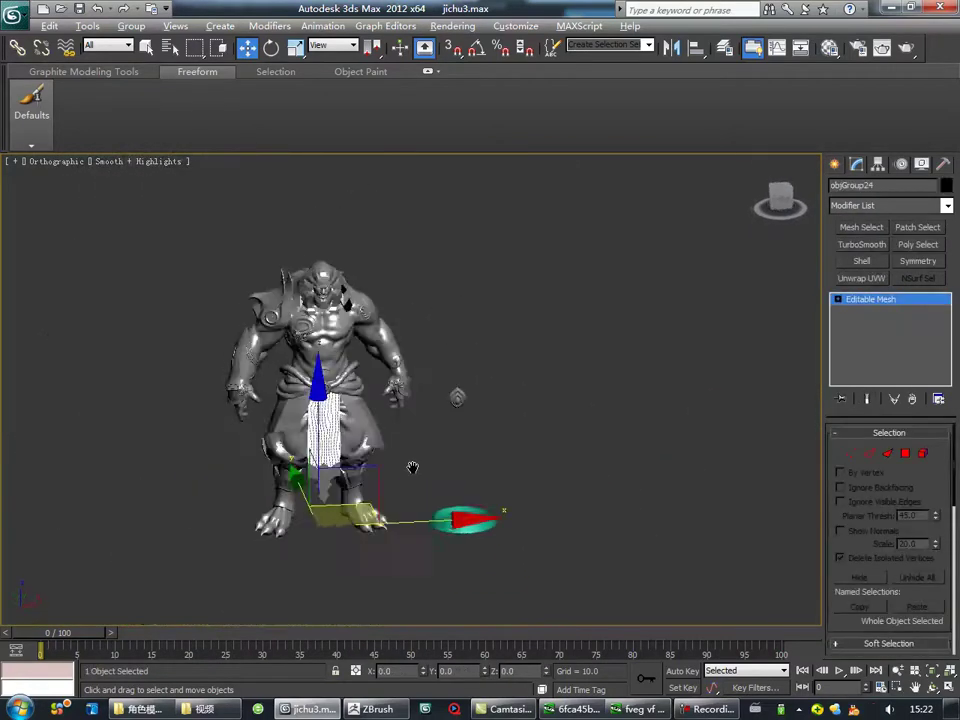
scroll(412, 467, "up", 5)
scroll(375, 471, "down", 5)
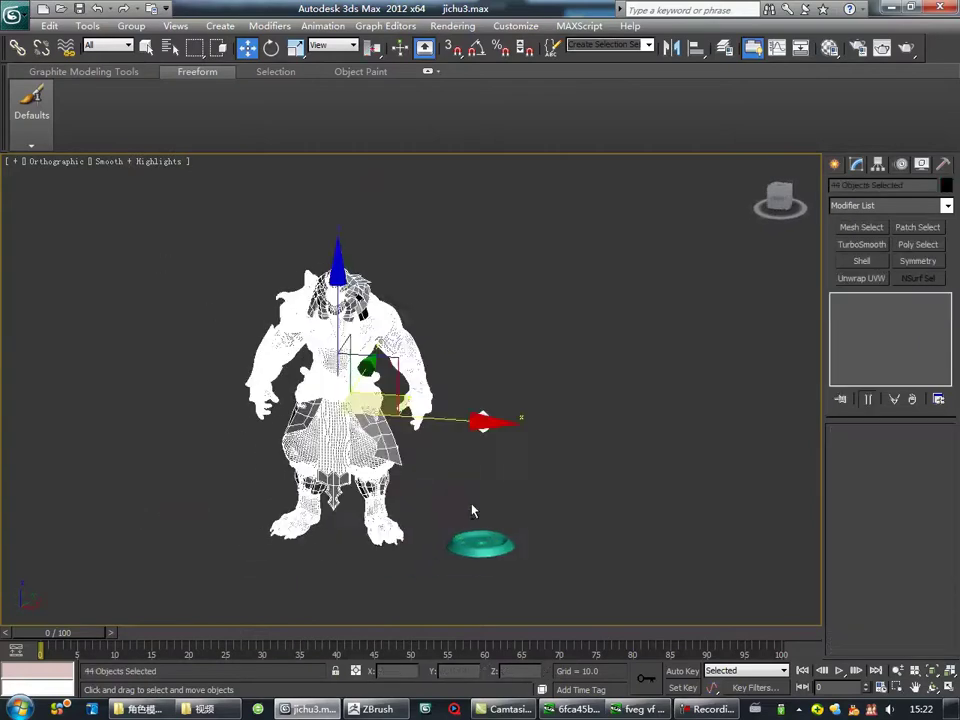
scroll(480, 420, "up", 5)
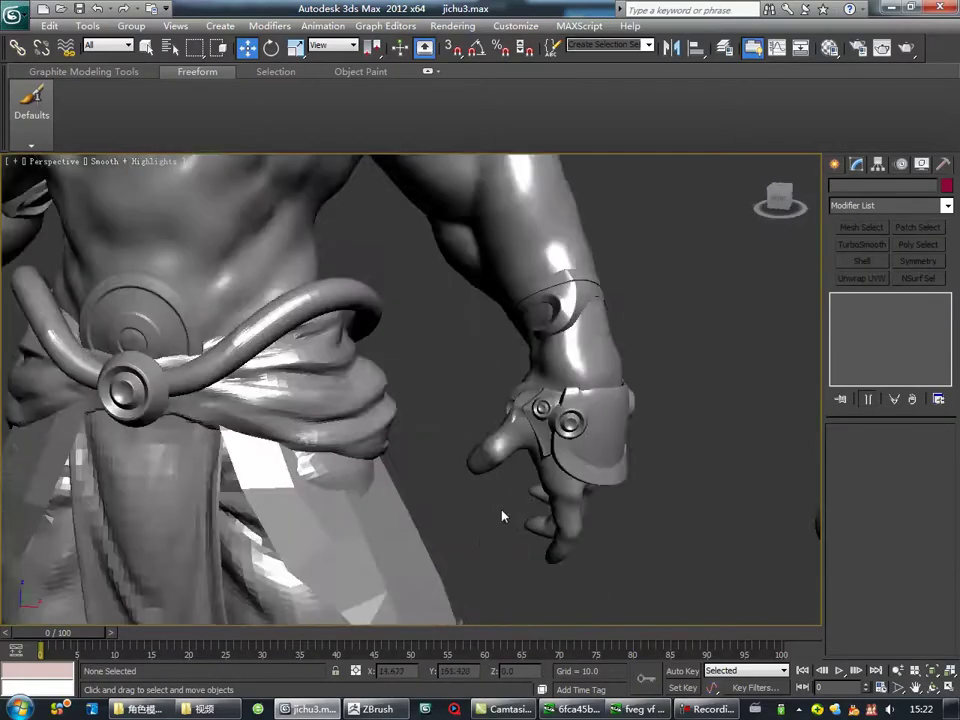
scroll(520, 499, "up", 3)
Select the new cuff patch Object009 and inspect it from several angles.
left_click(549, 516)
scroll(583, 499, "up", 2)
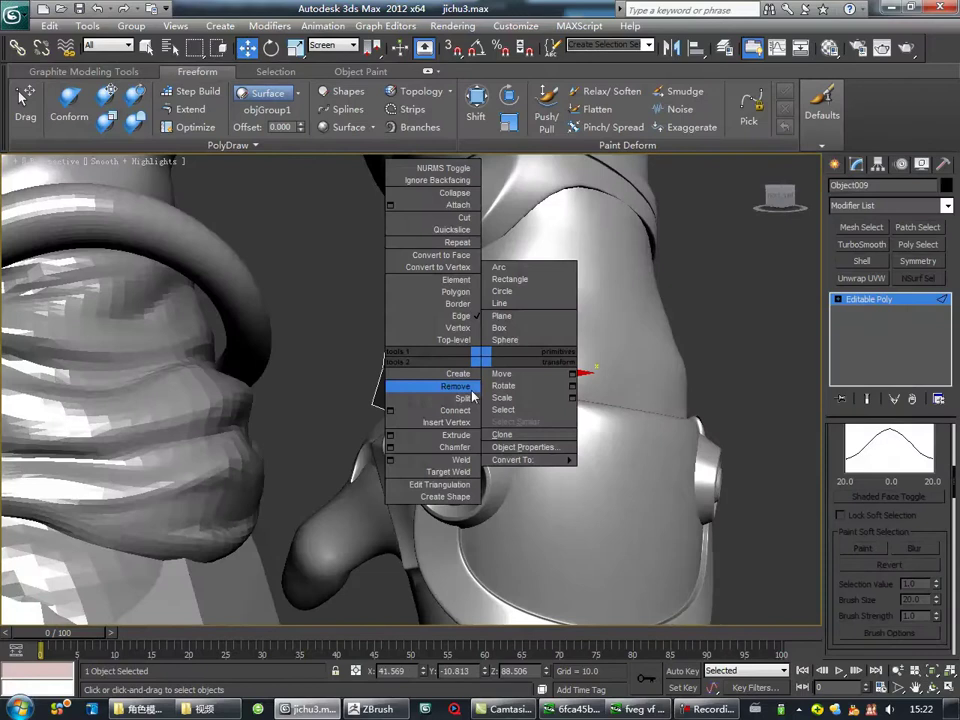
mouse_move(473, 397)
middle_mouse_down("alt")
mouse_move(492, 432)
mouse_move(645, 285)
middle_mouse_up("alt")
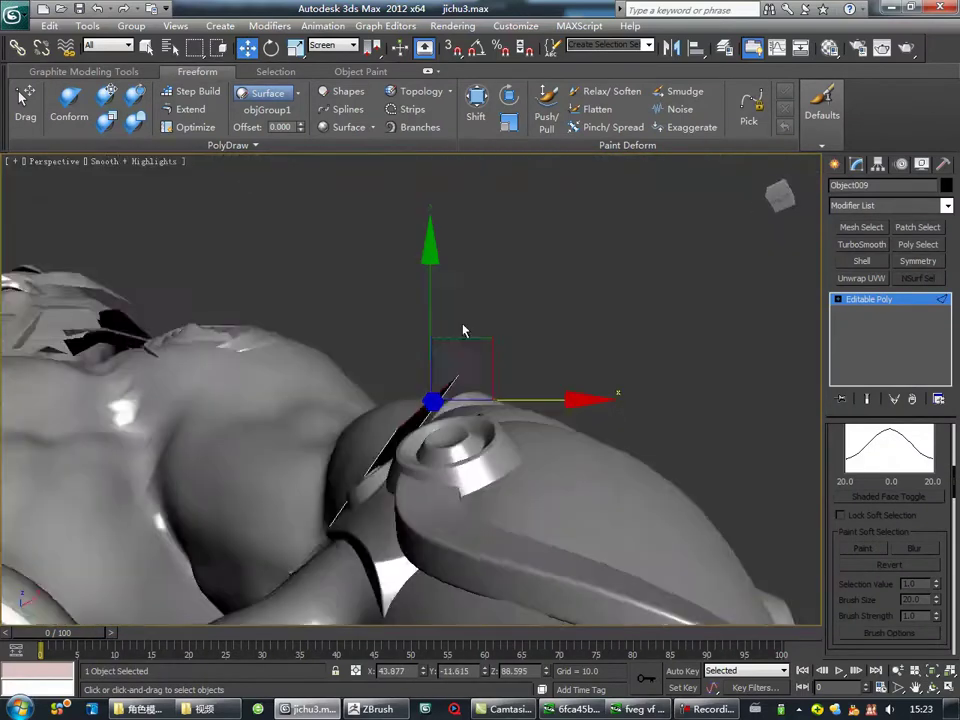
key("e")
key("w")
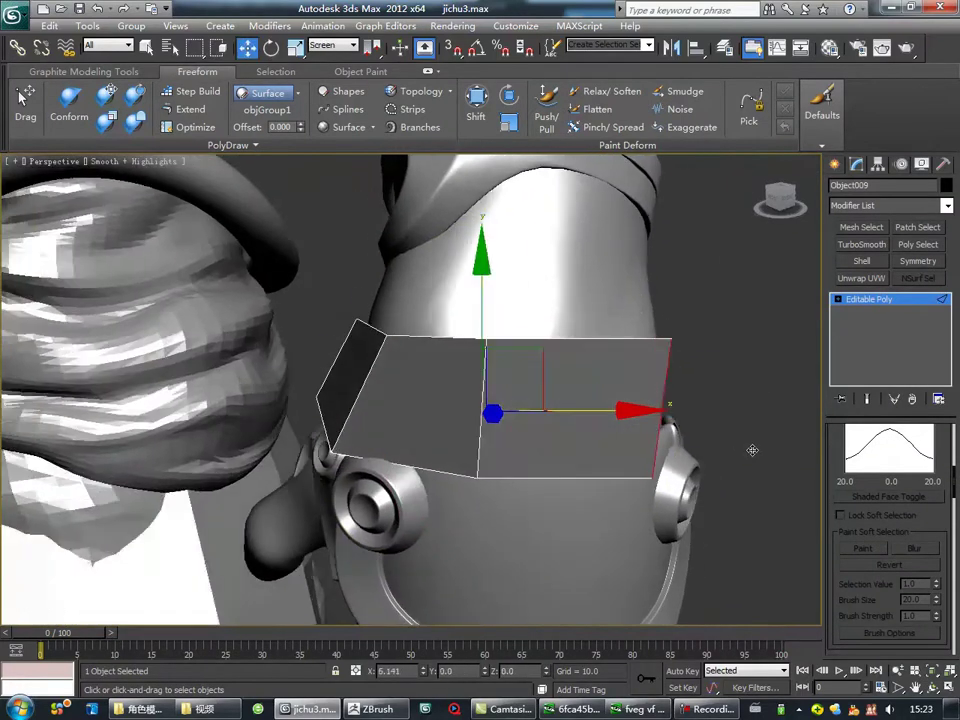
middle_click_drag(739, 446, 594, 379, "alt")
middle_click_drag(389, 351, 560, 467, "alt")
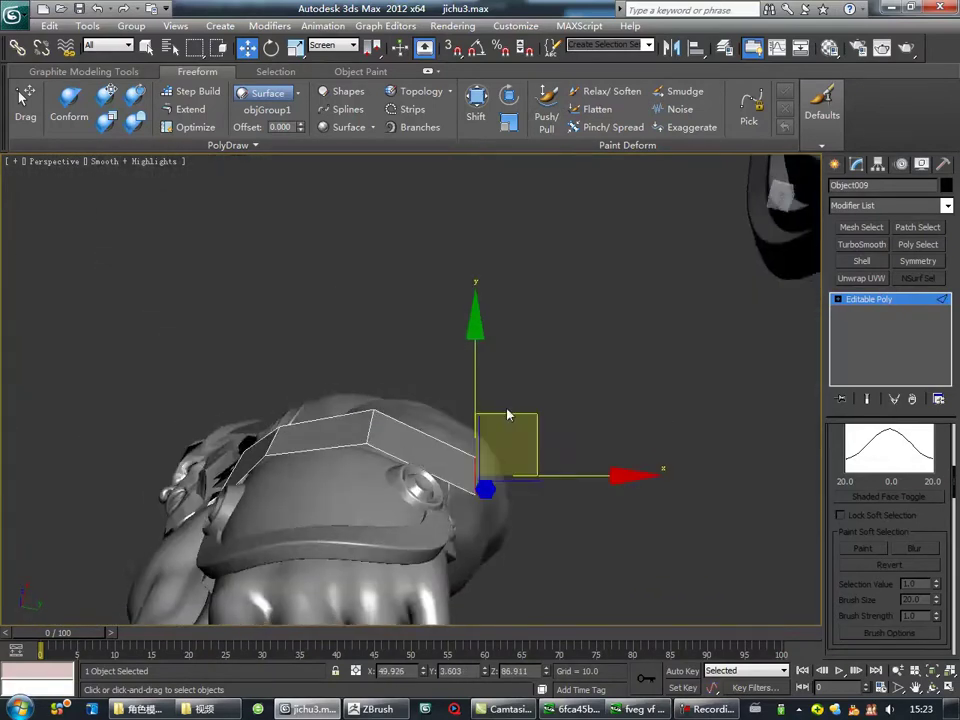
mouse_move(455, 484)
middle_mouse_down("alt")
mouse_move(545, 473)
mouse_move(451, 413)
mouse_move(375, 422)
mouse_move(476, 424)
middle_mouse_up("alt")
Box-select part of the strip's vertices along the forearm.
scroll(451, 413, "down", 5)
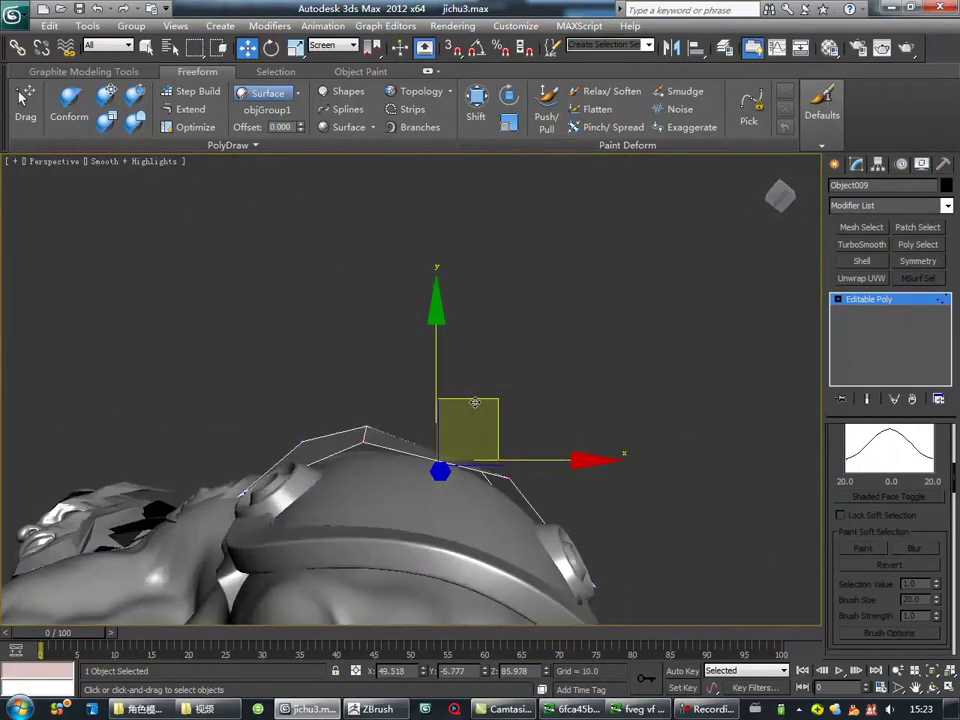
mouse_move(410, 393)
middle_mouse_down("alt")
mouse_move(345, 506)
mouse_move(321, 394)
mouse_move(413, 491)
mouse_move(465, 578)
middle_mouse_up("alt")
left_click_drag(465, 578, 284, 515)
mouse_move(284, 518)
middle_mouse_down("alt")
mouse_move(396, 461)
mouse_move(303, 386)
mouse_move(350, 430)
mouse_move(415, 466)
mouse_move(326, 491)
middle_mouse_up("alt")
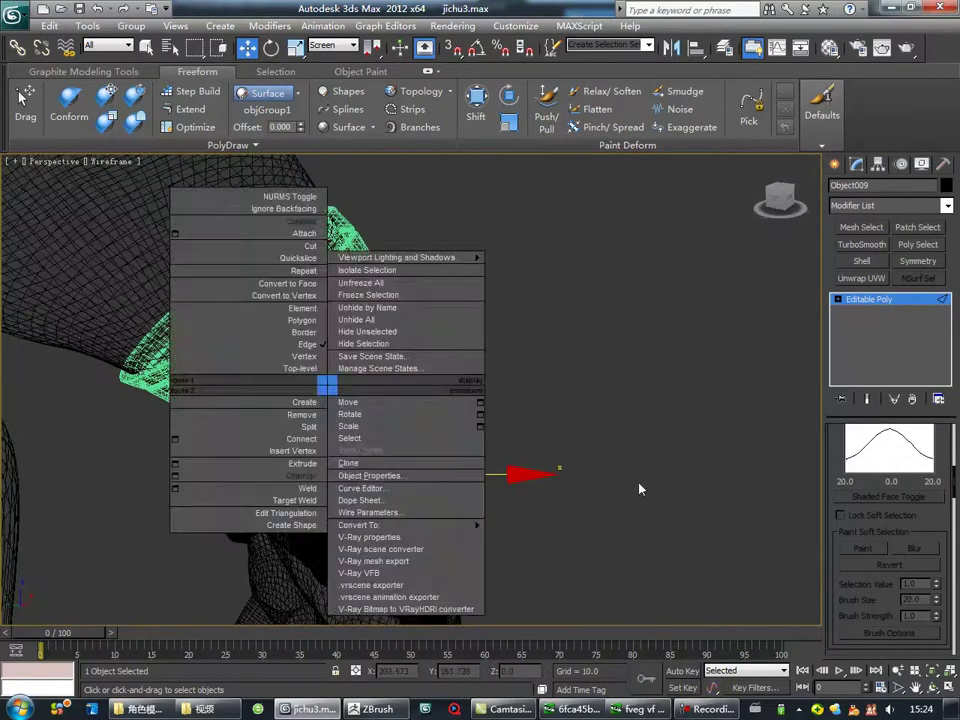
Inspect Object009's wrist band from the side in wireframe, then back to shaded.
mouse_move(384, 460)
middle_mouse_down("alt")
mouse_move(317, 374)
mouse_move(270, 413)
mouse_move(336, 504)
mouse_move(345, 458)
mouse_move(388, 446)
middle_mouse_up("alt")
mouse_move(228, 356)
middle_mouse_down("alt")
mouse_move(388, 387)
mouse_move(410, 405)
mouse_move(420, 382)
mouse_move(414, 336)
mouse_move(465, 410)
mouse_move(729, 404)
mouse_move(369, 354)
mouse_move(380, 340)
middle_mouse_up("alt")
scroll(414, 336, "down", 3)
scroll(463, 317, "up", 1)
key("F3")
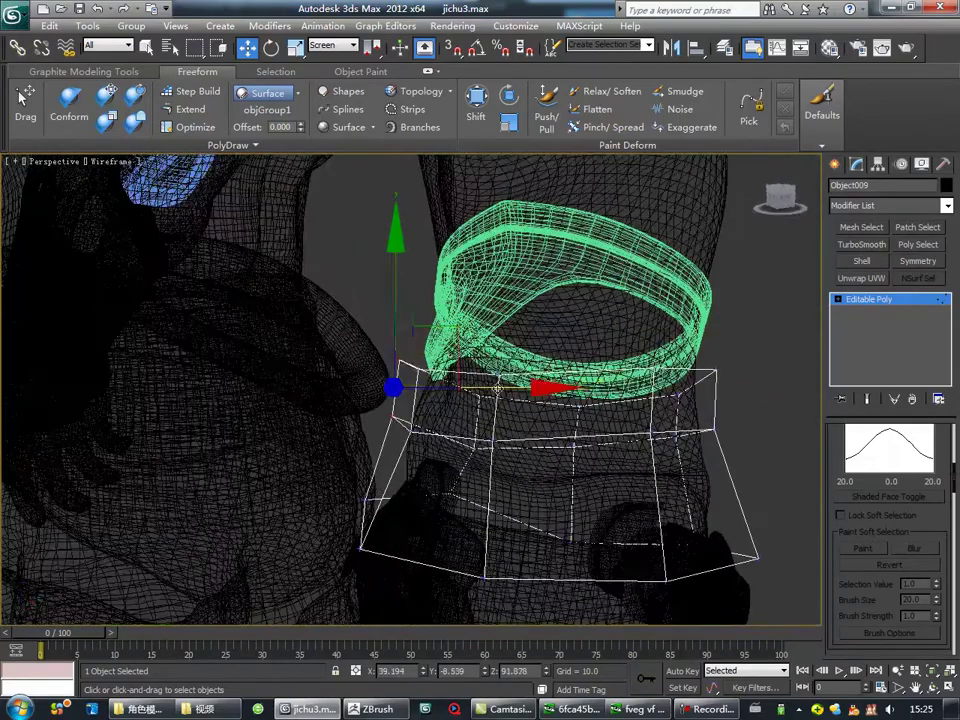
middle_click_drag(466, 385, 436, 484, "alt")
key("F3")
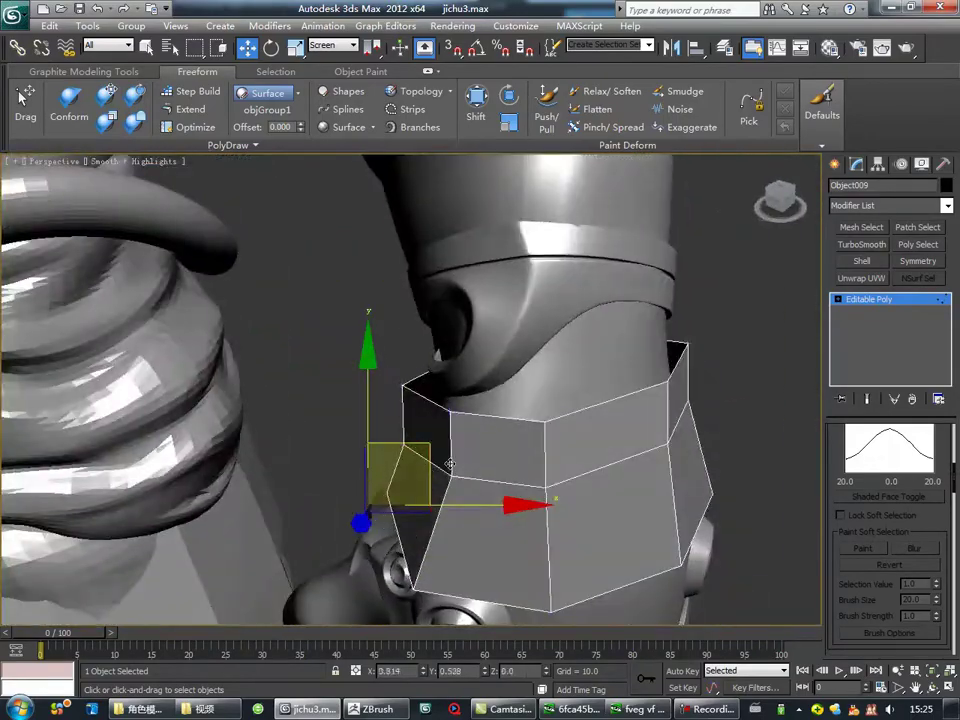
Step through cuff views, switch to Move, and narrow the selection to one border edge.
key("shift+z")
key("shift+z")
key("shift+z")
key("shift+z")
key("shift+z")
key("shift+z")
key("shift+z")
key("shift+z")
key("shift+z")
key("shift+z")
key("shift+z")
key("shift+z")
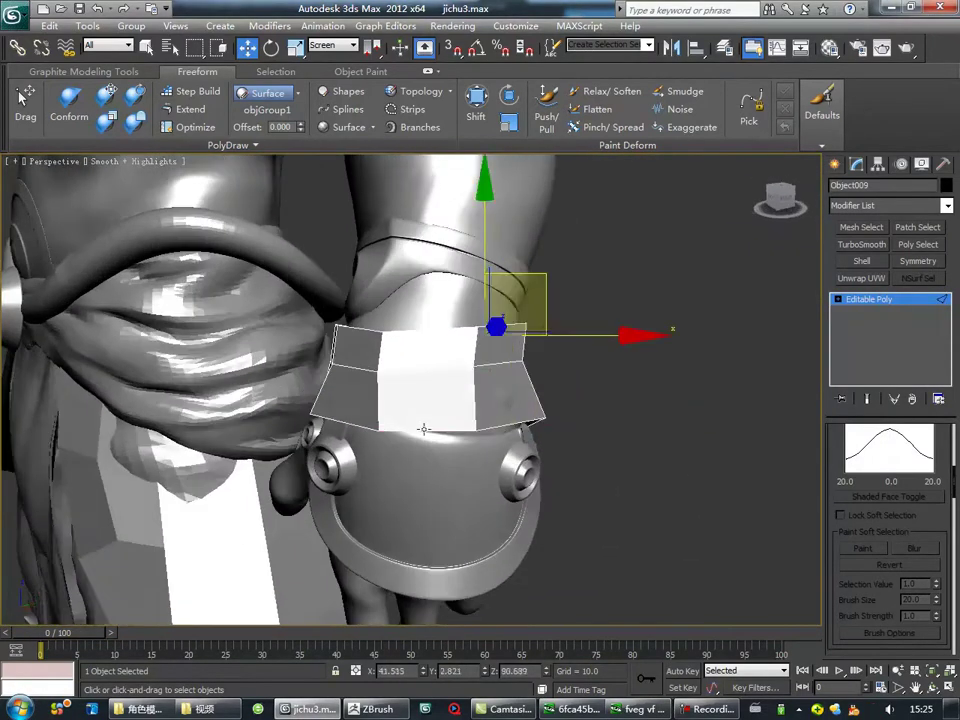
key("shift+z")
key("shift+z")
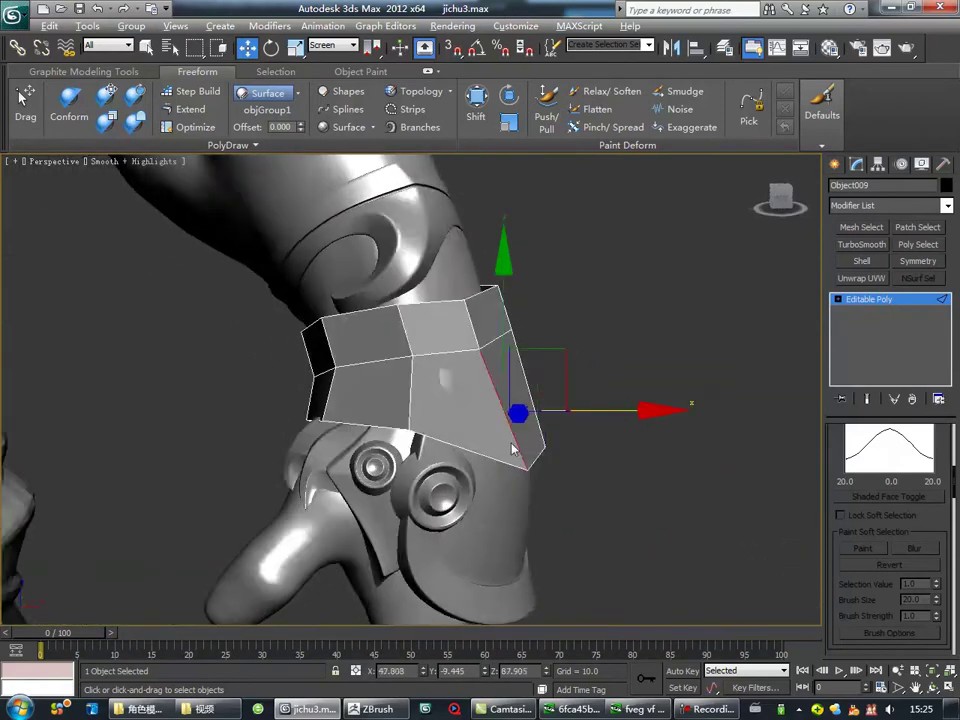
key("w")
key("shift+z")
key("shift+z")
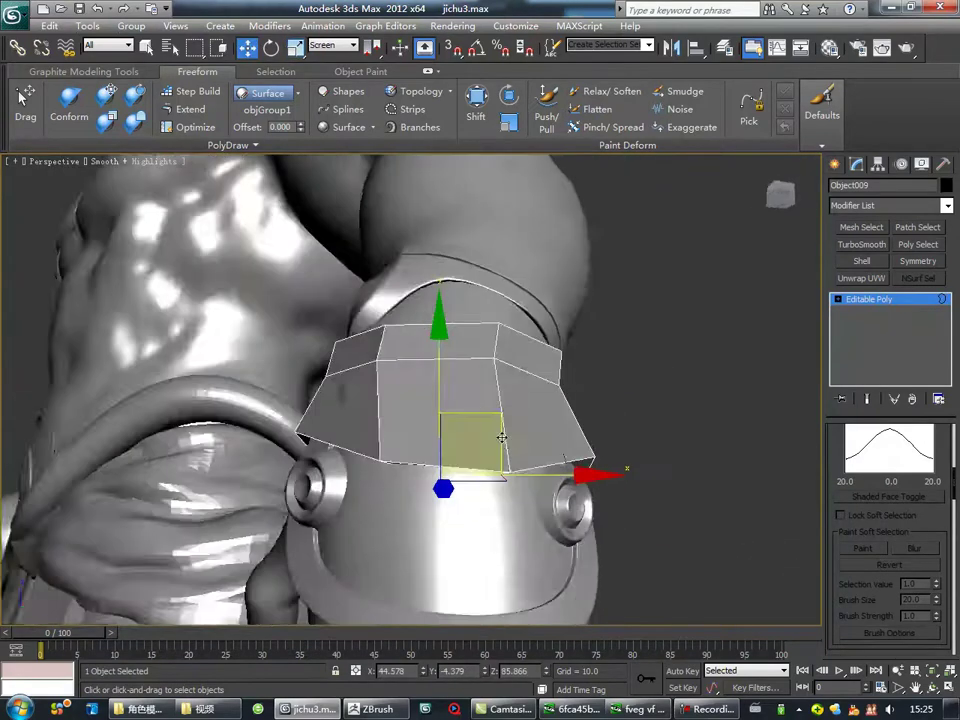
key("shift+z")
key("shift+z")
key("shift+z")
key("shift+z")
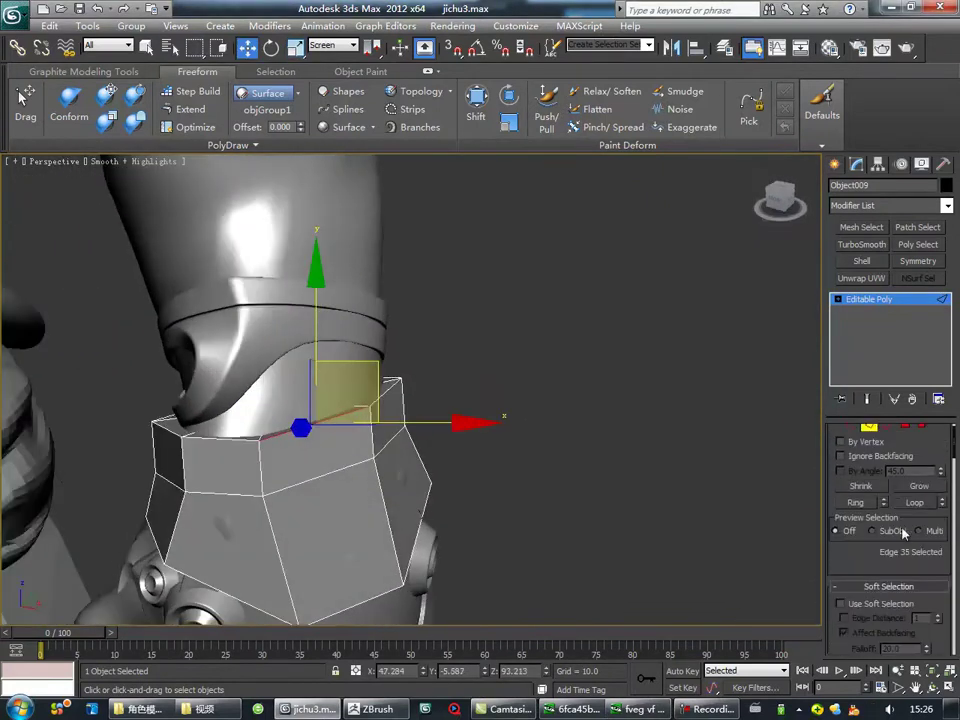
key("ctrl+z")
key("shift+z")
key("shift+z")
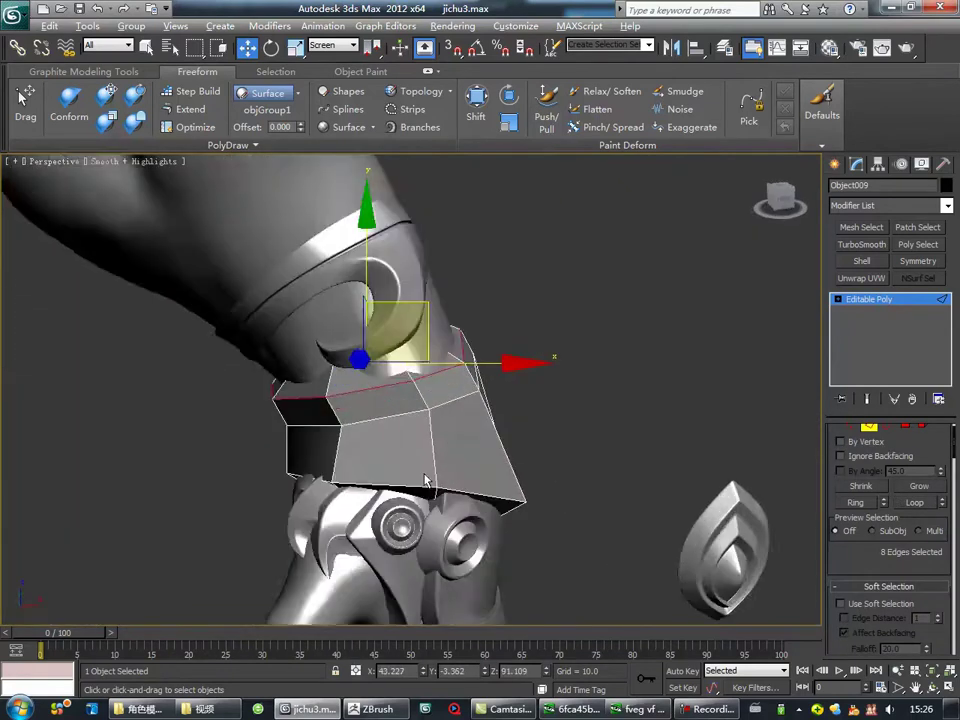
key("shift+z")
key("shift+z")
key("shift+z")
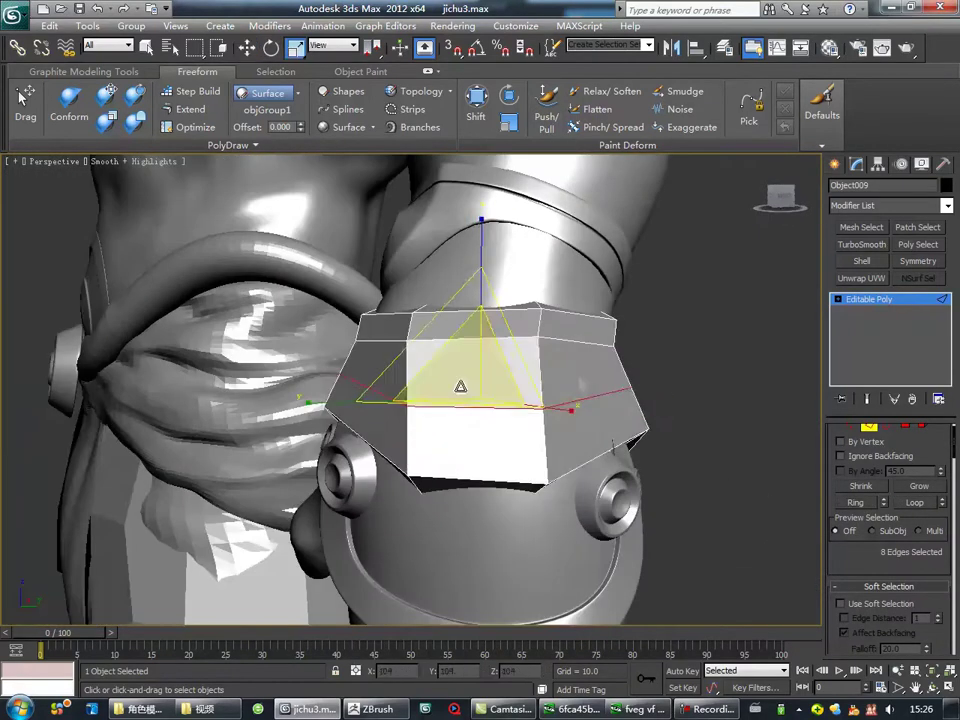
key("shift+z")
key("shift+z")
key("ctrl+z")
key("shift+z")
key("shift+z")
key("shift+z")
key("shift+z")
key("shift+z")
key("shift+z")
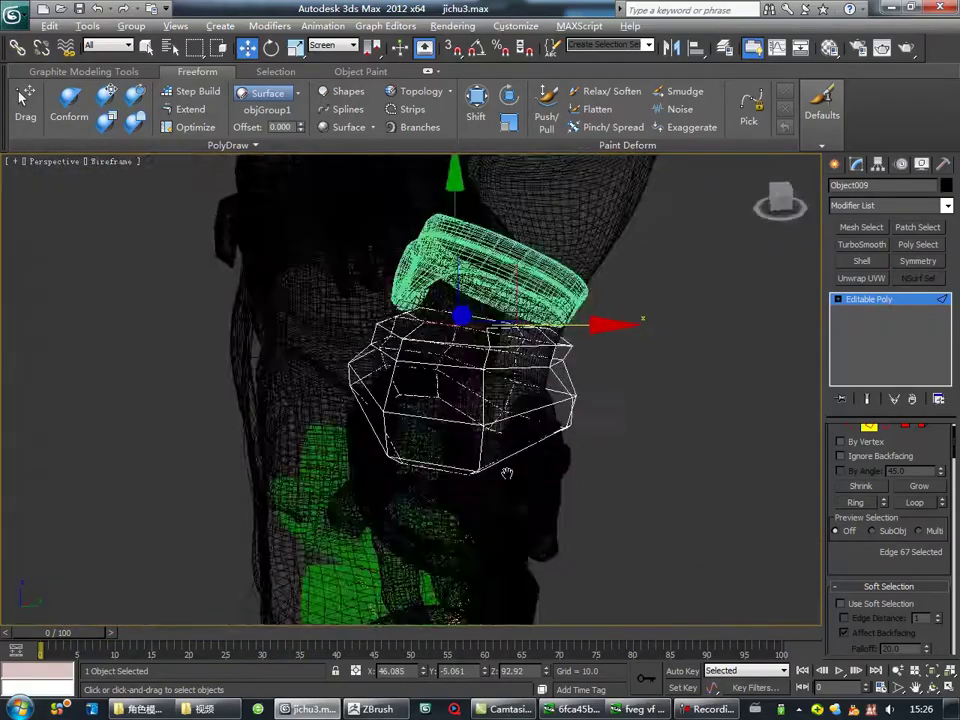
Adjust the cuff corner vertex selection while checking it from several views.
key("ctrl+z")
key("shift+z")
key("shift+z")
key("ctrl+z")
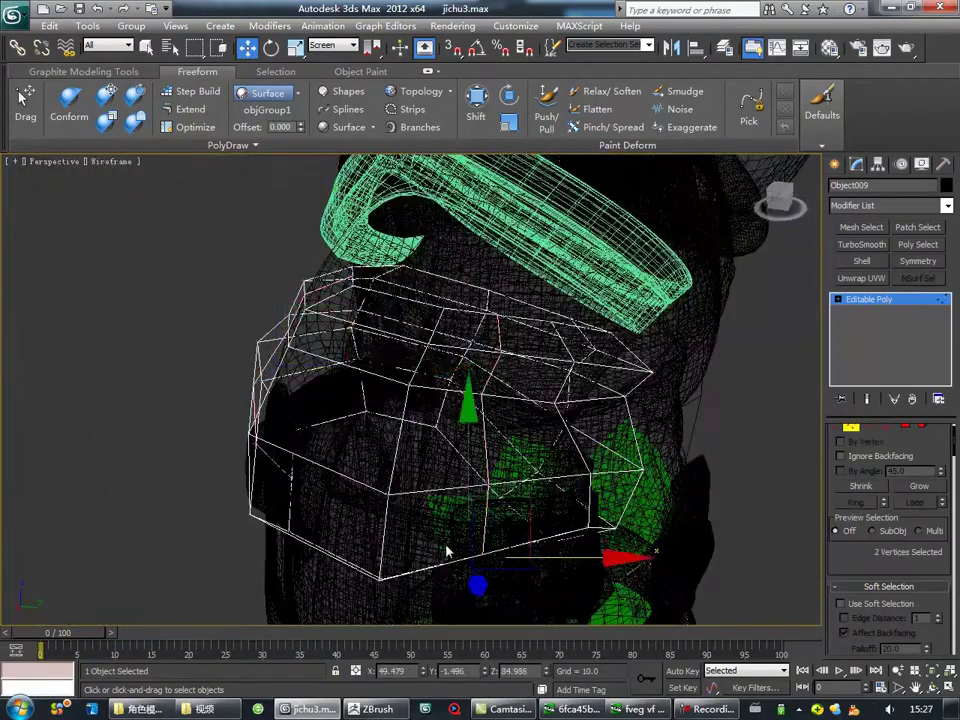
key("shift+z")
key("shift+z")
key("shift+z")
key("shift+z")
key("ctrl+z")
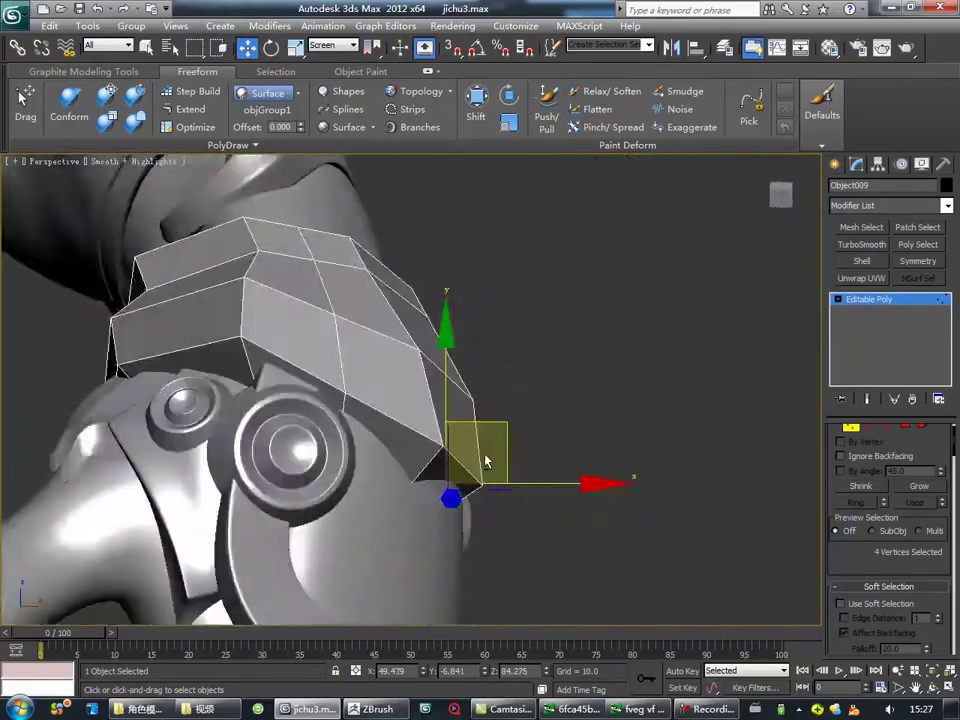
key("shift+z")
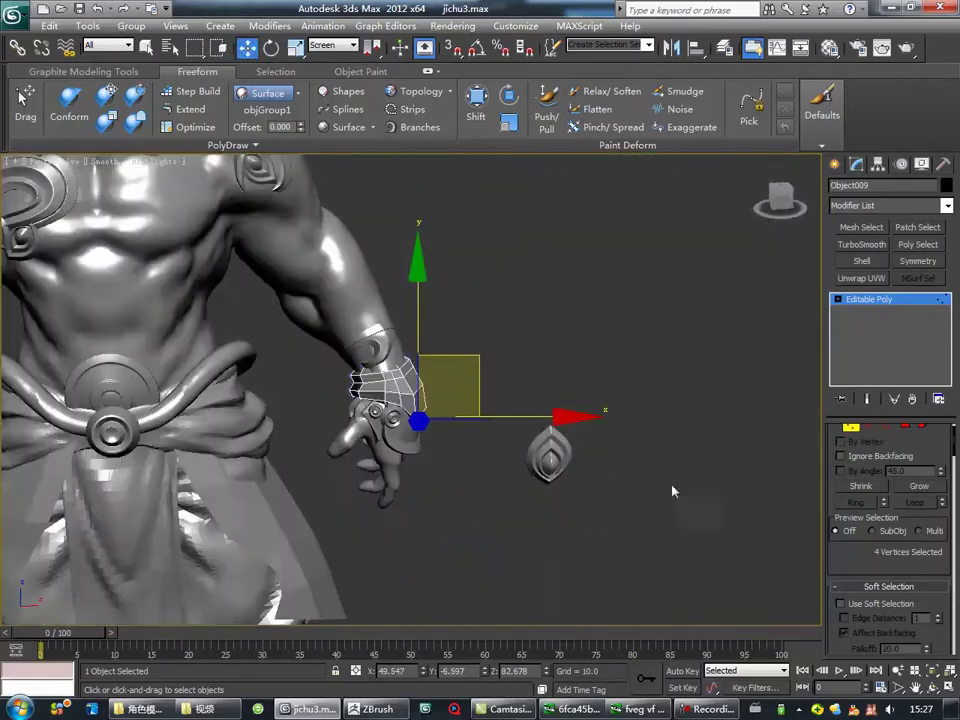
key("shift+z")
key("shift+z")
Select a ten-edge middle loop on the cuff and switch to Scale.
key("shift+z")
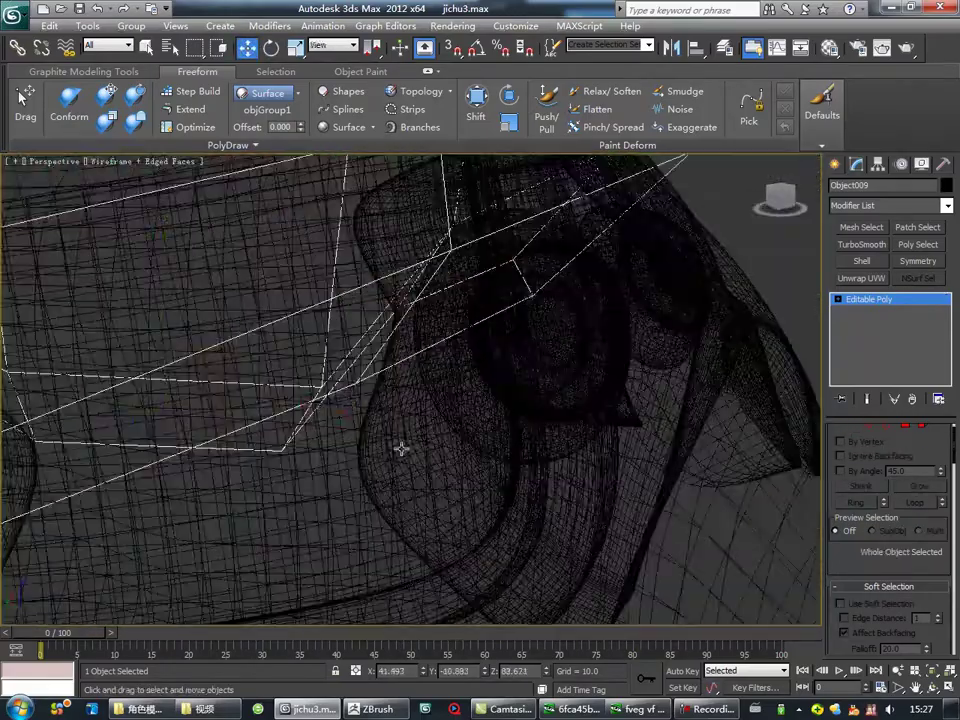
key("shift+z")
key("shift+z")
key("shift+z")
key("shift+z")
key("ctrl+z")
key("shift+z")
key("shift+z")
key("shift+z")
key("shift+z")
key("shift+z")
key("shift+z")
key("shift+z")
key("shift+z")
key("ctrl+z")
key("shift+z")
key("shift+z")
key("shift+z")
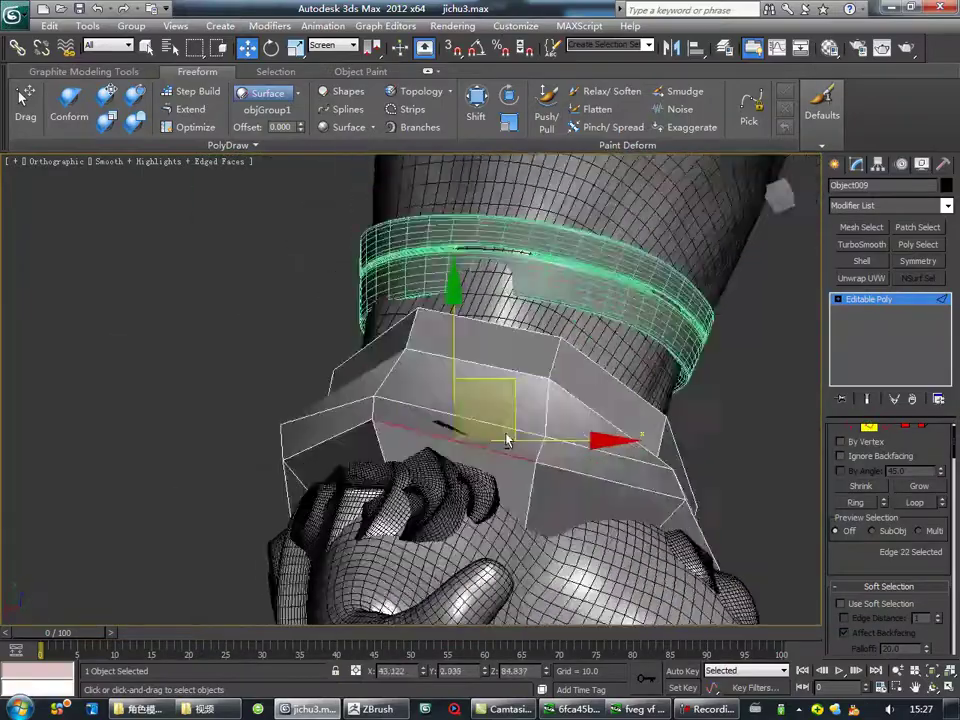
key("shift+z")
key("ctrl+z")
key("shift+z")
key("shift+z")
key("shift+z")
key("r")
key("shift+z")
key("shift+z")
key("ctrl+z")
key("shift+z")
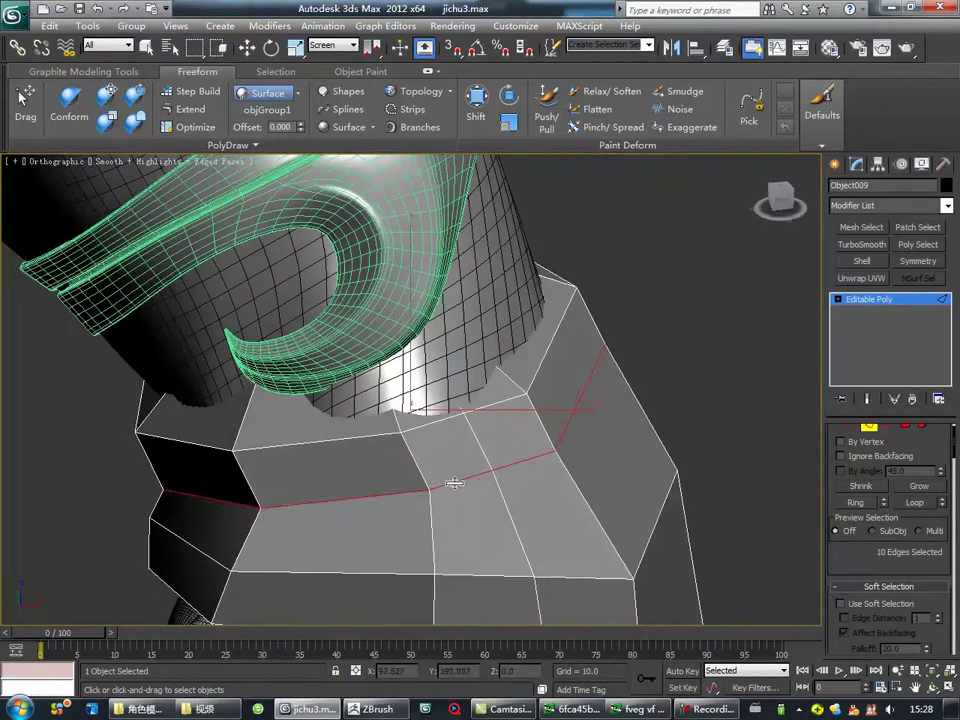
Review the cuff from several views and orbit out to the whole shaded character.
right_click(461, 410)
key("shift+z")
key("shift+z")
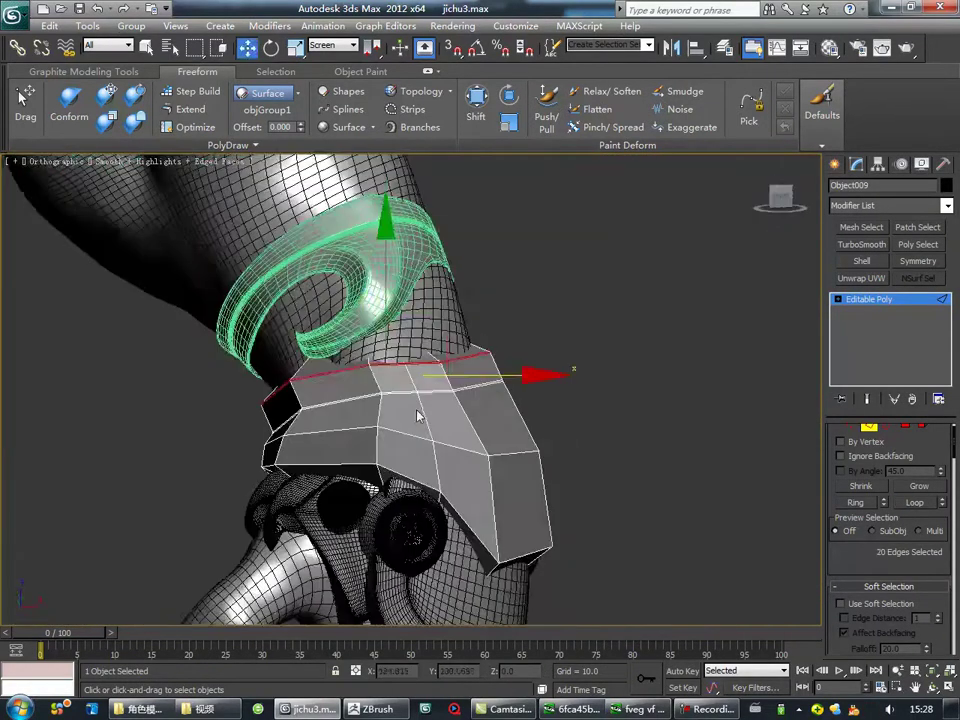
key("shift+z")
key("shift+z")
key("shift+z")
key("shift+z")
key("shift+z")
key("shift+z")
key("shift+z")
key("shift+z")
key("shift+z")
key("shift+z")
key("shift+z")
key("shift+z")
key("shift+z")
key("shift+z")
key("shift+z")
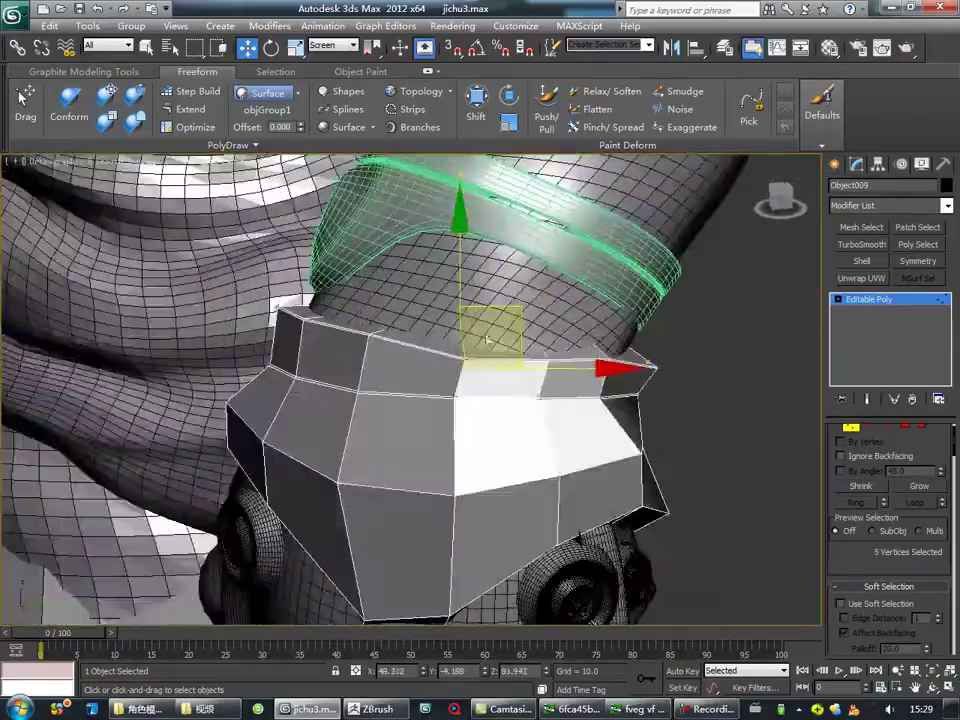
key("shift+z")
key("shift+z")
mouse_move(546, 353)
middle_mouse_down("alt")
mouse_move(540, 508)
mouse_move(384, 419)
mouse_move(393, 456)
middle_mouse_up("alt")
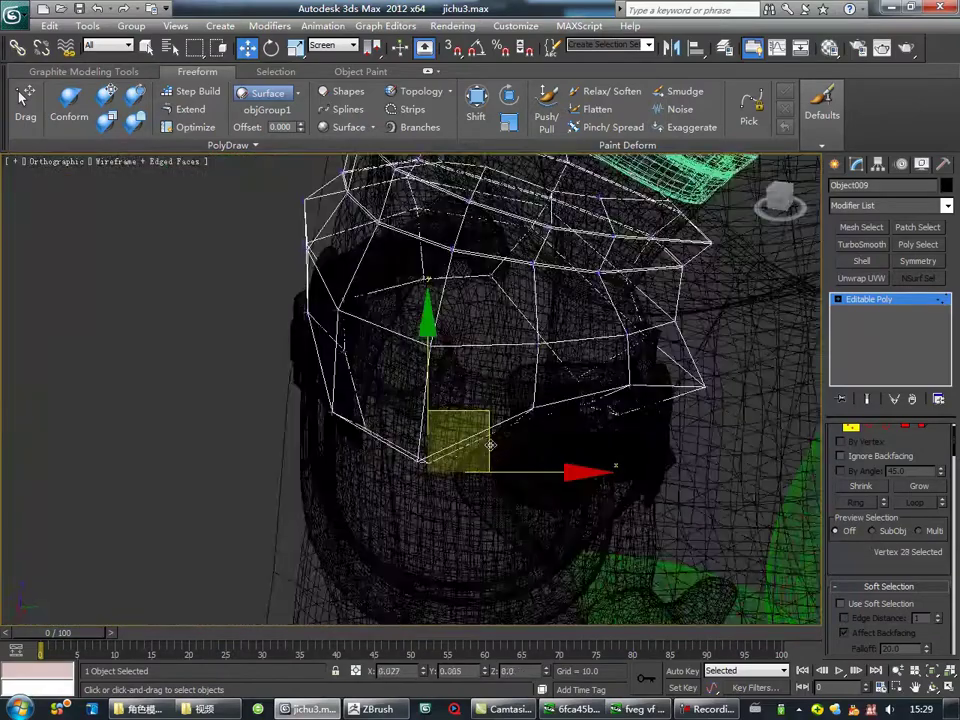
middle_click_drag(403, 377, 516, 454, "alt")
In perspective view, select the Box006 bracelet ring, add TurboSmooth and enter Vertex mode.
left_click(518, 482)
scroll(442, 551, "down", 2)
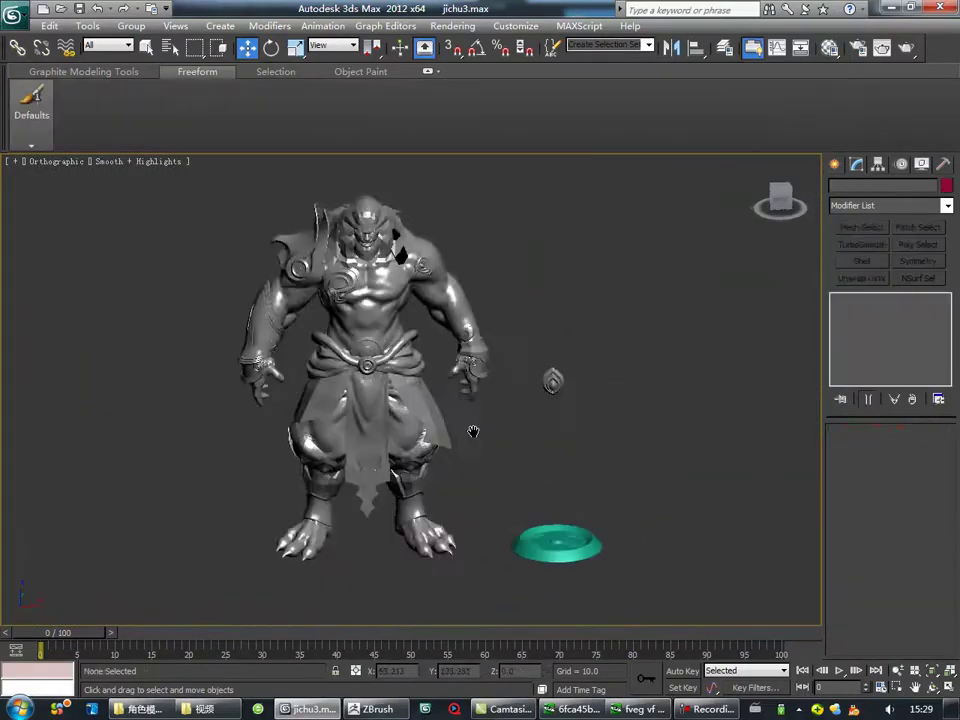
key("p")
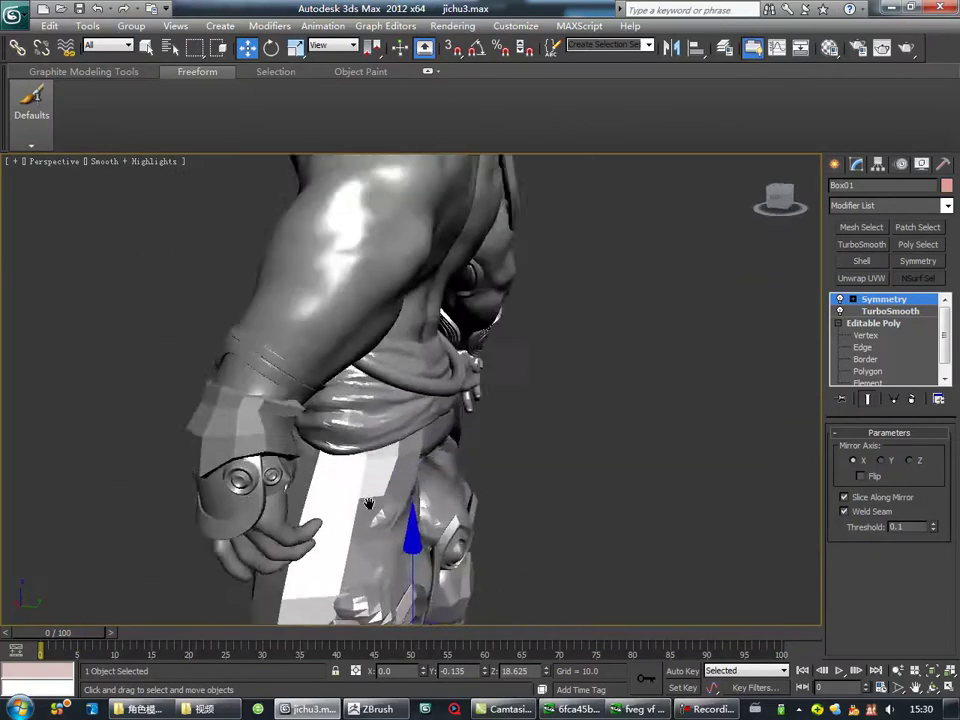
left_click(412, 385)
middle_click_drag(555, 469, 403, 469, "alt")
left_click(862, 244)
left_click(866, 325)
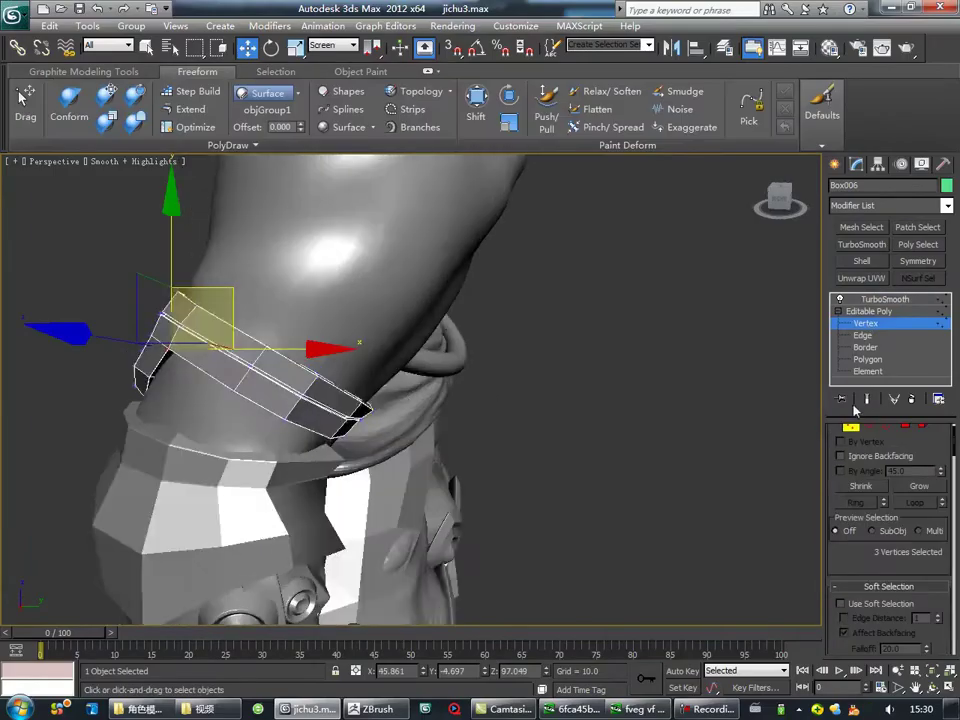
scroll(597, 316, "up", 3)
Check how the ring sits on the wrist band with wireframe and edged-face display.
key("u")
middle_click_drag(420, 330, 308, 350, "alt")
key("F3")
key("F3")
middle_click_drag(352, 298, 448, 497, "alt")
key("F3")
key("F4")
key("F3")
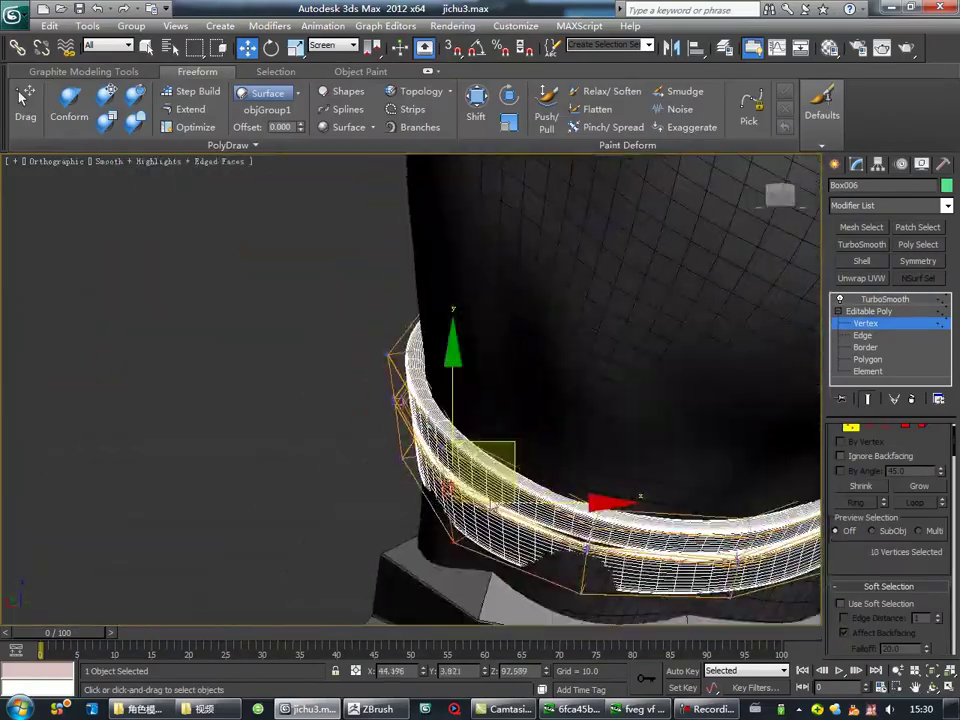
key("F3")
mouse_move(540, 515)
middle_mouse_down("alt")
mouse_move(620, 510)
mouse_move(325, 433)
mouse_move(456, 364)
mouse_move(295, 407)
mouse_move(323, 407)
mouse_move(375, 388)
mouse_move(234, 386)
mouse_move(392, 497)
mouse_move(253, 529)
mouse_move(403, 461)
mouse_move(388, 504)
mouse_move(430, 470)
mouse_move(553, 461)
middle_mouse_up("alt")
Refit the ring's edges and vertices snugly around the wrist band.
key("F3")
key("F3")
key("F3")
key("2")
key("1")
key("F3")
scroll(376, 532, "up", 3)
mouse_move(376, 532)
middle_mouse_down("alt")
mouse_move(287, 469)
mouse_move(346, 458)
mouse_move(380, 430)
mouse_move(412, 510)
middle_mouse_up("alt")
key("F3")
key("1")
scroll(380, 430, "down", 5)
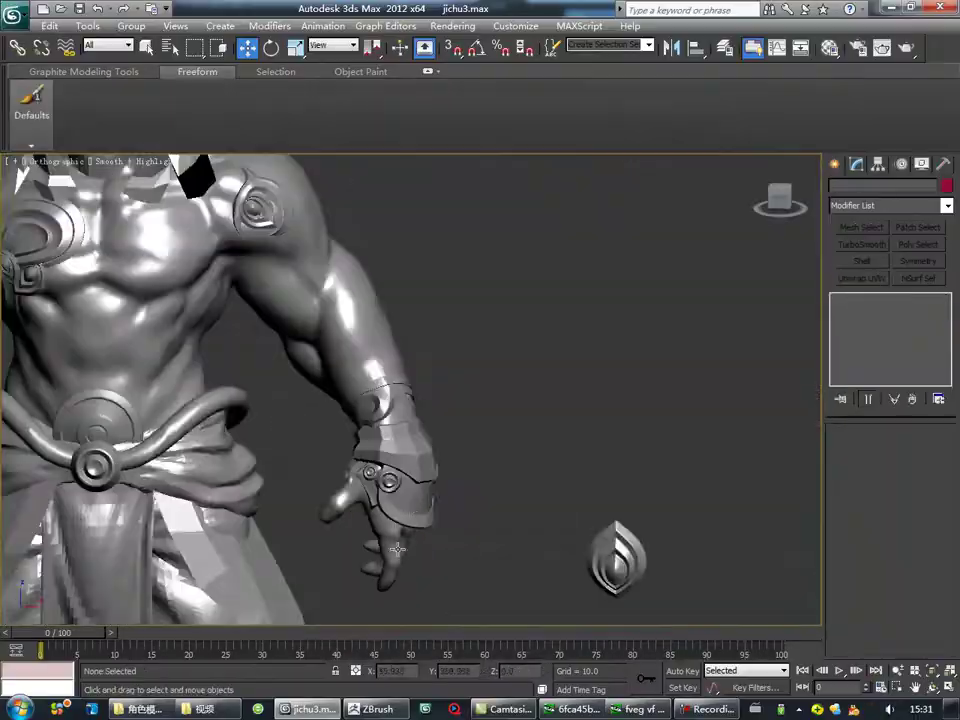
scroll(412, 509, "down", 5)
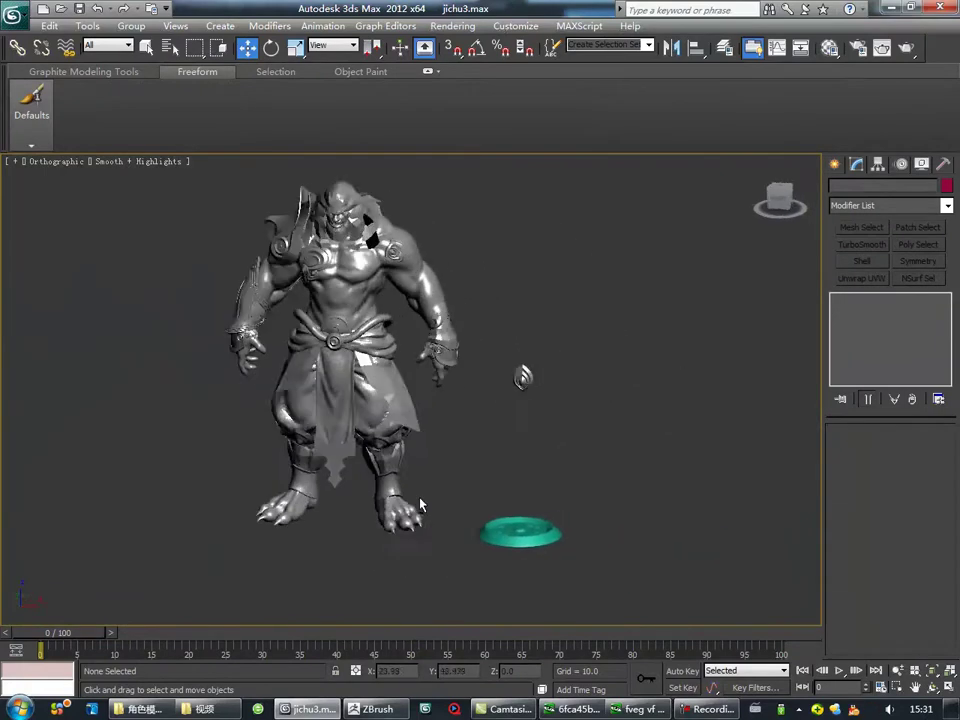
scroll(435, 505, "up", 5)
mouse_move(437, 495)
middle_mouse_down("alt")
mouse_move(407, 563)
mouse_move(400, 540)
middle_mouse_up("alt")
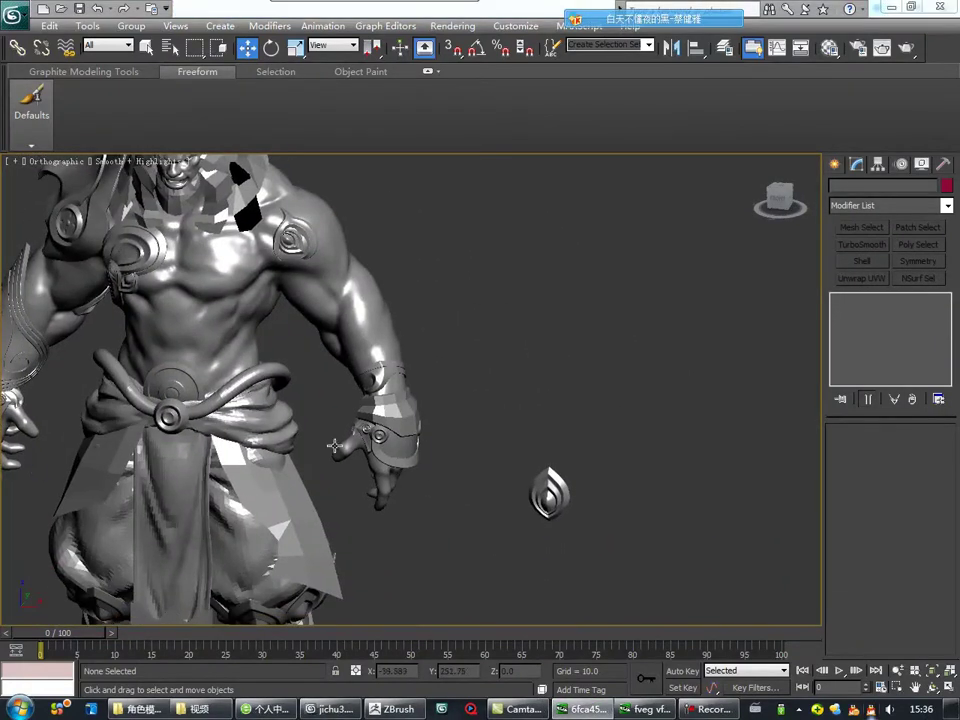
scroll(354, 450, "down", 2)
scroll(354, 450, "down", 3)
middle_click_drag(400, 445, 384, 457)
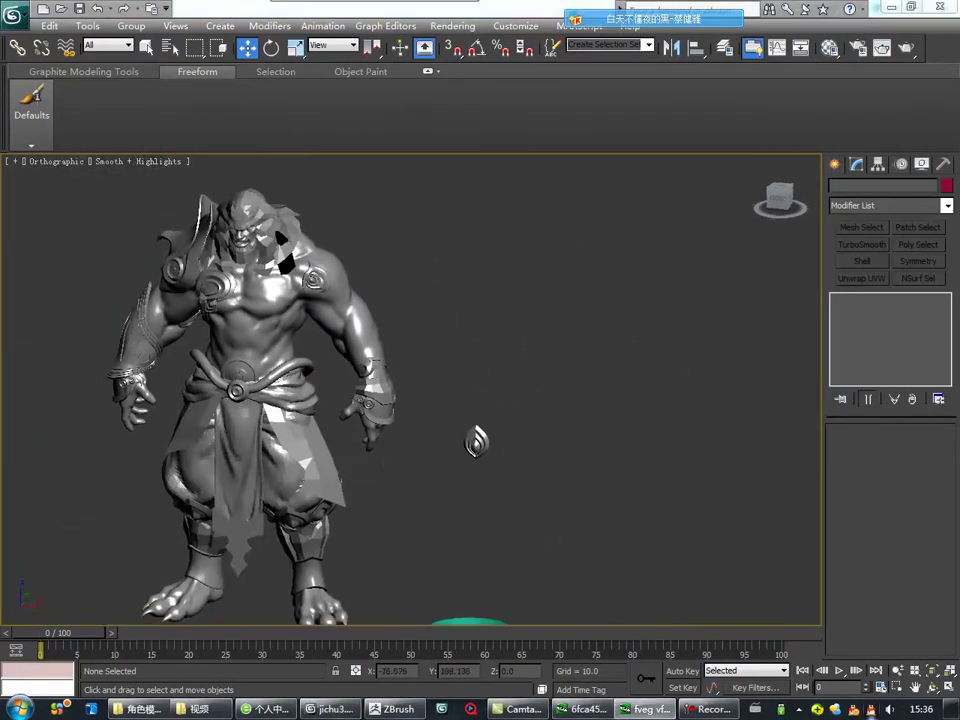
key("p")
middle_click_drag(390, 377, 348, 403, "alt")
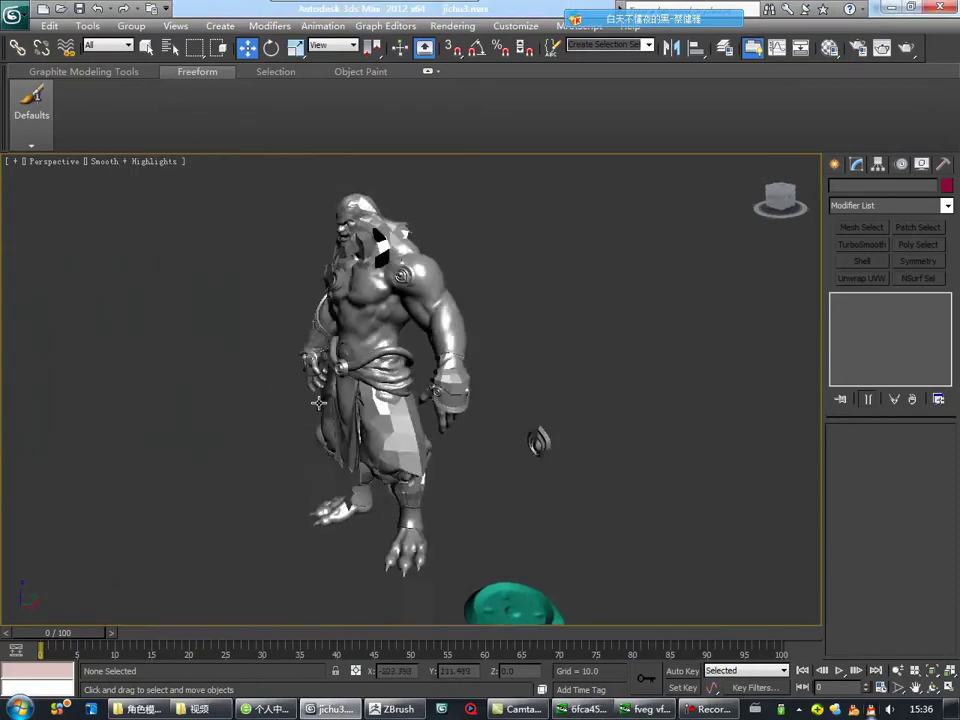
scroll(412, 401, "up", 5)
scroll(400, 390, "up", 3)
scroll(396, 373, "up", 5)
left_click(396, 373)
Select Box007 and extend quads from its open edge with PolyDraw Extend to form the arch.
left_click(339, 366)
scroll(339, 366, "up", 3)
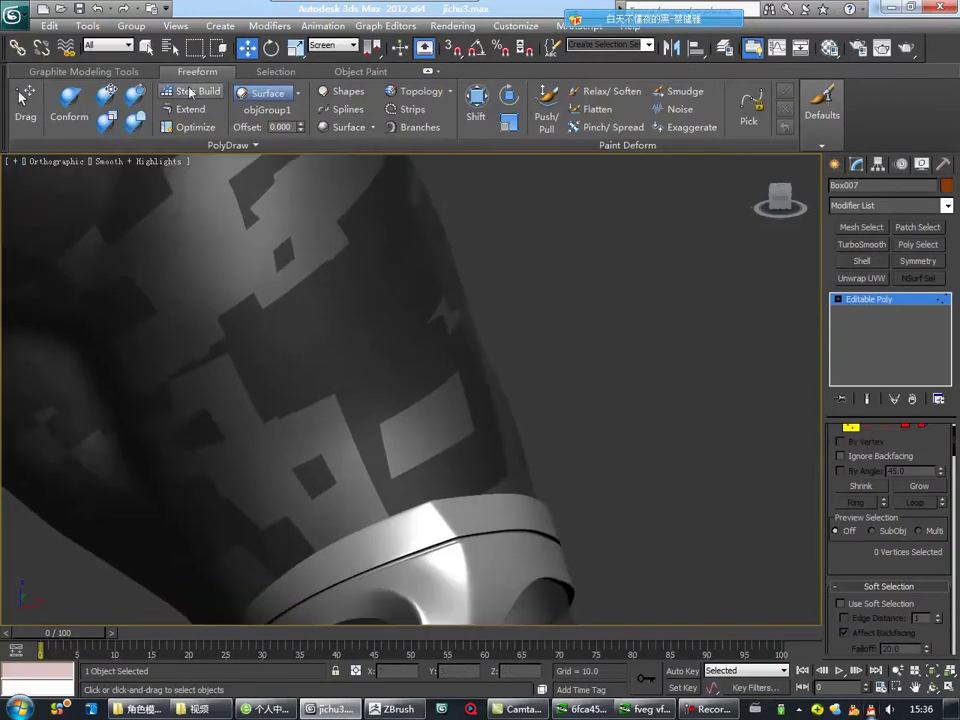
left_click(190, 109)
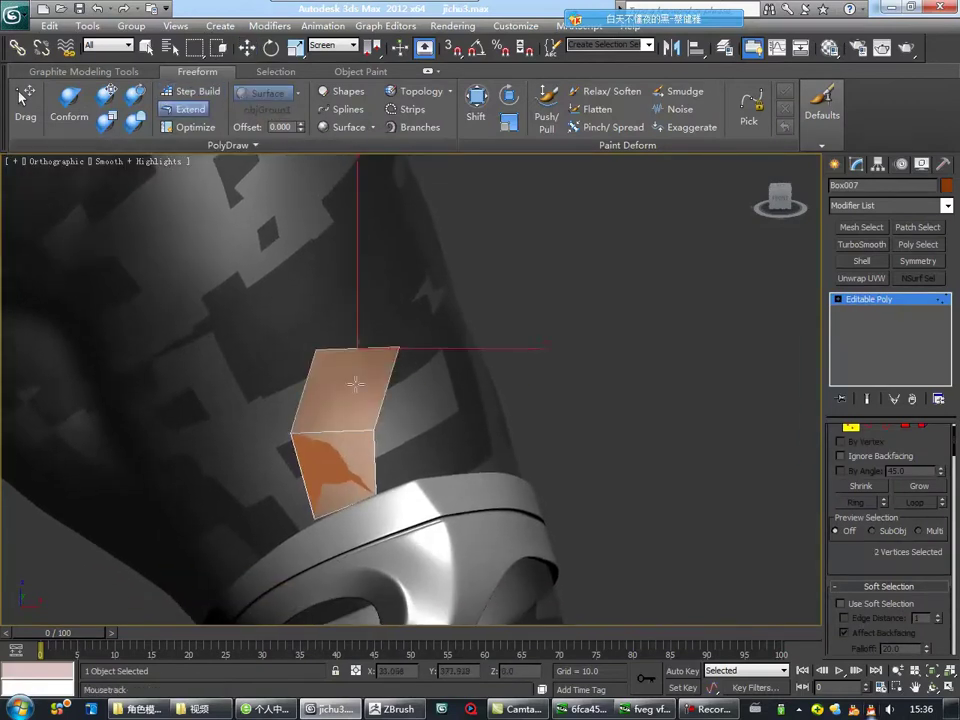
middle_click_drag(330, 450, 429, 381, "alt")
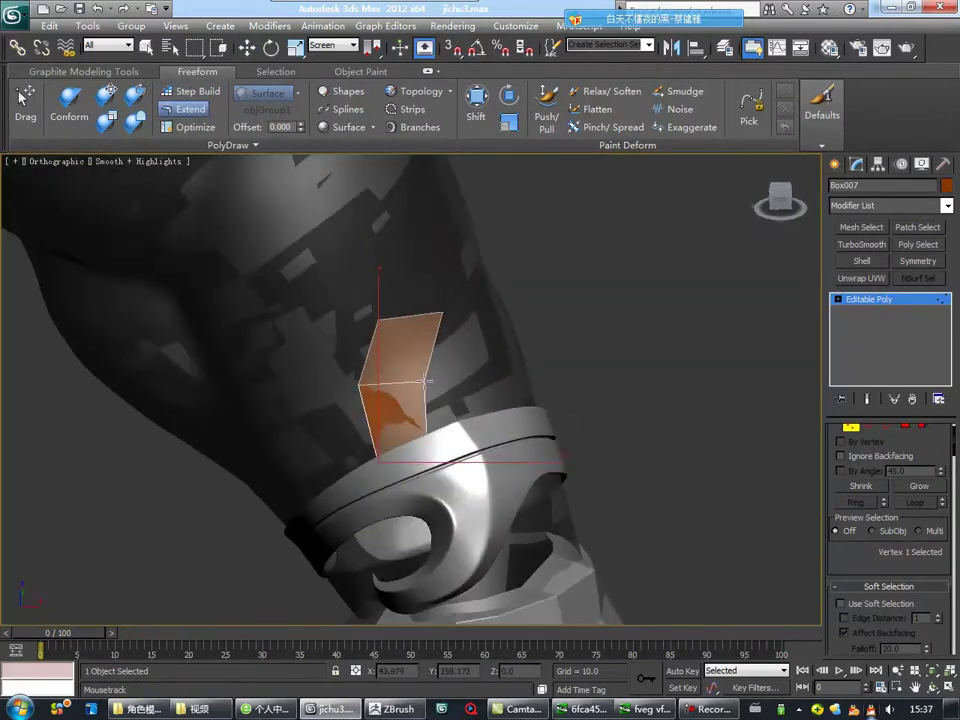
left_click_drag(431, 370, 405, 350, "shift")
middle_click_drag(405, 350, 410, 343, "alt")
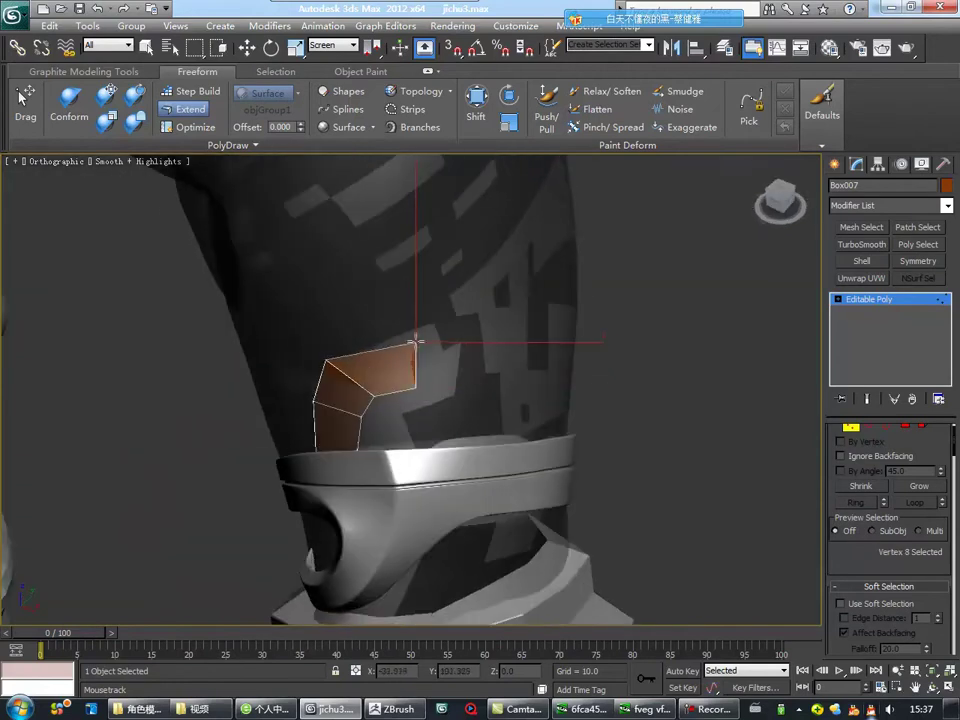
left_click_drag(340, 357, 364, 401, "shift")
mouse_move(364, 401)
middle_mouse_down("alt")
mouse_move(376, 452)
mouse_move(354, 379)
mouse_move(375, 439)
mouse_move(432, 437)
middle_mouse_up("alt")
Select vertices on the new orange quad strip and orbit around the arch.
left_click(432, 437)
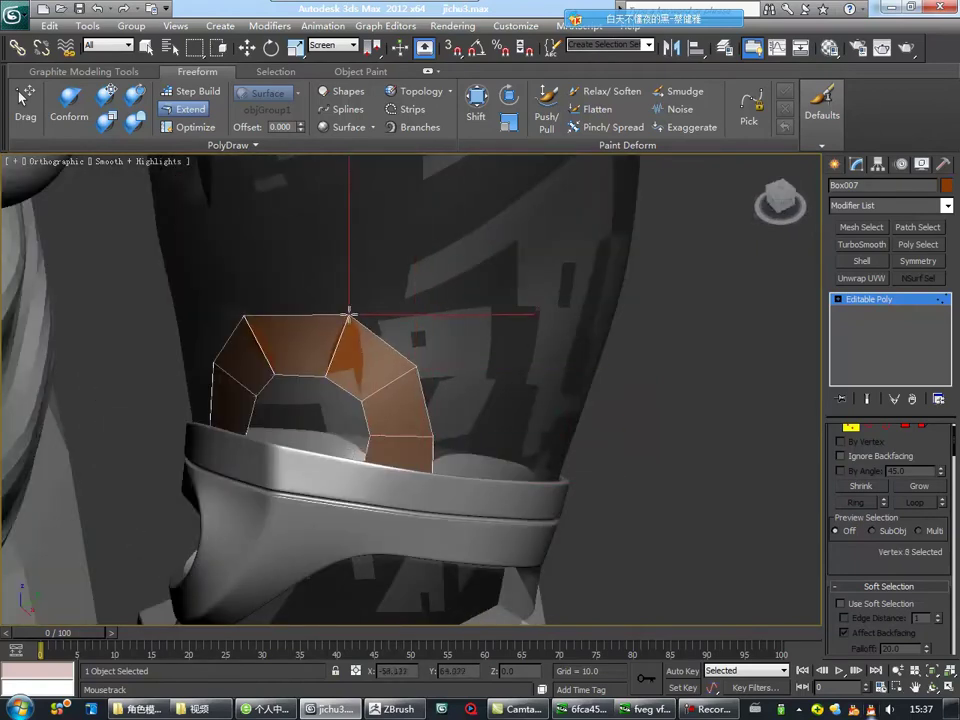
scroll(420, 400, "down", 5)
scroll(400, 395, "up", 1)
scroll(420, 380, "up", 3)
scroll(453, 404, "down", 4)
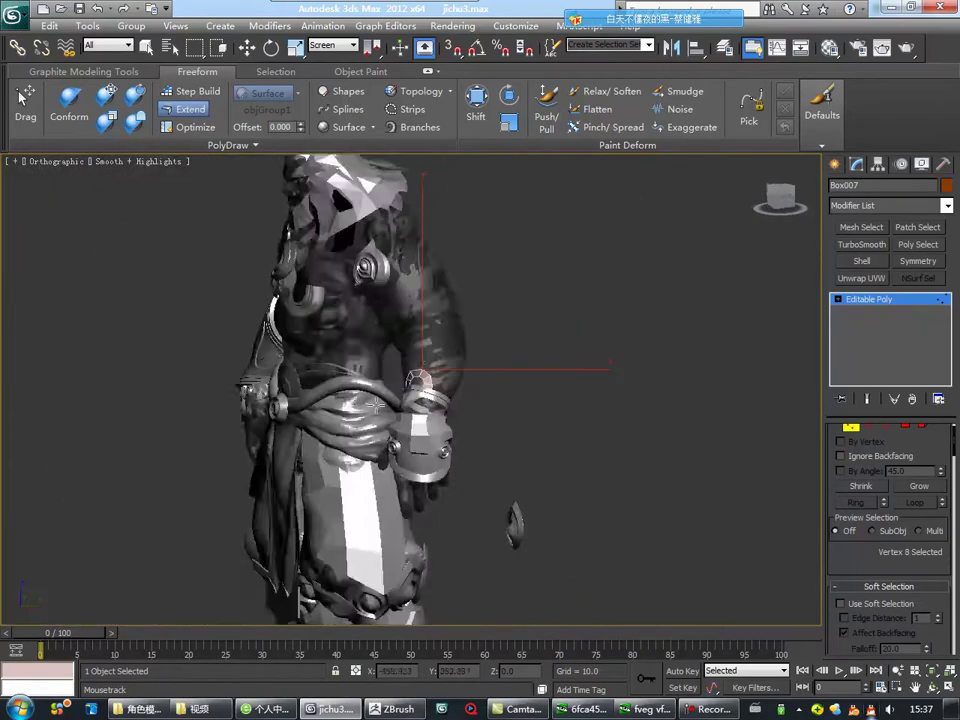
scroll(446, 403, "up", 5)
scroll(407, 392, "up", 1)
left_click(402, 378)
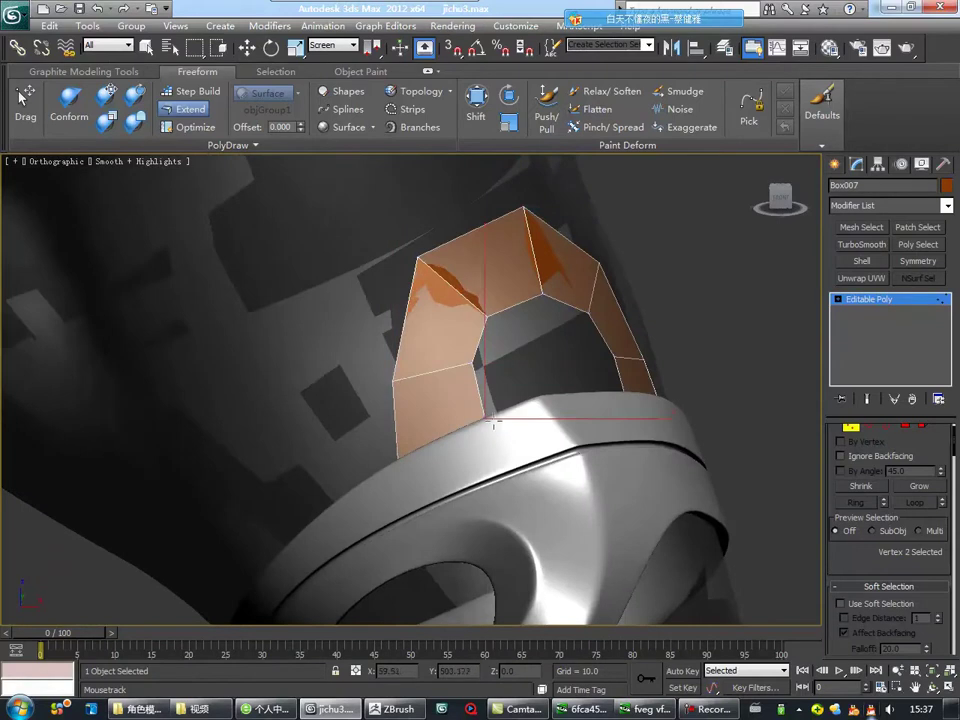
middle_click_drag(396, 470, 540, 458, "alt")
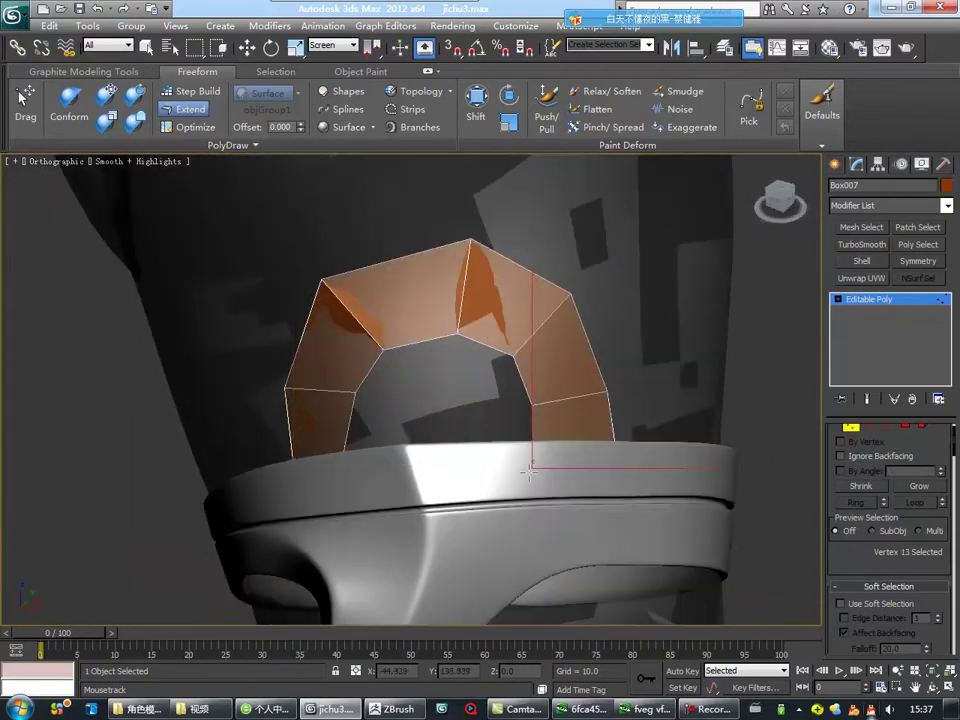
middle_click_drag(459, 437, 386, 451, "alt")
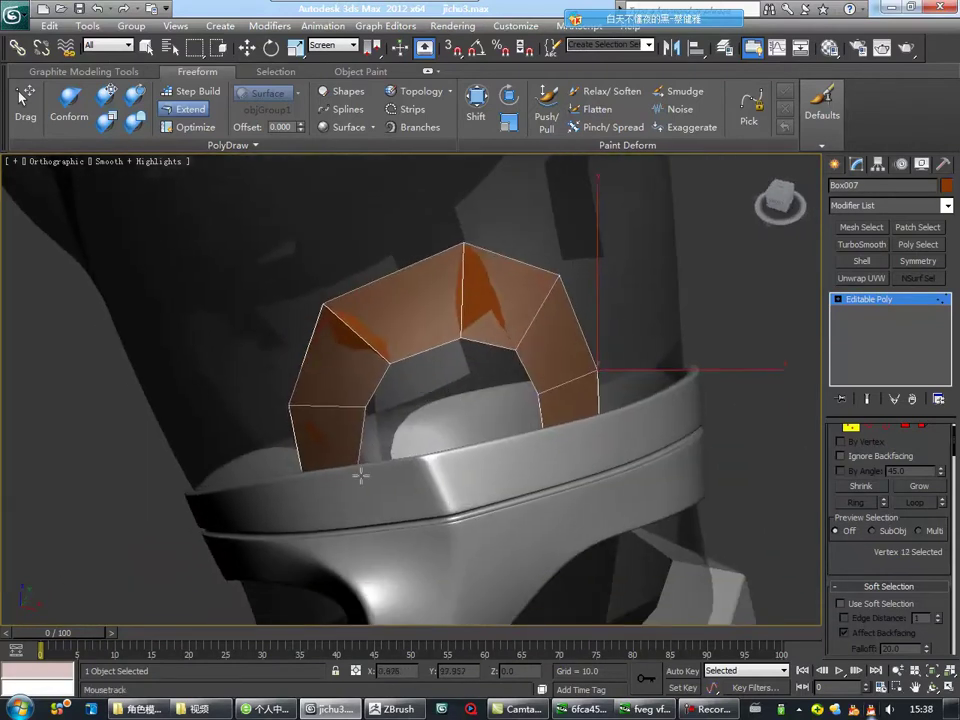
left_click(313, 478)
middle_click_drag(313, 478, 386, 414, "alt")
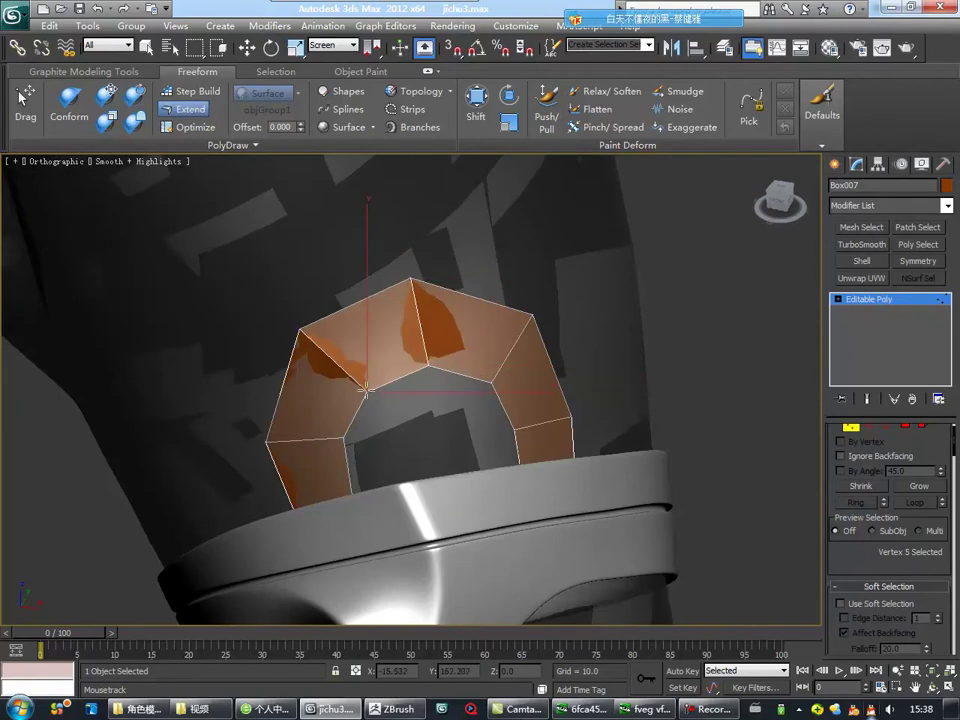
scroll(370, 380, "down", 5)
scroll(370, 380, "down", 3)
scroll(370, 380, "up", 8)
Switch to Move and orbit close around the arch strip, checking it in wireframe.
key("w")
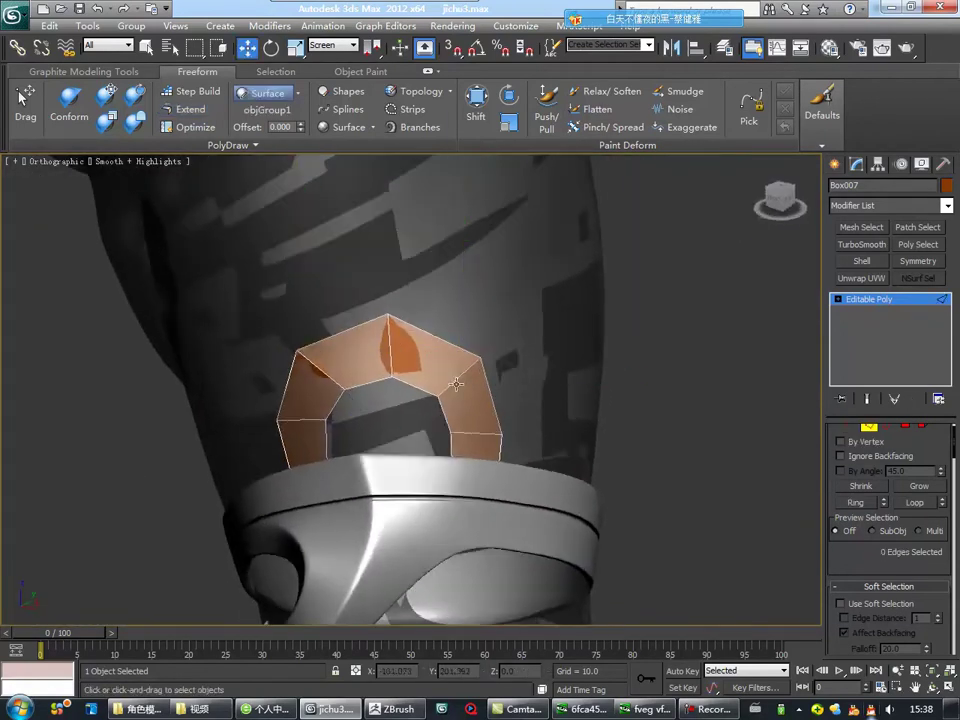
right_click(439, 392)
middle_click_drag(439, 392, 435, 380, "alt")
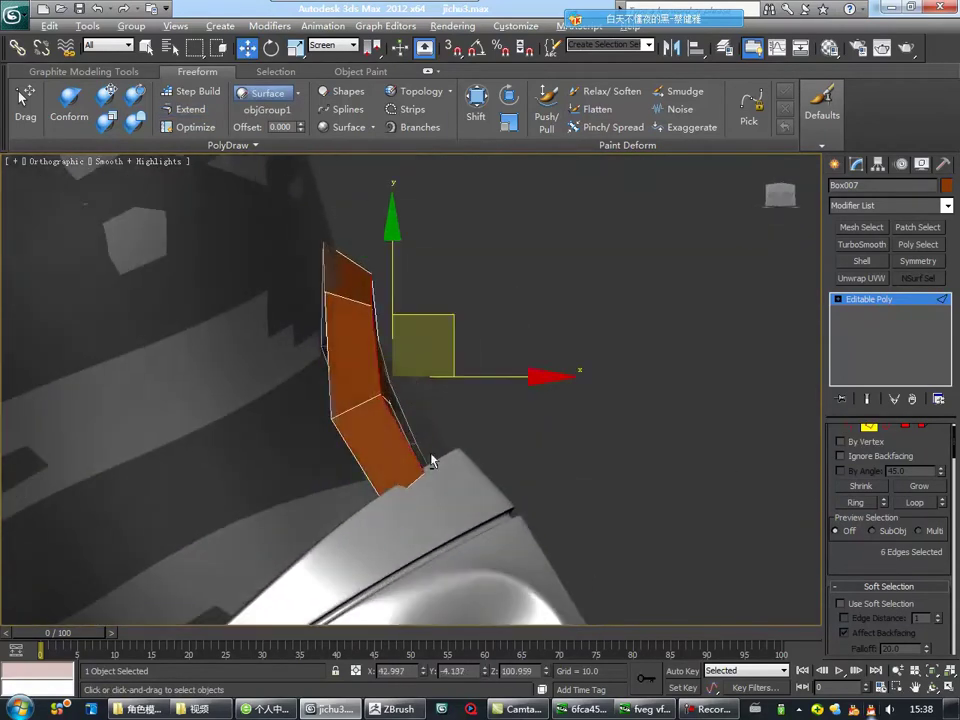
middle_click_drag(449, 315, 420, 400, "alt")
key("F3")
key("F3")
left_click_drag(420, 400, 510, 522)
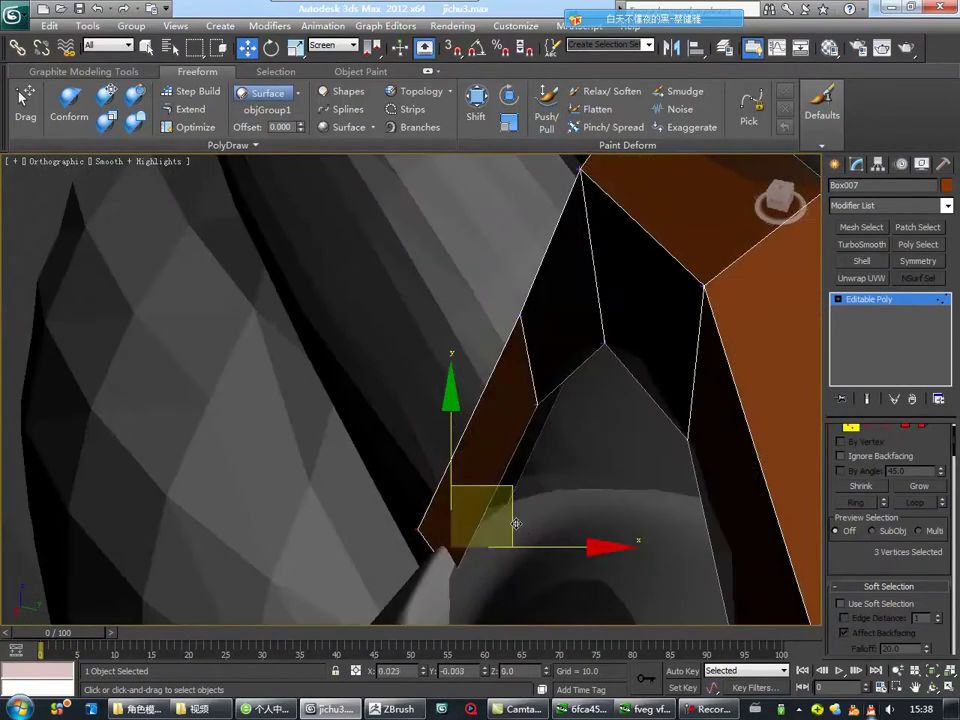
scroll(545, 537, "down", 3)
middle_click_drag(545, 537, 562, 442, "alt")
scroll(562, 442, "down", 3)
scroll(562, 442, "up", 3)
middle_click_drag(454, 418, 529, 443, "alt")
Switch between edge and vertex modes and pick vertices on the arch.
key("2")
scroll(452, 349, "up", 2)
middle_click_drag(516, 372, 456, 418, "alt")
middle_click_drag(506, 381, 645, 400, "alt")
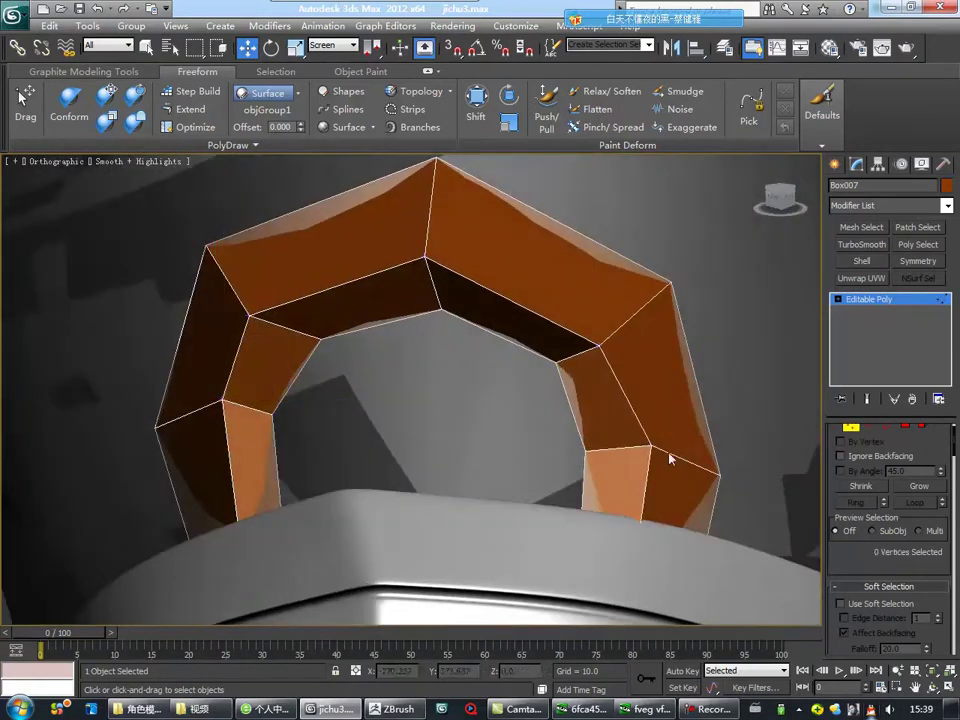
key("1")
scroll(608, 411, "down", 3)
scroll(520, 345, "up", 3)
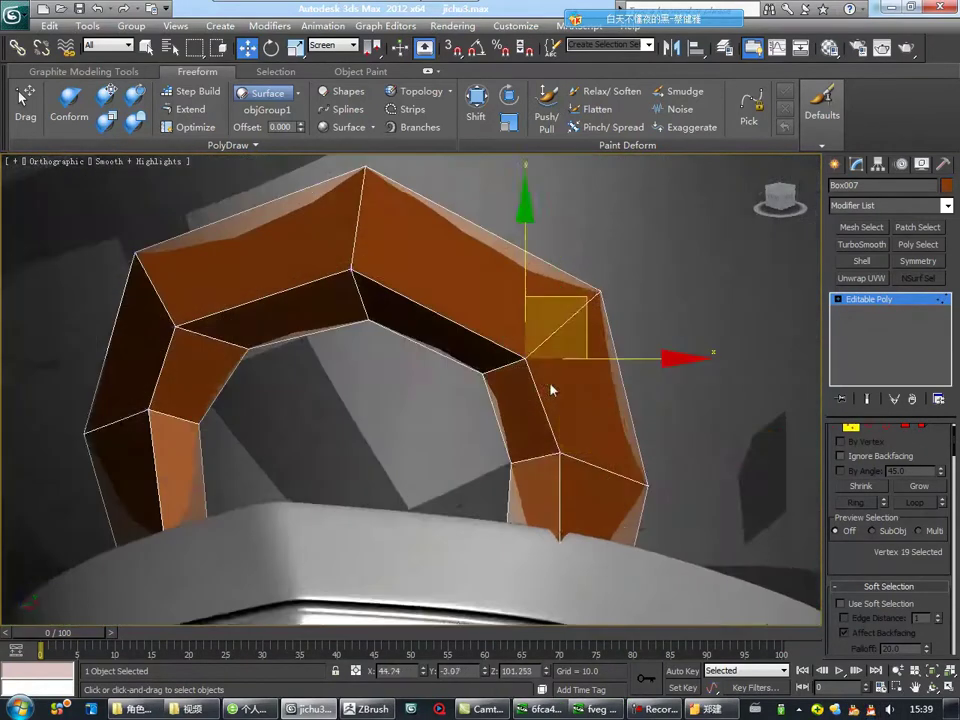
middle_click_drag(520, 345, 510, 330, "alt")
scroll(425, 405, "down", 3)
scroll(425, 405, "up", 3)
left_click(381, 381)
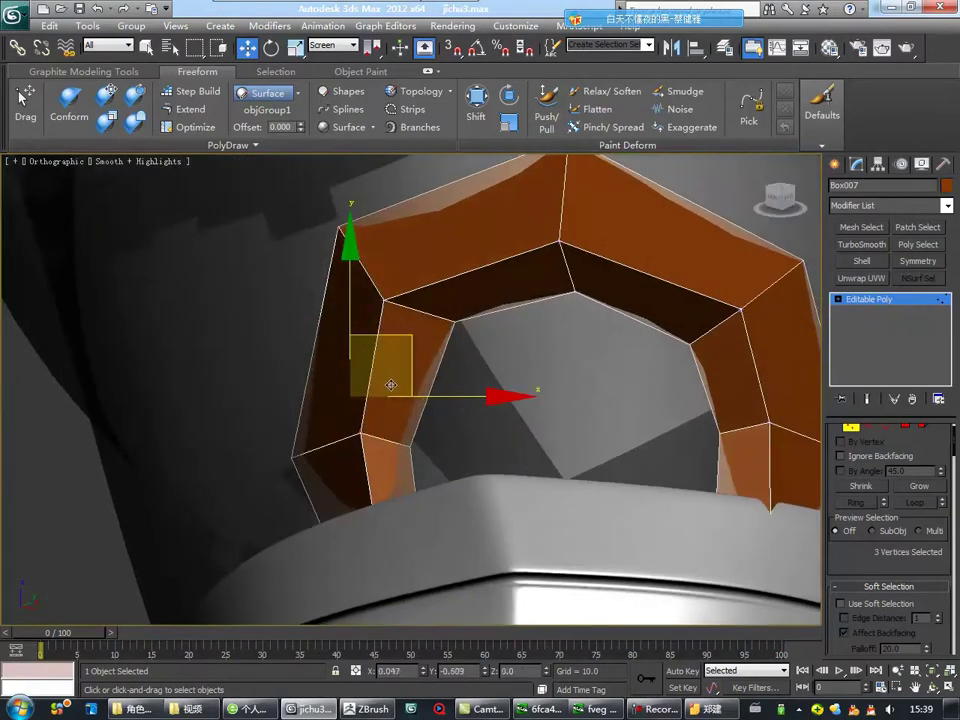
scroll(369, 428, "down", 3)
left_click(418, 480)
scroll(418, 480, "down", 3)
mouse_move(418, 480)
middle_mouse_down("alt")
mouse_move(400, 460)
mouse_move(372, 454)
middle_mouse_up("alt")
scroll(396, 454, "up", 3)
Select the arch's top edge, convert it to vertices and rotate them into place.
left_click(386, 317)
mouse_move(386, 317)
middle_mouse_down("alt")
mouse_move(454, 317)
mouse_move(461, 298)
mouse_move(326, 421)
mouse_move(300, 345)
mouse_move(339, 361)
mouse_move(370, 480)
middle_mouse_up("alt")
right_click(454, 317)
key("1")
key("1")
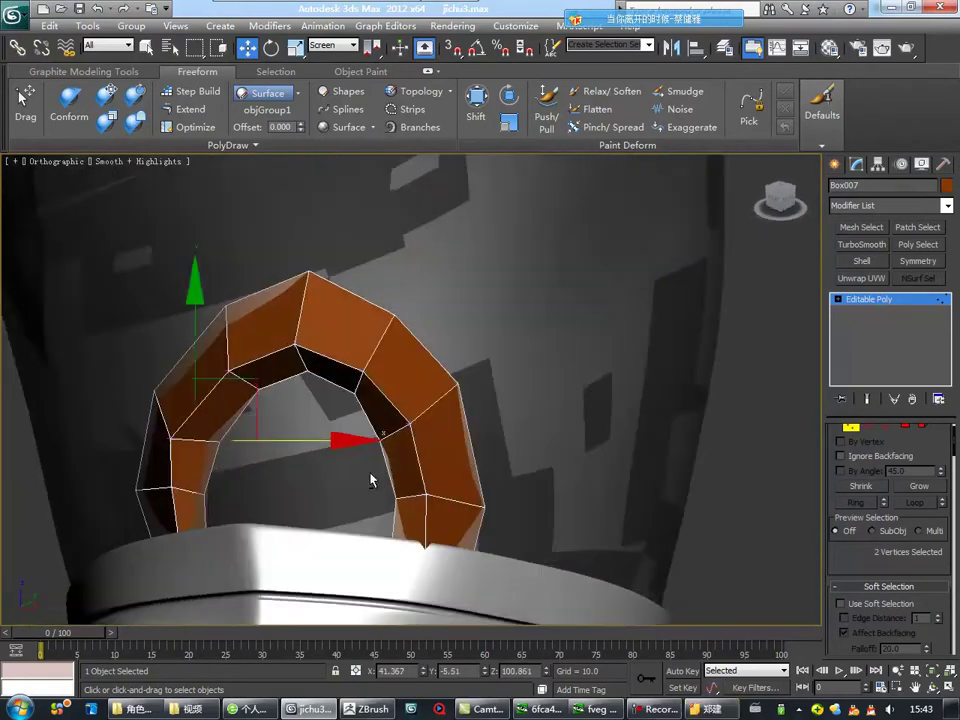
key("e")
mouse_move(540, 422)
middle_mouse_down("alt")
mouse_move(539, 343)
mouse_move(404, 433)
middle_mouse_up("alt")
Box-select arch vertices and move them onto the sculpted ornament.
key("w")
middle_click_drag(429, 371, 347, 381, "alt")
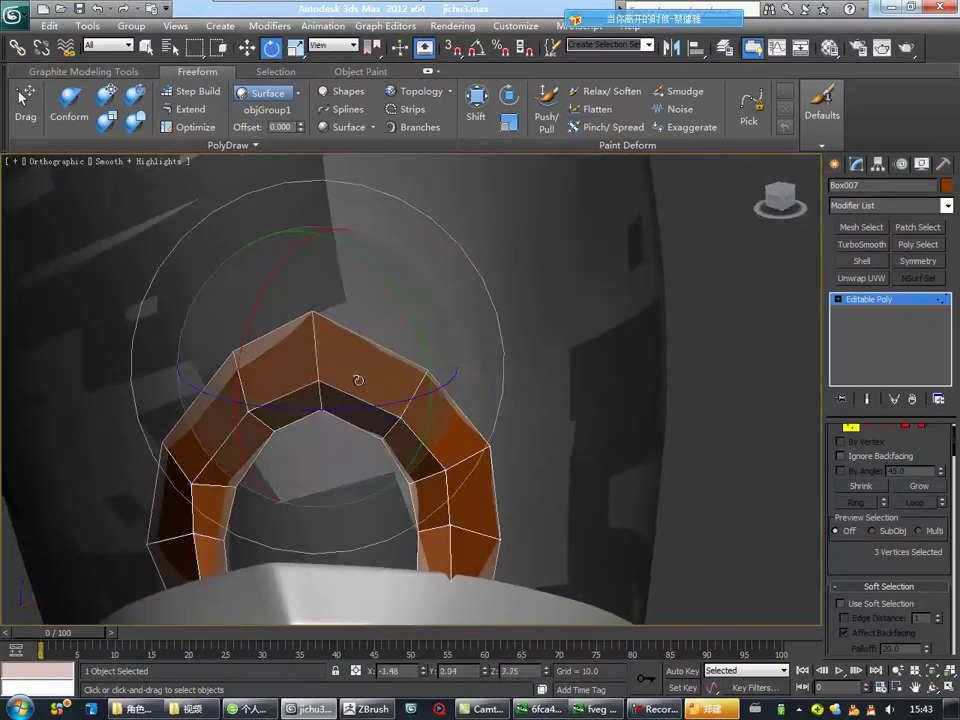
left_click_drag(279, 438, 202, 326)
key("w")
mouse_move(394, 278)
middle_mouse_down("alt")
mouse_move(439, 392)
mouse_move(246, 461)
middle_mouse_up("alt")
scroll(246, 461, "down", 5)
Inspect the widened arch band in wireframe and shaded views, switching between edges and vertices.
key("3")
scroll(418, 470, "up", 8)
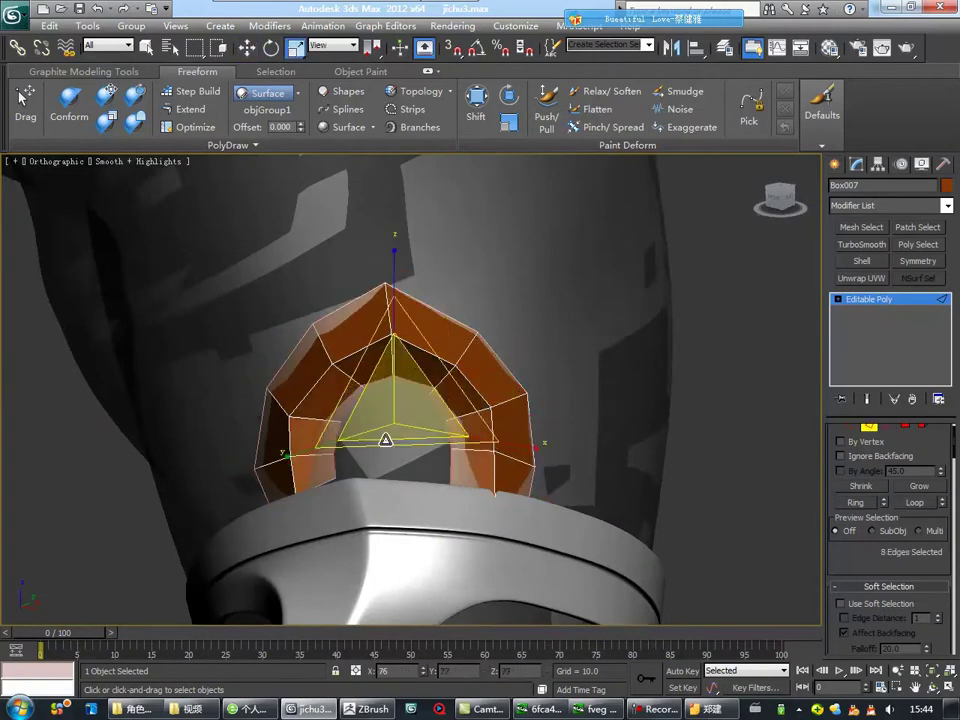
key("w")
key("F3")
key("F3")
key("2")
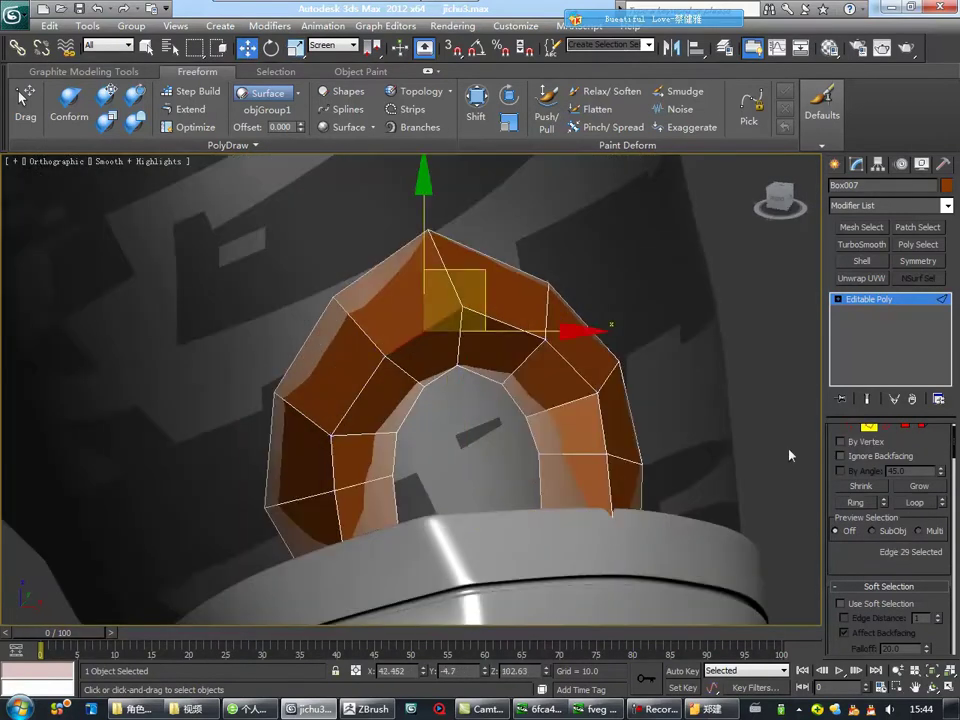
middle_click_drag(426, 394, 518, 488, "alt")
key("F3")
key("1")
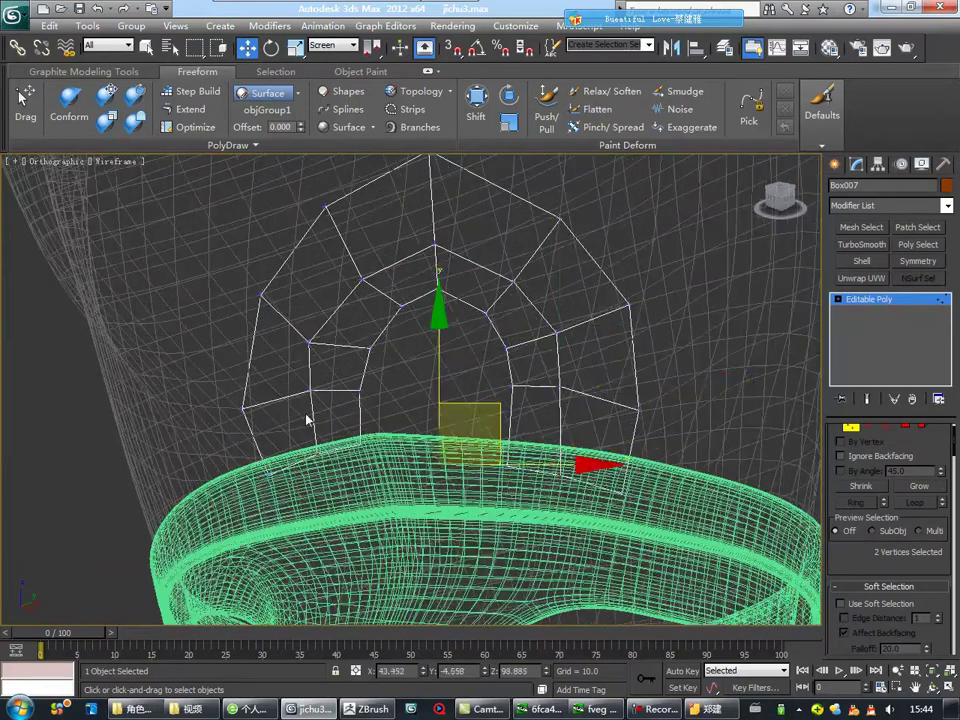
key("F3")
Select edges across the arch and Connect them with new edges.
key("2")
scroll(810, 457, "up", 3)
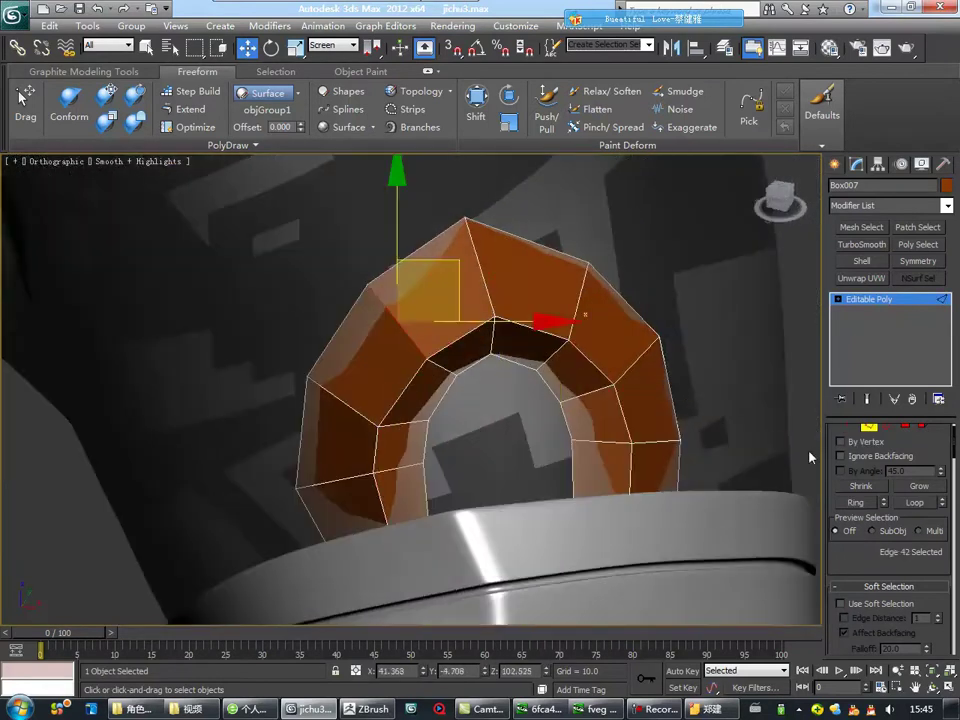
middle_click_drag(619, 455, 398, 328, "alt")
right_click(362, 368)
left_click(355, 363, "alt")
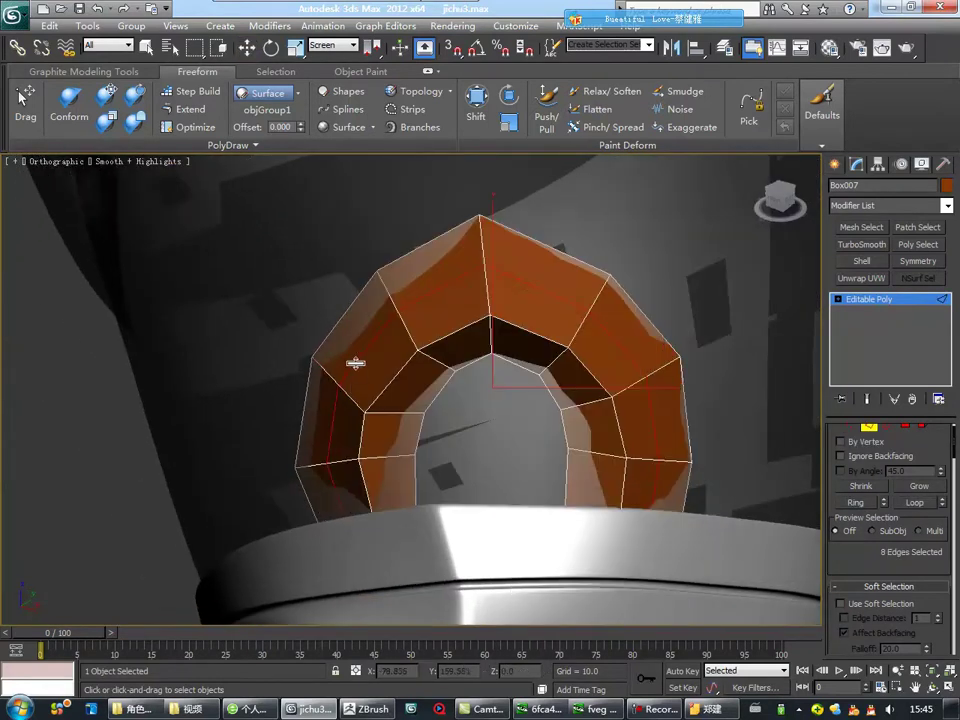
right_click(385, 395)
left_click(360, 440)
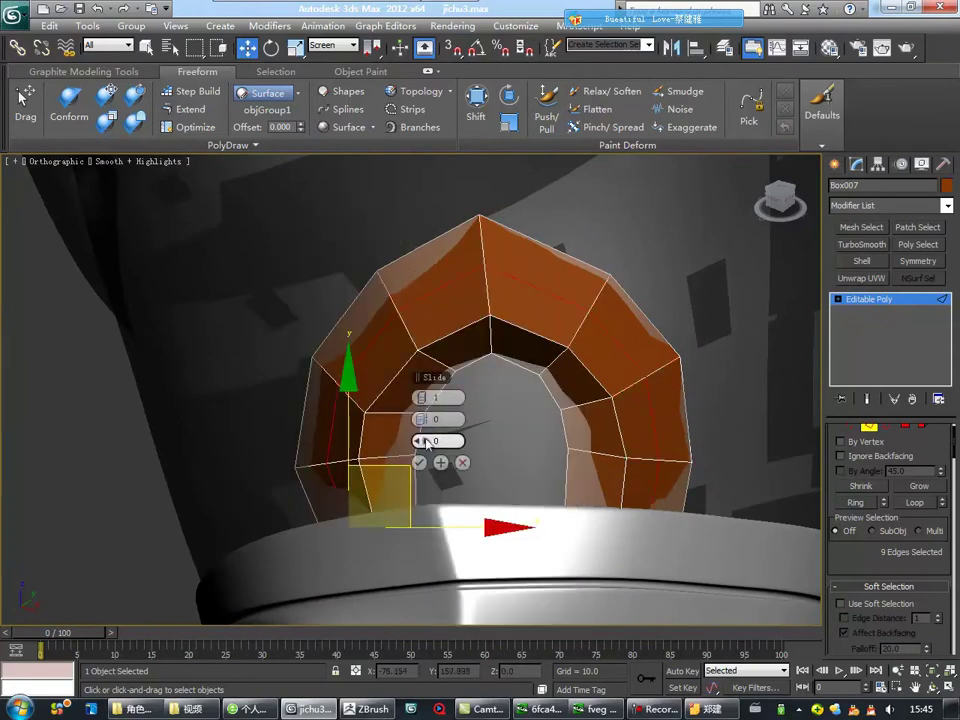
left_click(419, 462)
Chamfer the new edges into doubled loops.
right_click(494, 421)
left_click(370, 362)
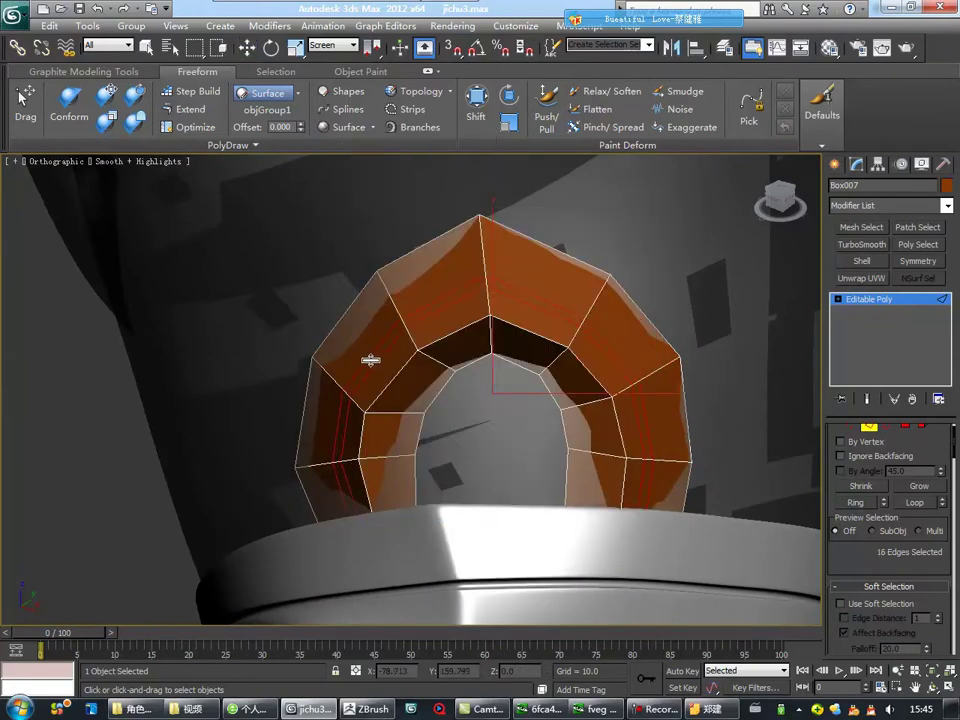
mouse_move(372, 368)
middle_mouse_down("alt")
mouse_move(497, 323)
mouse_move(476, 420)
middle_mouse_up("alt")
right_click(540, 318)
left_click(467, 396)
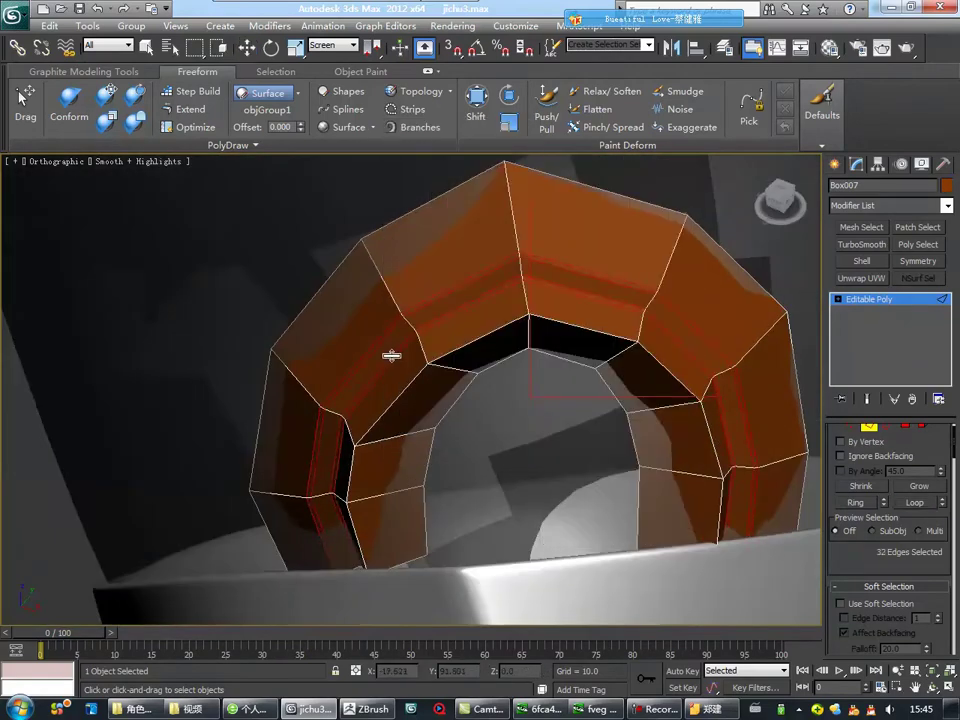
scroll(416, 290, "up", 5)
scroll(416, 290, "down", 5)
mouse_move(416, 290)
middle_mouse_down("alt")
mouse_move(456, 349)
mouse_move(375, 289)
mouse_move(540, 280)
middle_mouse_up("alt")
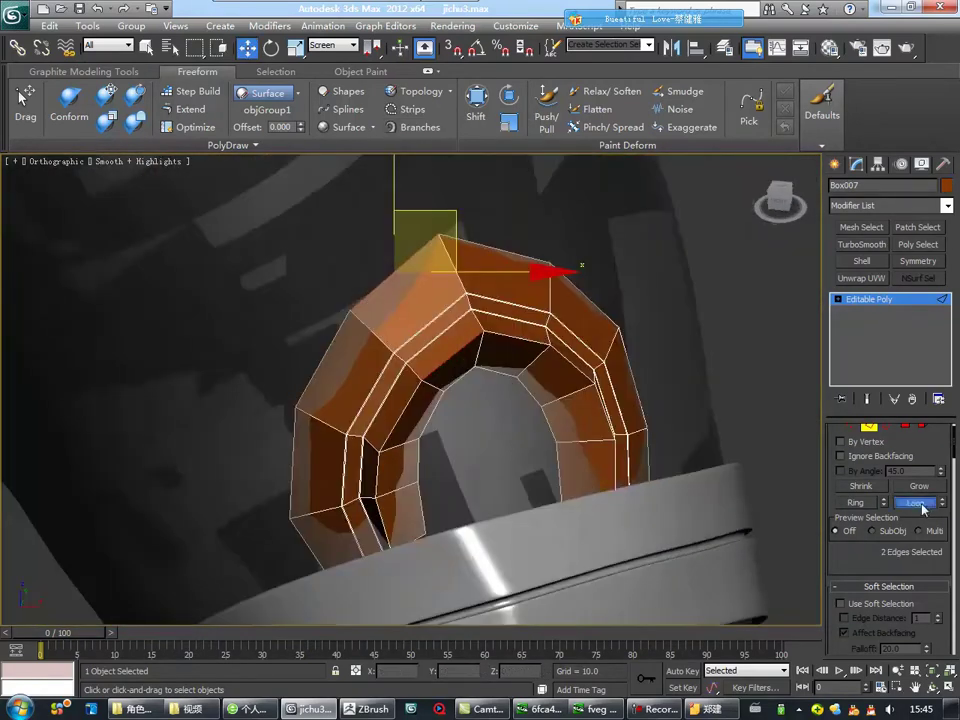
Select the arch's border loops and chamfer them into doubled edge loops.
right_click(503, 382)
left_click(497, 474)
middle_click_drag(497, 474, 403, 450, "alt")
key("F3")
mouse_move(651, 471)
middle_mouse_down("alt")
mouse_move(557, 467)
mouse_move(613, 454)
middle_mouse_up("alt")
key("F3")
scroll(579, 376, "up", 5)
right_click(579, 376)
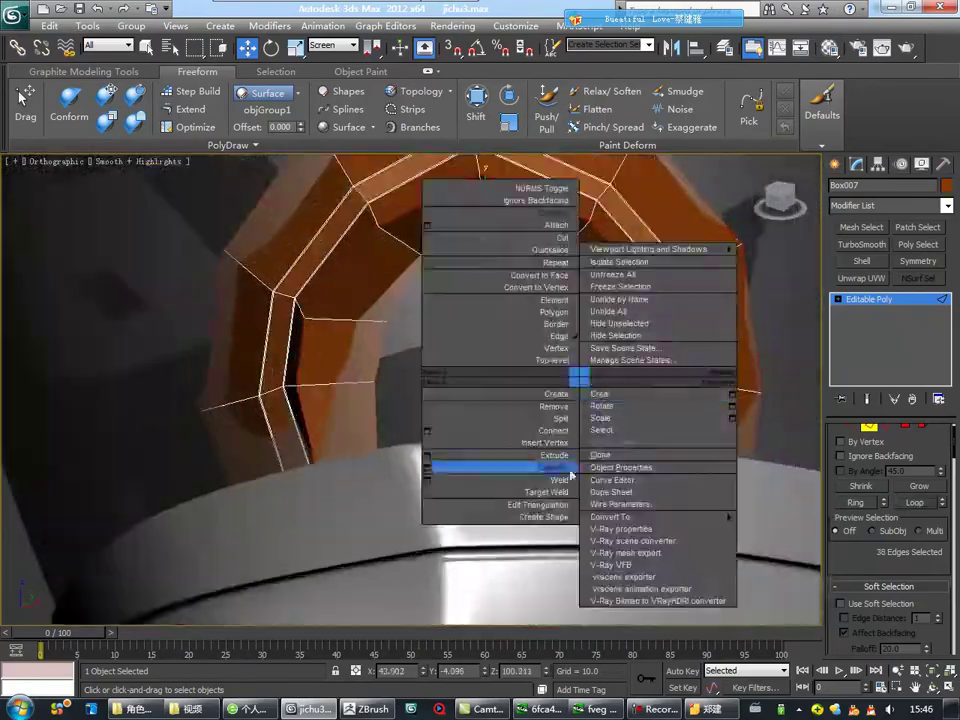
left_click(572, 474)
Check the new rim loops on the arch in wireframe and shaded views.
key("F3")
scroll(399, 413, "up", 5)
key("F3")
scroll(370, 420, "down", 5)
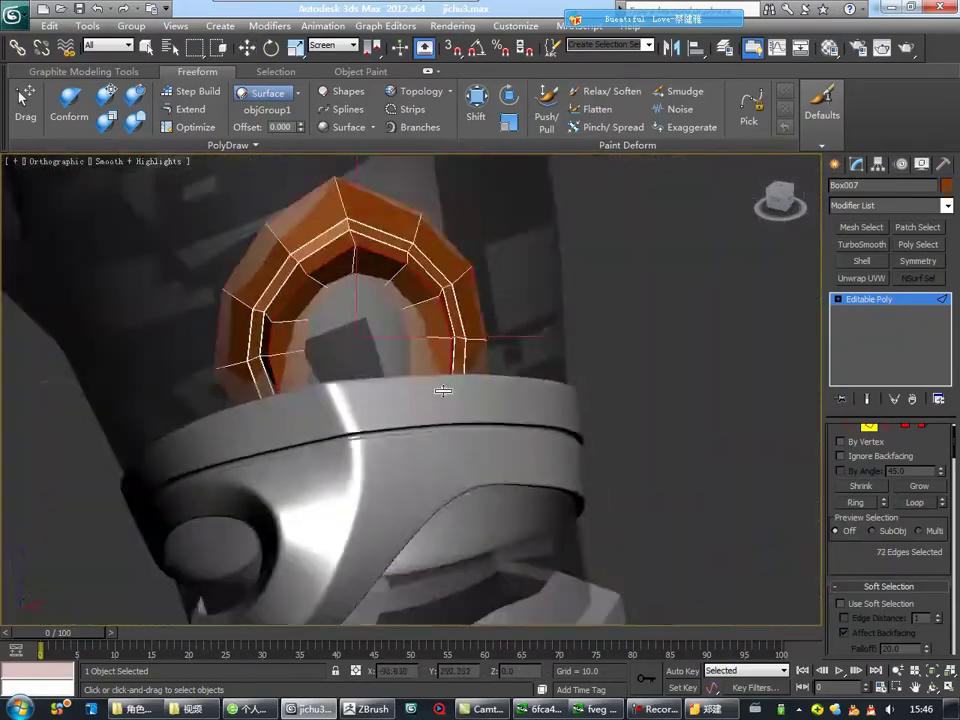
mouse_move(370, 420)
middle_mouse_down("alt")
mouse_move(405, 387)
mouse_move(465, 430)
mouse_move(474, 452)
middle_mouse_up("alt")
key("w")
key("F3")
key("F3")
Add TurboSmooth to the arch with 3 iterations and show edged faces.
mouse_move(516, 416)
middle_mouse_down("alt")
mouse_move(533, 336)
mouse_move(600, 300)
middle_mouse_up("alt")
left_click(862, 245)
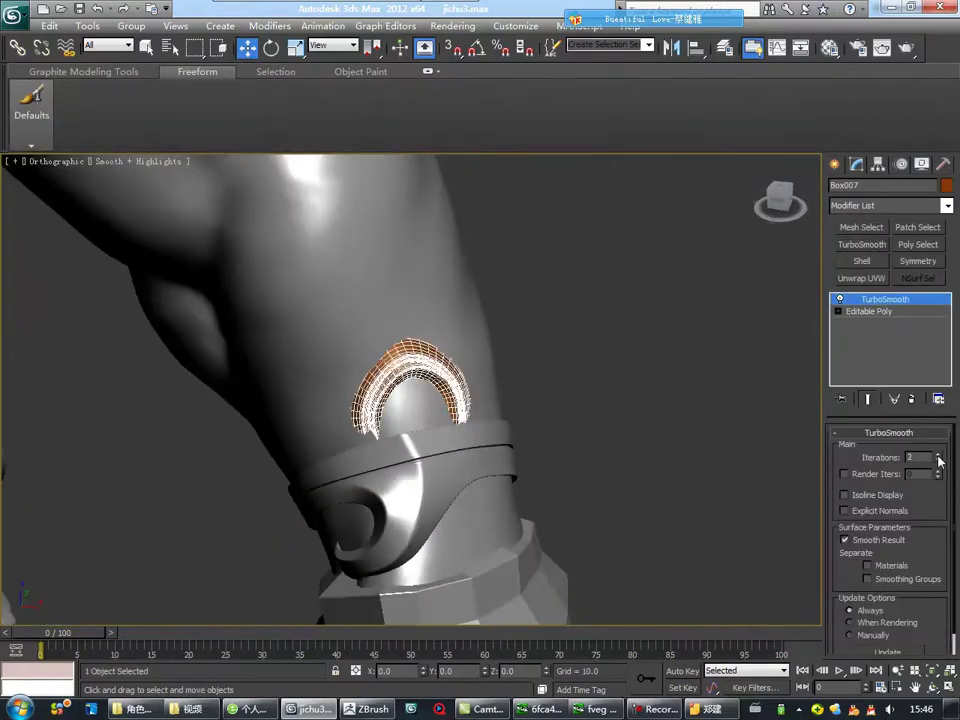
left_click(938, 455)
key("F4")
Open the Material Editor and orbit to a front view of the arch.
key("m")
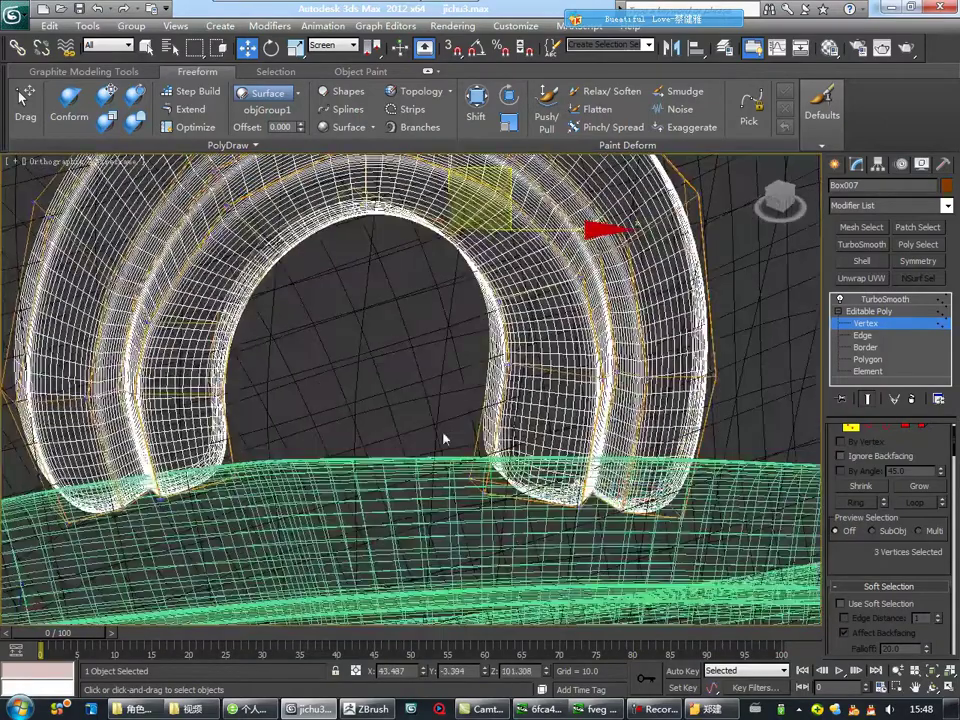
middle_click_drag(516, 366, 441, 405, "alt")
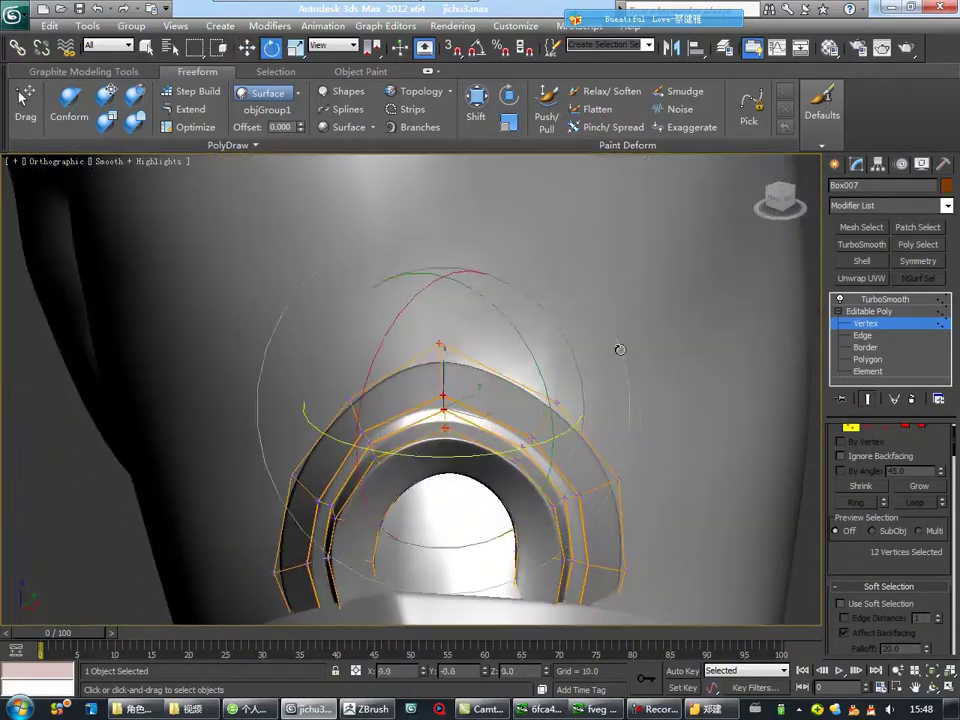
scroll(467, 392, "up", 2)
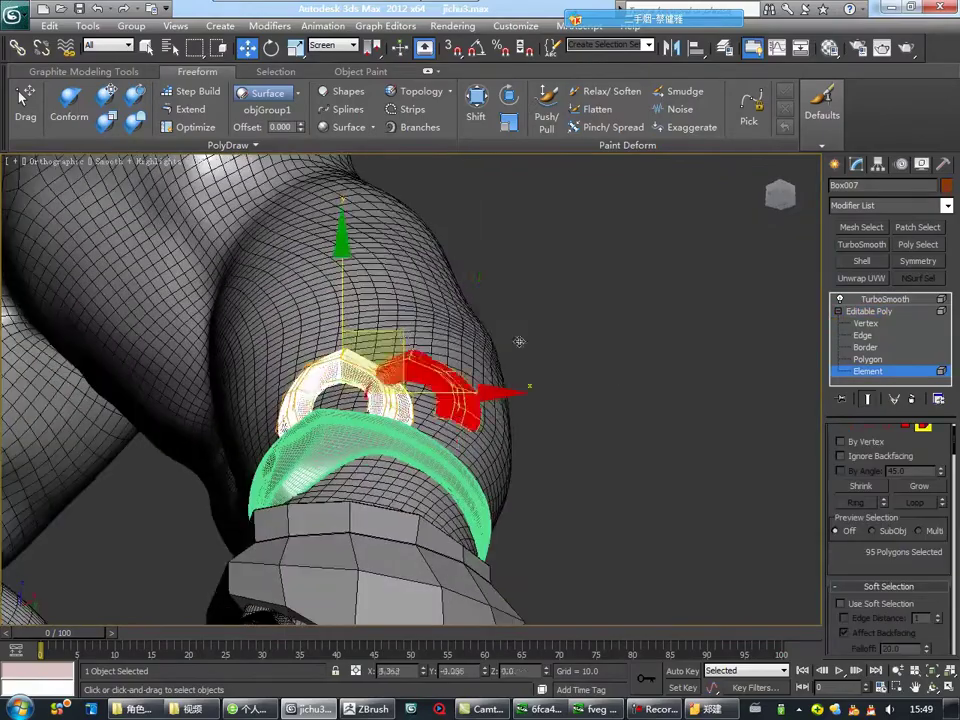
Confirm the arch clone as a new element of Box007 and inspect it.
left_click(514, 374)
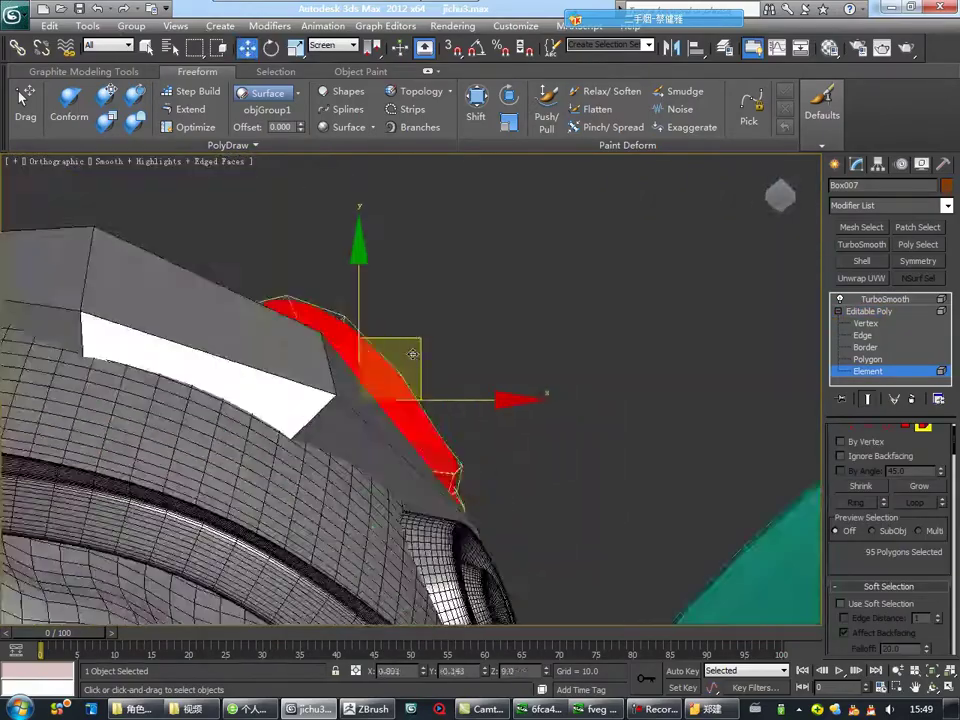
middle_click_drag(413, 354, 325, 493, "alt")
mouse_move(528, 452)
middle_mouse_down("alt")
mouse_move(435, 454)
mouse_move(430, 437)
mouse_move(371, 420)
mouse_move(454, 401)
mouse_move(542, 422)
mouse_move(529, 388)
mouse_move(420, 420)
mouse_move(294, 440)
mouse_move(467, 281)
mouse_move(403, 392)
mouse_move(423, 446)
middle_mouse_up("alt")
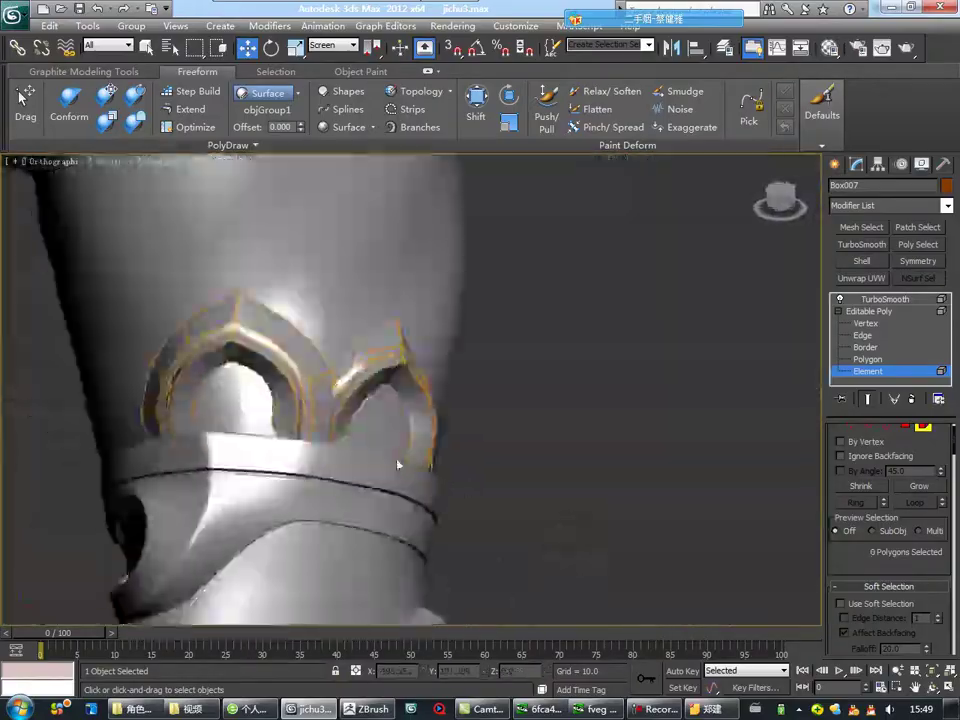
scroll(398, 464, "up", 5)
Refine the cloned arch's border vertices so it sits smoothly above the forearm ring.
key("1")
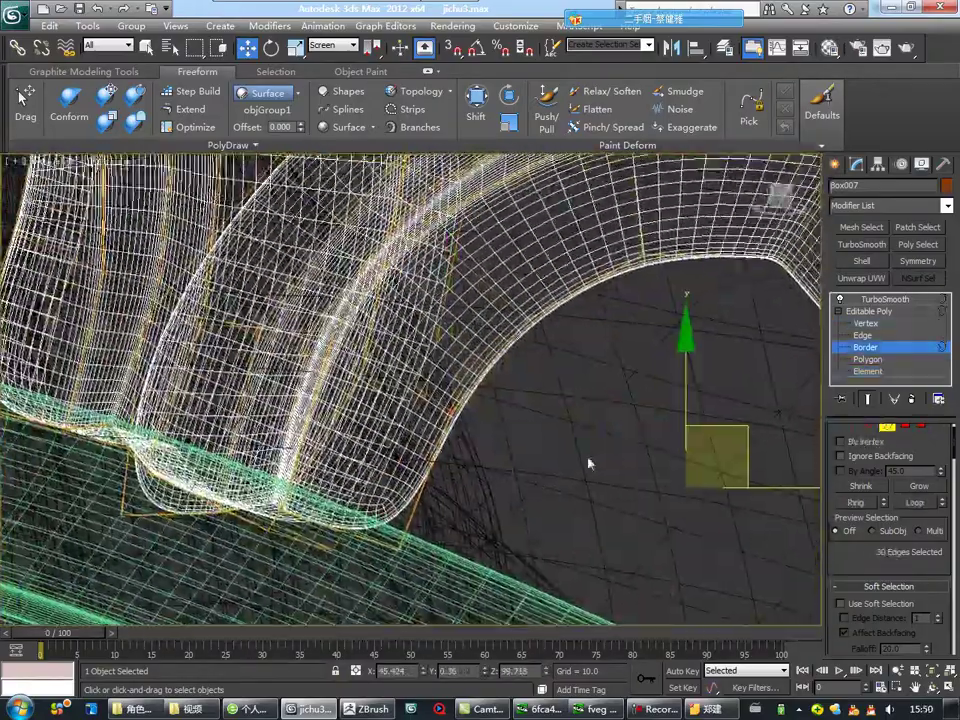
mouse_move(589, 463)
middle_mouse_down("alt")
mouse_move(424, 443)
mouse_move(400, 430)
middle_mouse_up("alt")
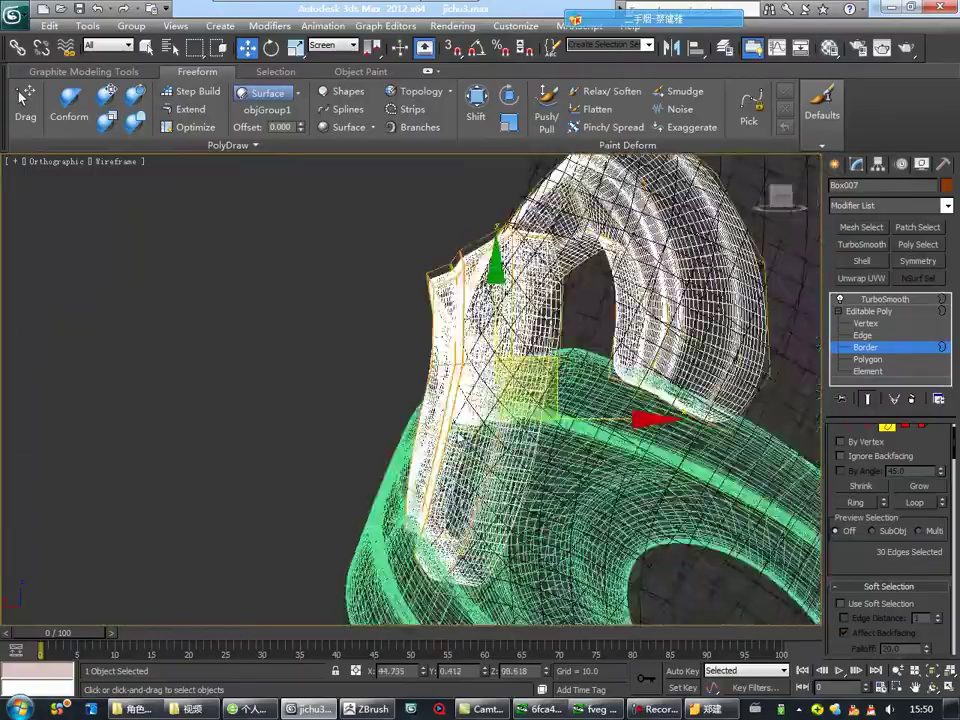
scroll(435, 440, "up", 5)
key("1")
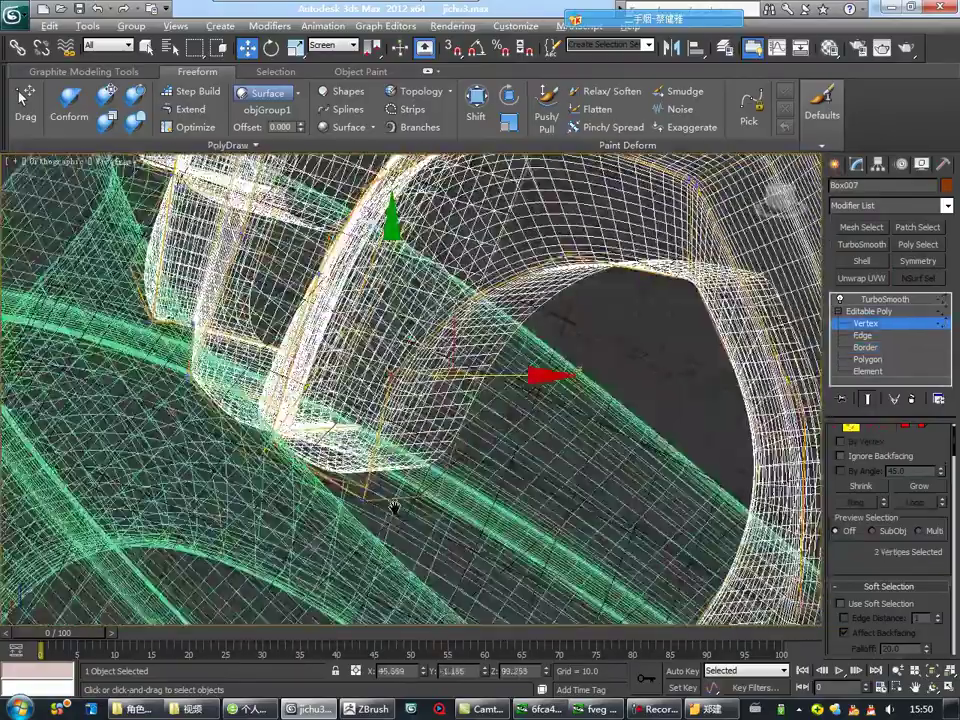
key("F3")
mouse_move(402, 499)
middle_mouse_down("alt")
mouse_move(499, 489)
mouse_move(360, 392)
middle_mouse_up("alt")
scroll(360, 392, "down", 3)
key("F3")
scroll(465, 457, "up", 3)
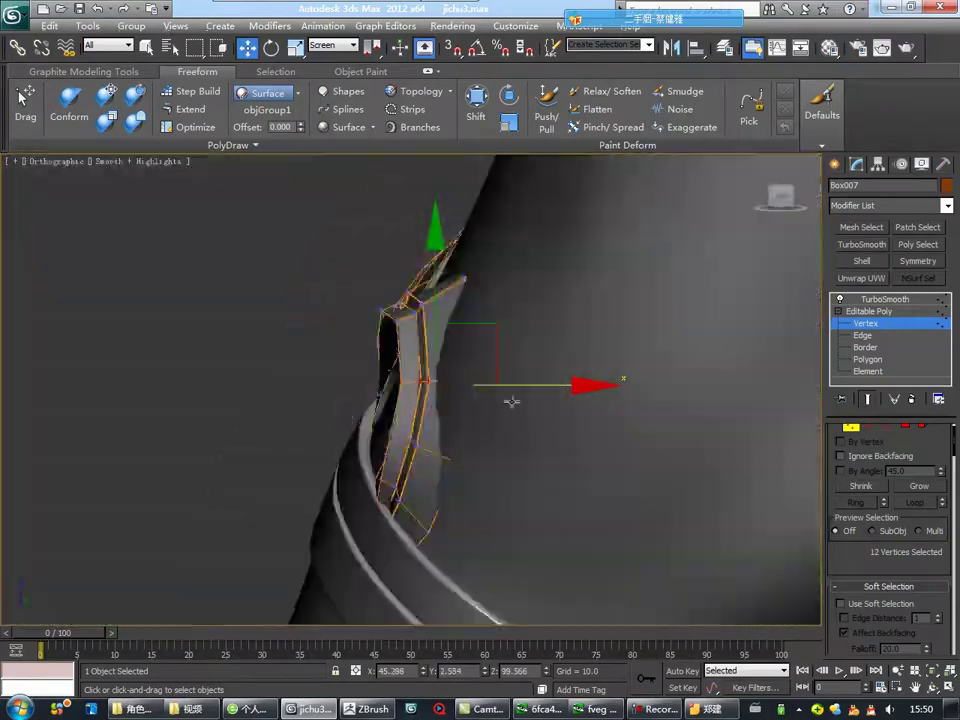
left_click_drag(313, 383, 393, 446)
mouse_move(465, 450)
middle_mouse_down("alt")
mouse_move(383, 497)
mouse_move(391, 488)
middle_mouse_up("alt")
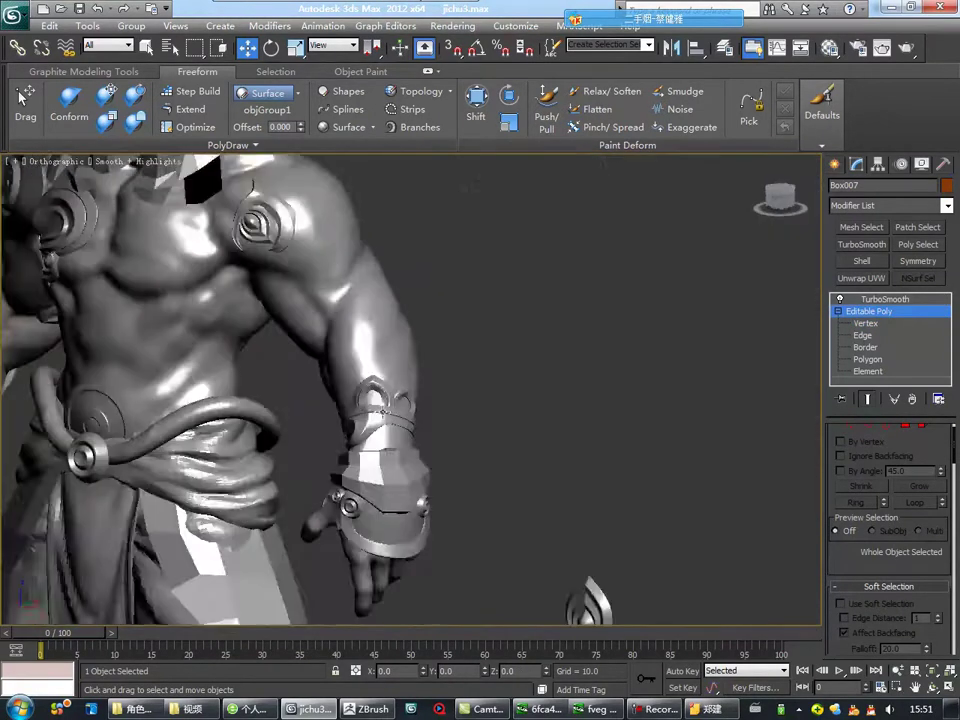
Clone a third arch element, tilting and moving it above and between the first two.
scroll(313, 408, "up", 5)
left_click(860, 371)
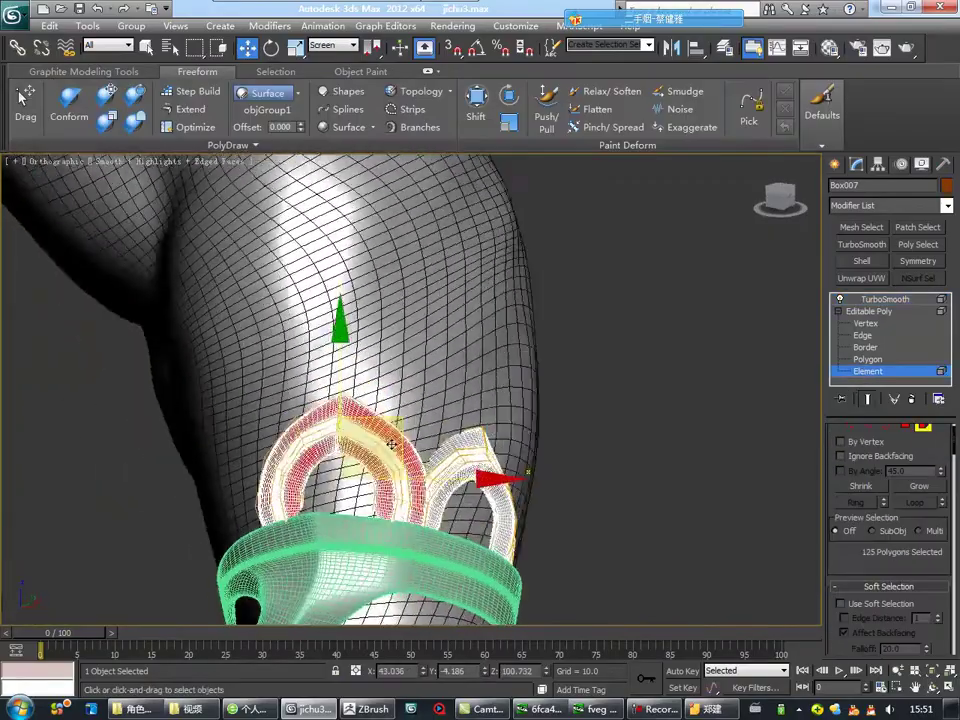
left_click_drag(343, 460, 460, 396, "shift")
left_click(548, 368)
mouse_move(460, 396)
middle_mouse_down("alt")
mouse_move(450, 438)
mouse_move(410, 372)
mouse_move(555, 421)
mouse_move(410, 451)
mouse_move(405, 492)
middle_mouse_up("alt")
key("e")
key("w")
key("e")
key("w")
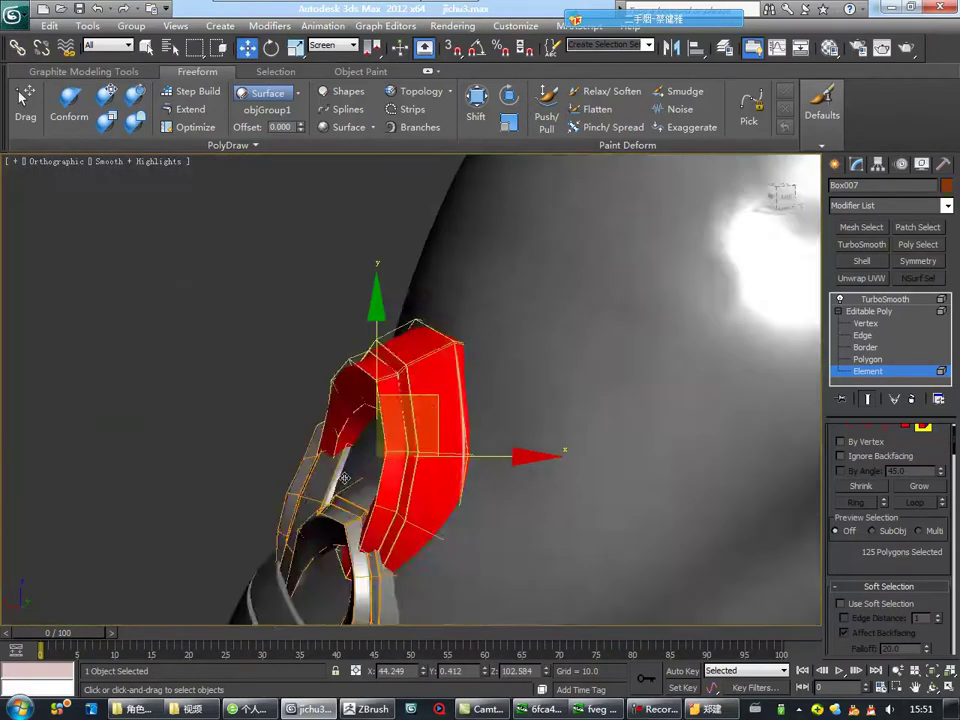
key("w")
scroll(405, 492, "up", 5)
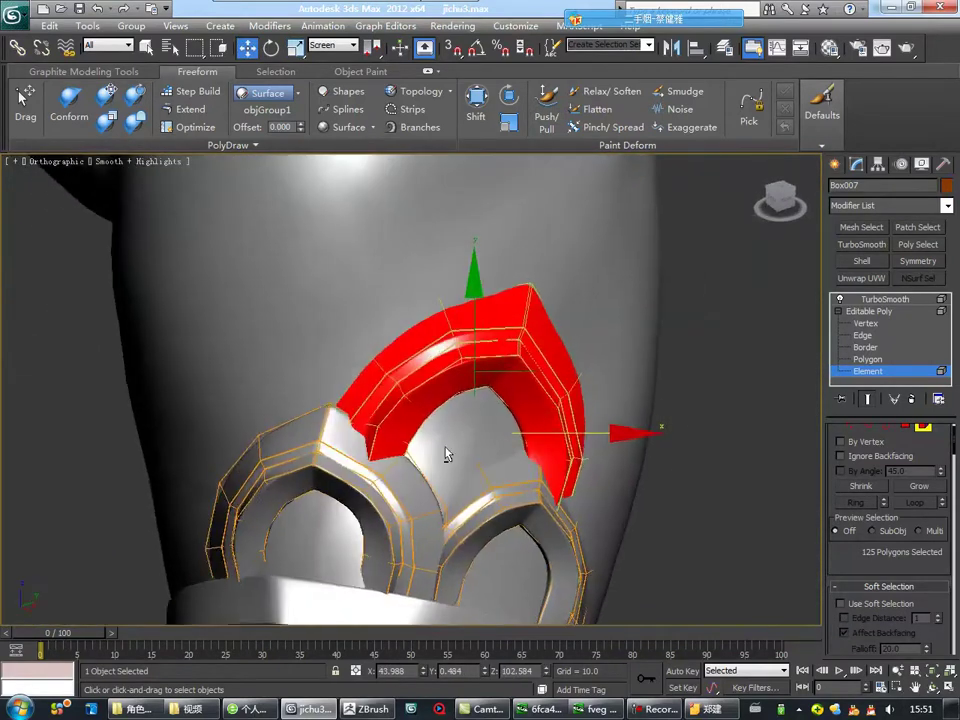
Select the new arch element with edged faces shown and switch to its vertices.
key("5")
scroll(446, 454, "down", 5)
scroll(491, 493, "down", 4)
scroll(452, 474, "up", 10)
key("F4")
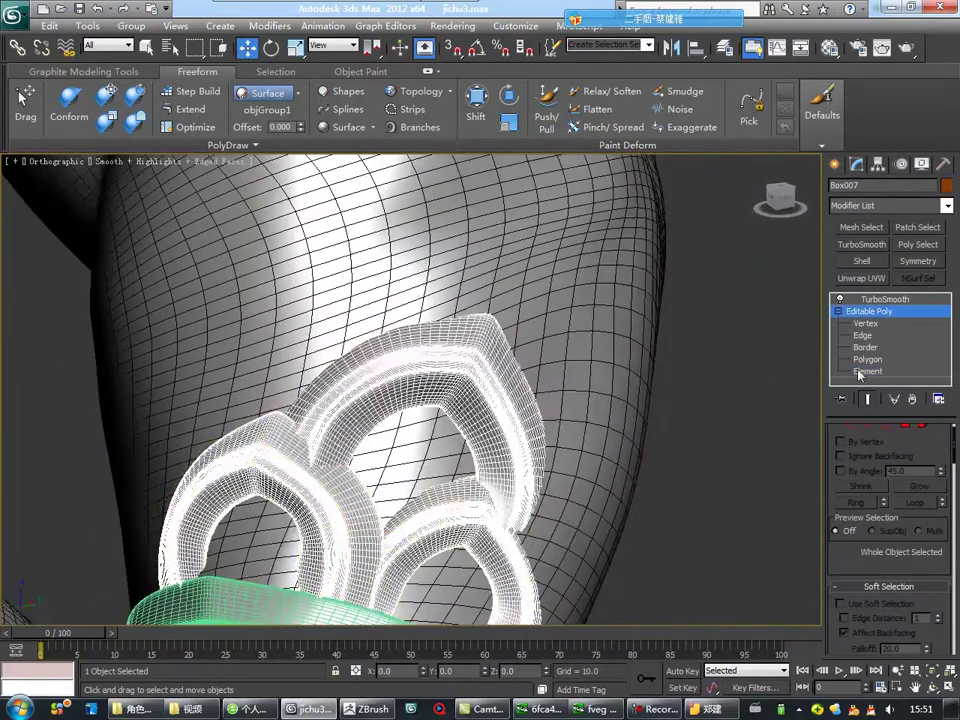
left_click(866, 371)
middle_click_drag(454, 386, 463, 409, "alt")
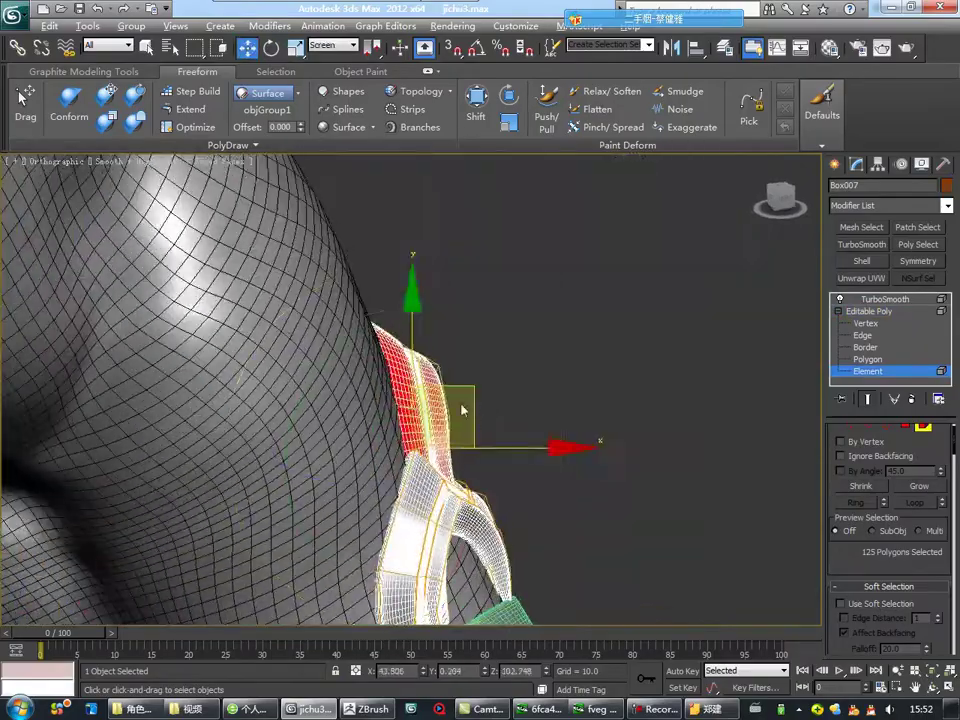
key("1")
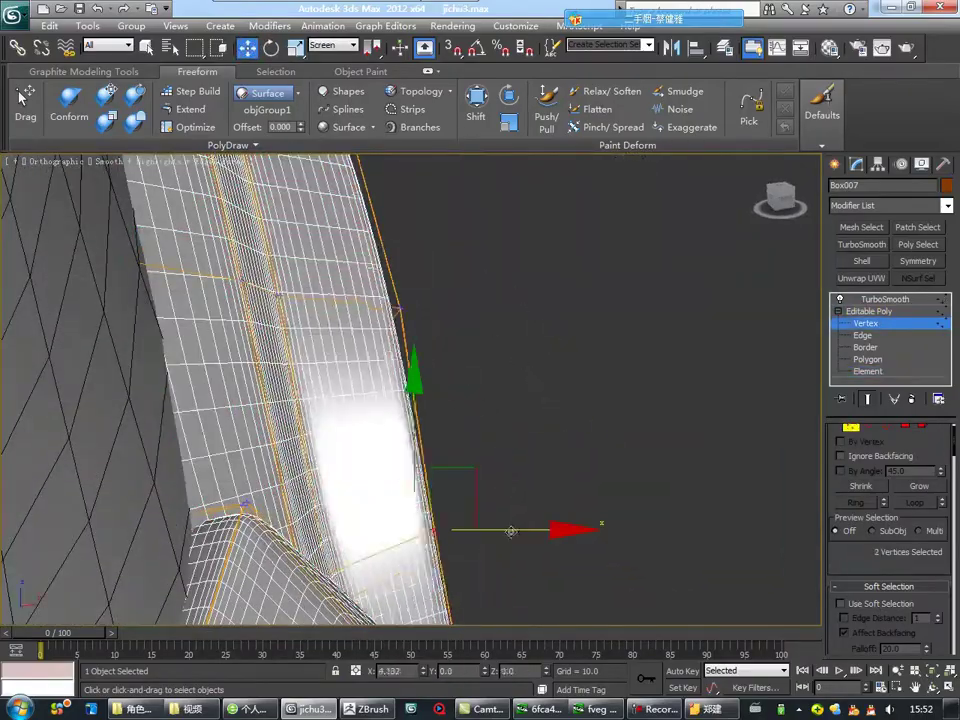
scroll(383, 457, "down", 5)
scroll(383, 457, "up", 5)
scroll(383, 457, "down", 3)
key("F3")
scroll(383, 457, "up", 2)
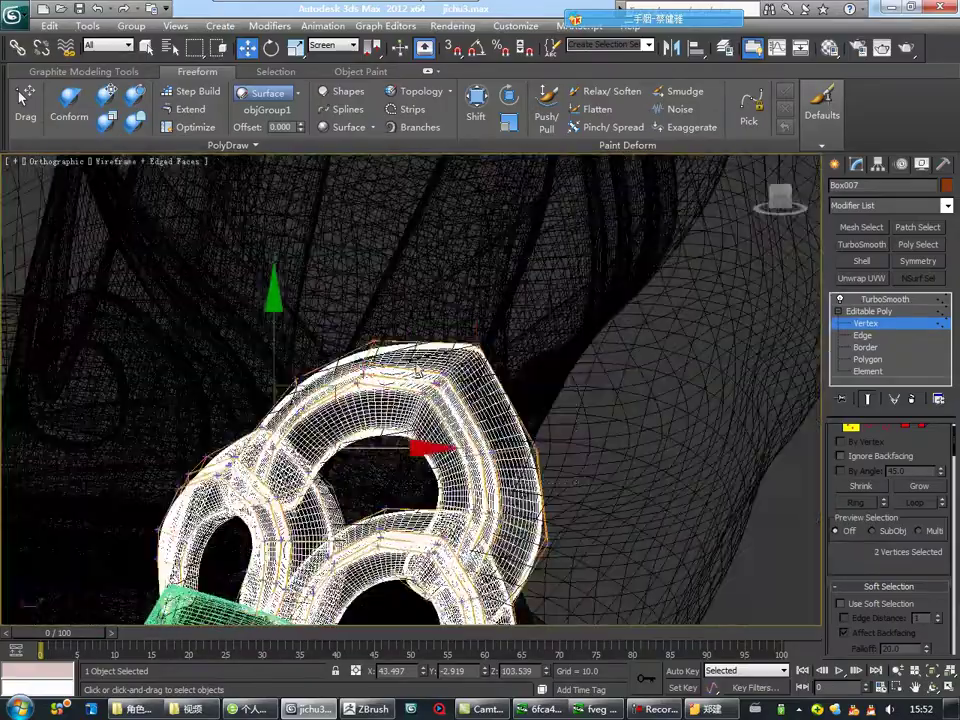
Box-select the new arch's vertices, narrowing to a smaller group.
left_click_drag(390, 280, 388, 276)
key("F3")
middle_click_drag(388, 276, 568, 429, "alt")
scroll(568, 429, "down", 2)
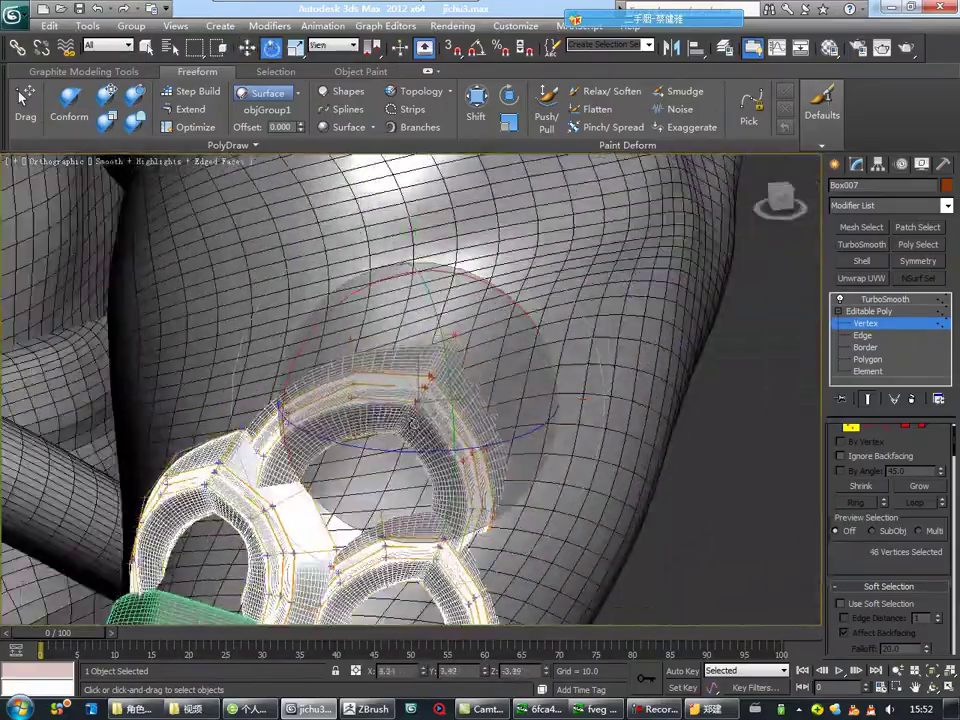
scroll(516, 467, "up", 3)
key("F3")
middle_click_drag(516, 467, 343, 450, "alt")
left_click_drag(237, 263, 279, 288)
Move the selected vertices to fit the arm and return to object level.
middle_click_drag(279, 288, 375, 450, "alt")
key("F3")
middle_click_drag(321, 402, 225, 388, "alt")
scroll(225, 388, "down", 3)
key("1")
scroll(381, 449, "down", 2)
key("F4")
scroll(381, 449, "up", 2)
scroll(381, 449, "down", 5)
Switch to the perspective view and bring up the Material Editor.
key("p")
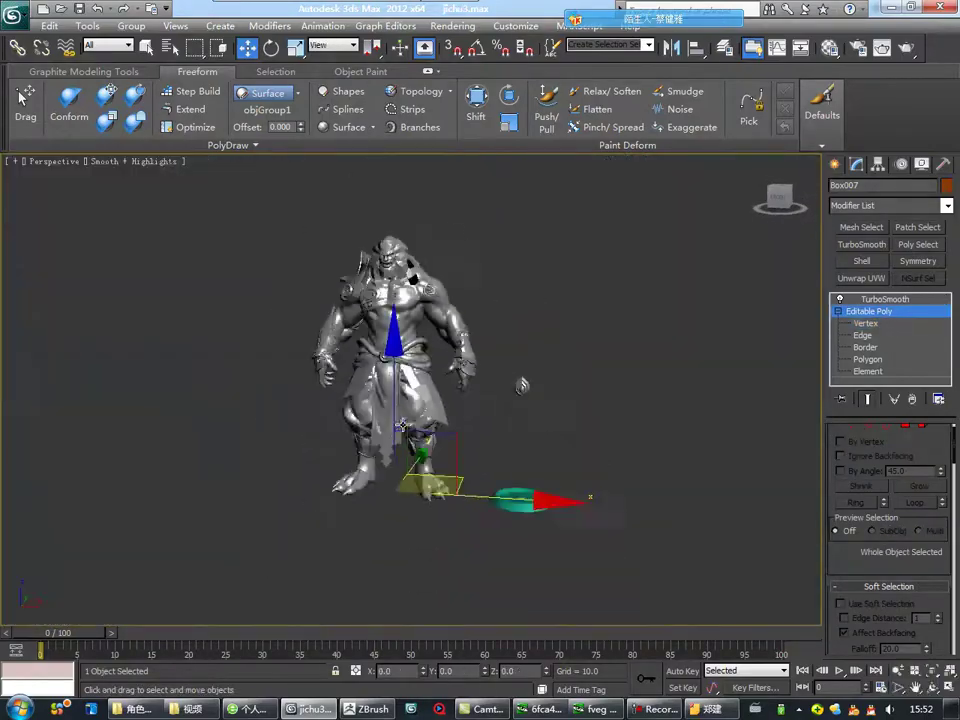
scroll(411, 426, "up", 2)
scroll(411, 426, "up", 1)
key("F3")
scroll(411, 426, "up", 4)
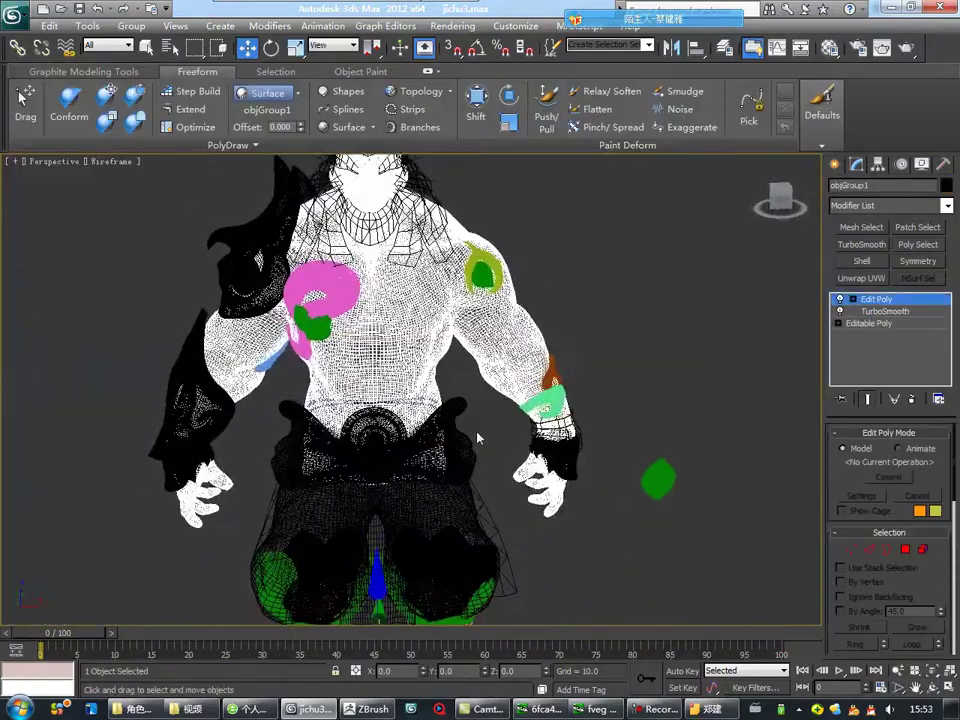
key("m")
key("F3")
Set the gold material's specular level to 126 and glossiness to 63.
left_click_drag(697, 455, 692, 466)
key("F3")
middle_click_drag(345, 387, 445, 293, "alt")
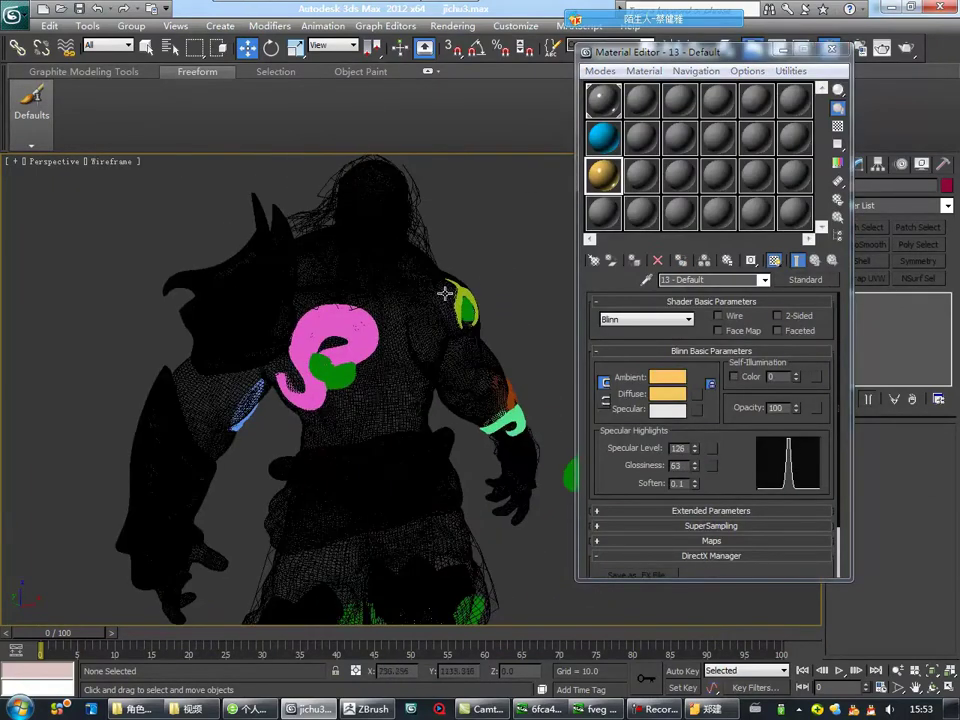
left_click_drag(153, 226, 489, 460)
key("F3")
mouse_move(489, 460)
middle_mouse_down("alt")
mouse_move(346, 433)
mouse_move(397, 484)
middle_mouse_up("alt")
key("F4")
scroll(346, 433, "up", 3)
scroll(346, 433, "down", 2)
key("F4")
Give the gold material a deeper orange-yellow diffuse colour (217, 172, 34).
left_click(356, 242)
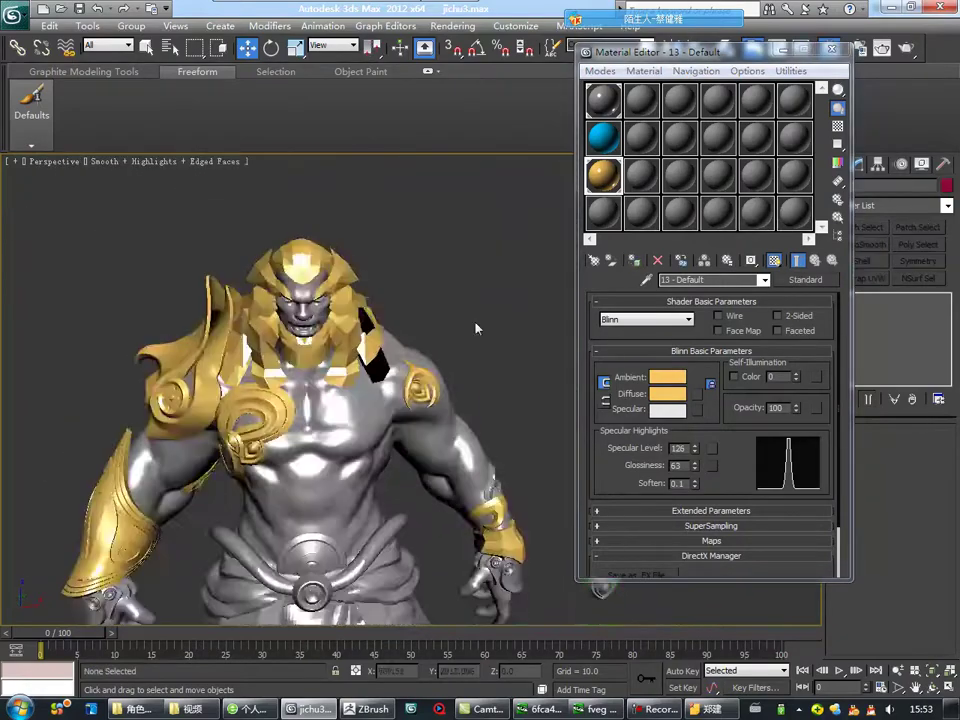
scroll(300, 400, "down", 4)
scroll(300, 400, "up", 5)
scroll(350, 400, "down", 1)
left_click(675, 396)
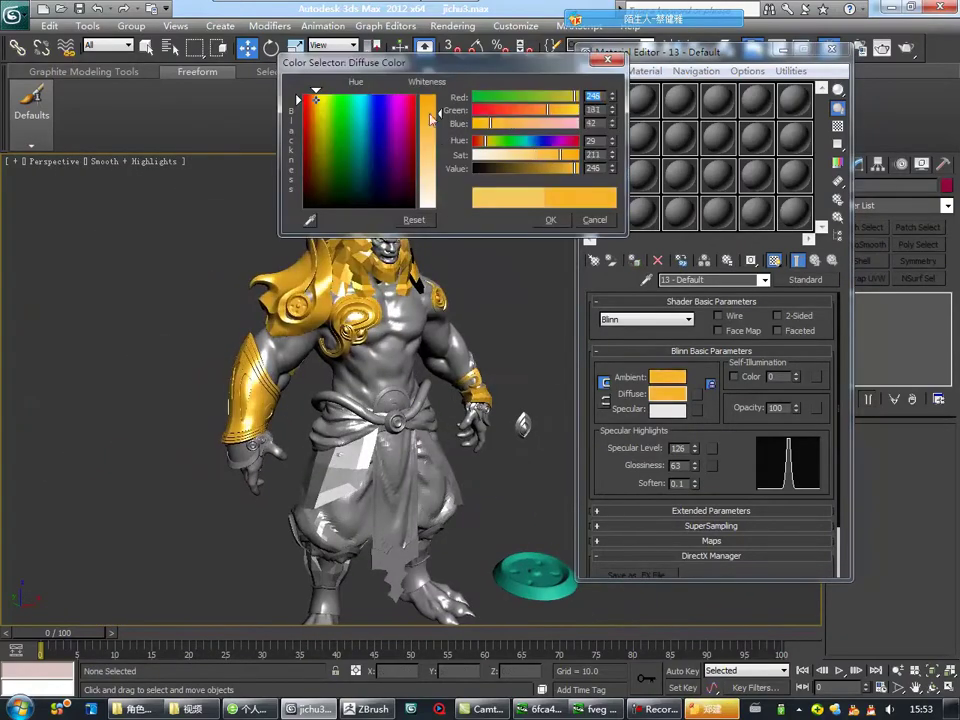
left_click(550, 219)
scroll(393, 305, "down", 4)
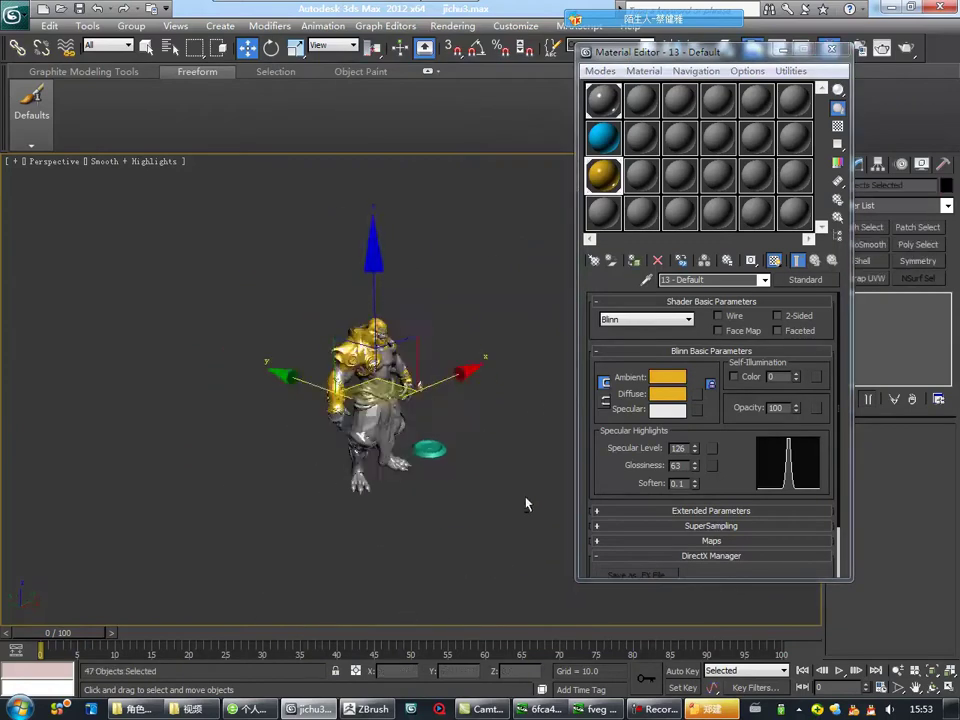
left_click(667, 393)
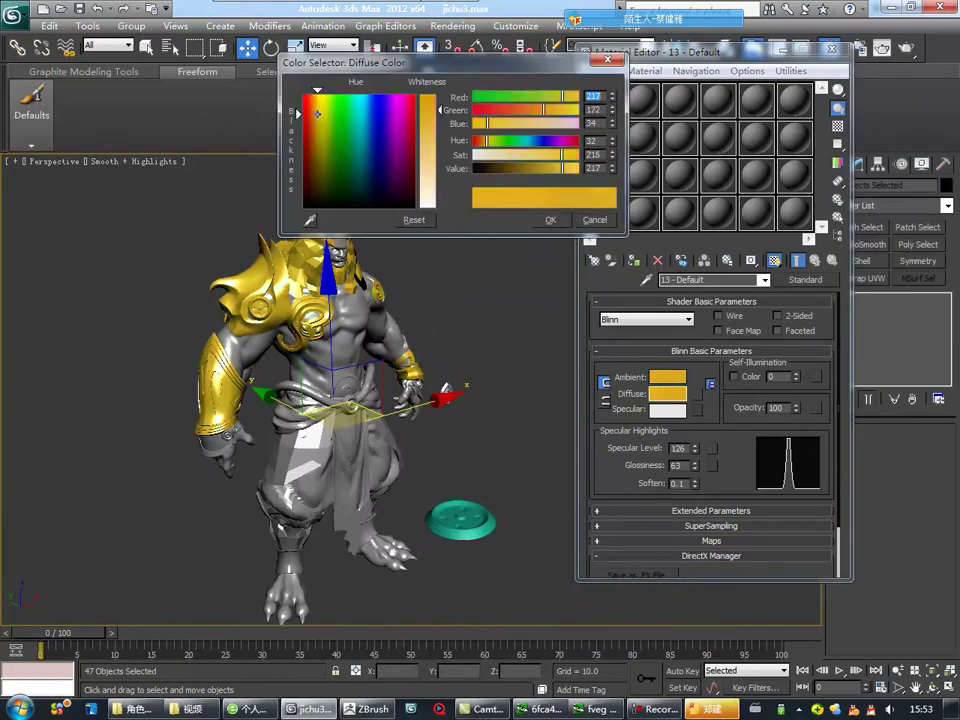
left_click(549, 220)
scroll(368, 365, "down", 3)
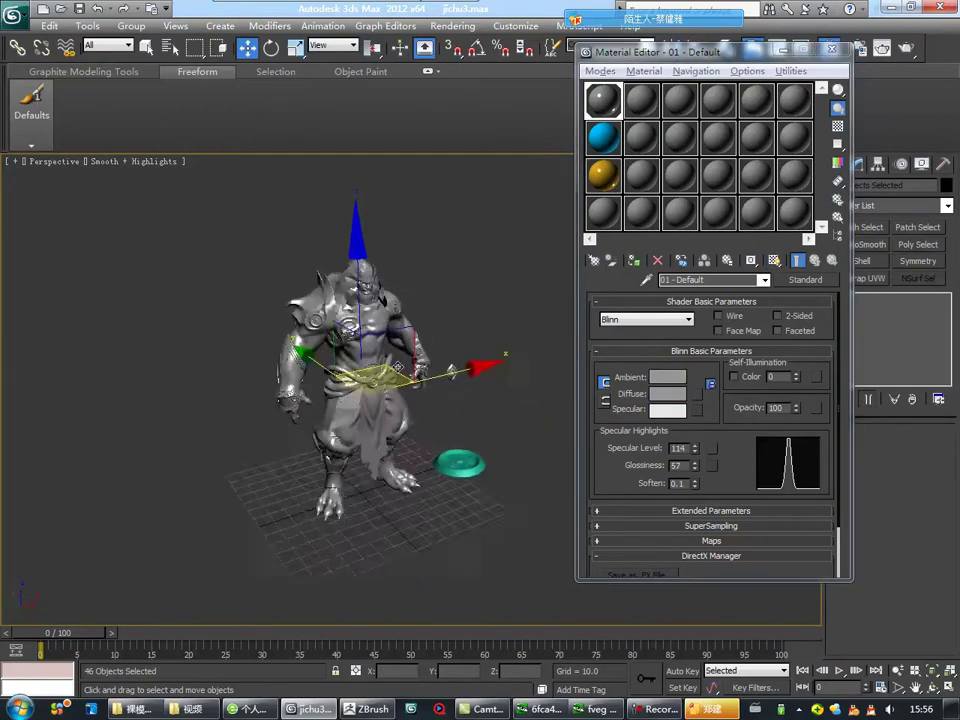
Close the Material Editor and frame the character's belt.
scroll(446, 420, "up", 5)
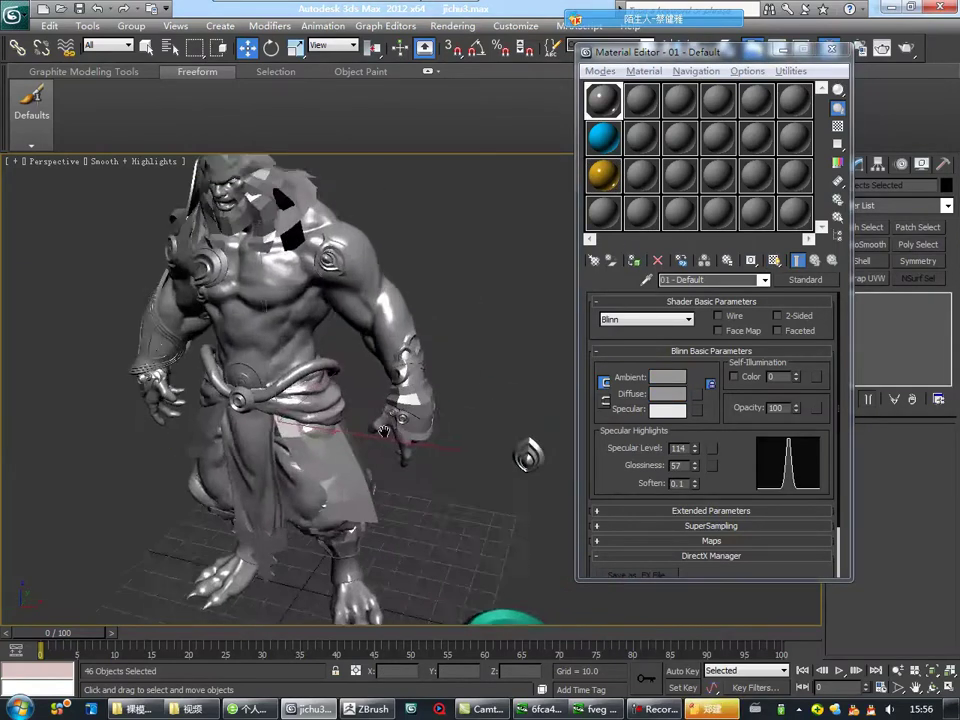
mouse_move(446, 420)
middle_mouse_down("alt")
mouse_move(381, 433)
mouse_move(420, 400)
mouse_move(246, 413)
mouse_move(323, 408)
middle_mouse_up("alt")
scroll(381, 433, "up", 5)
scroll(470, 400, "down", 5)
key("m")
scroll(439, 422, "up", 3)
scroll(435, 411, "down", 4)
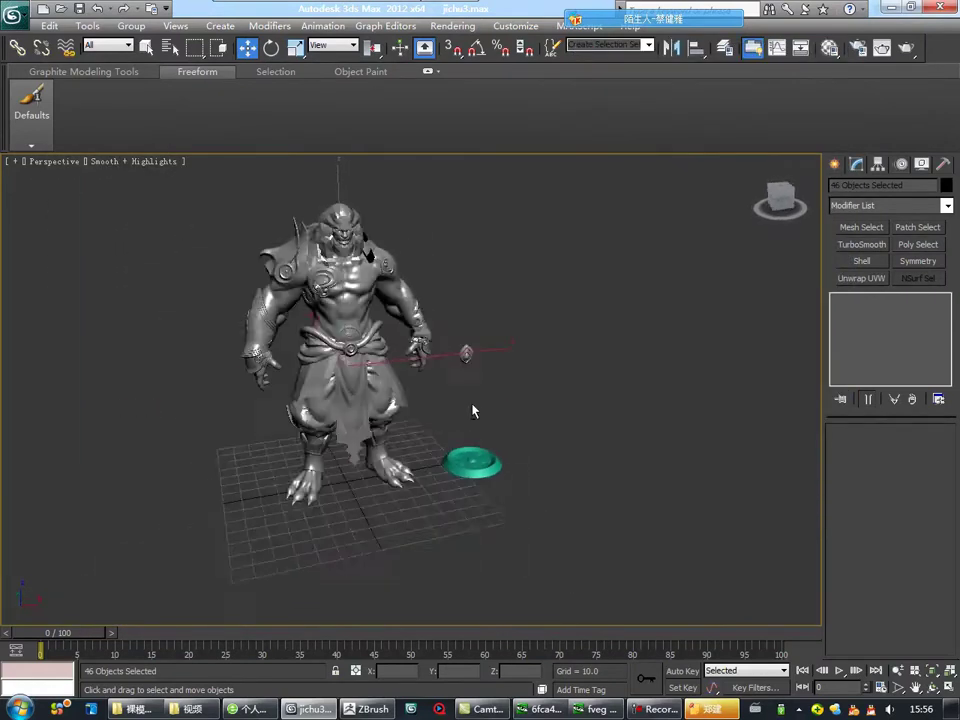
scroll(433, 383, "up", 5)
scroll(181, 252, "down", 3)
Duplicate the belt disc as a new copy object, Cylinder008.
key("ctrl+v")
key("Return")
key("r")
key("w")
scroll(585, 433, "down", 2)
mouse_move(500, 430)
middle_mouse_down("alt")
mouse_move(585, 433)
mouse_move(475, 301)
mouse_move(288, 345)
mouse_move(422, 399)
middle_mouse_up("alt")
scroll(585, 433, "down", 3)
scroll(586, 434, "up", 5)
scroll(586, 434, "down", 2)
Rotate Cylinder008 to face outward from the front of the belt.
middle_click_drag(628, 401, 600, 430, "alt")
scroll(600, 430, "up", 2)
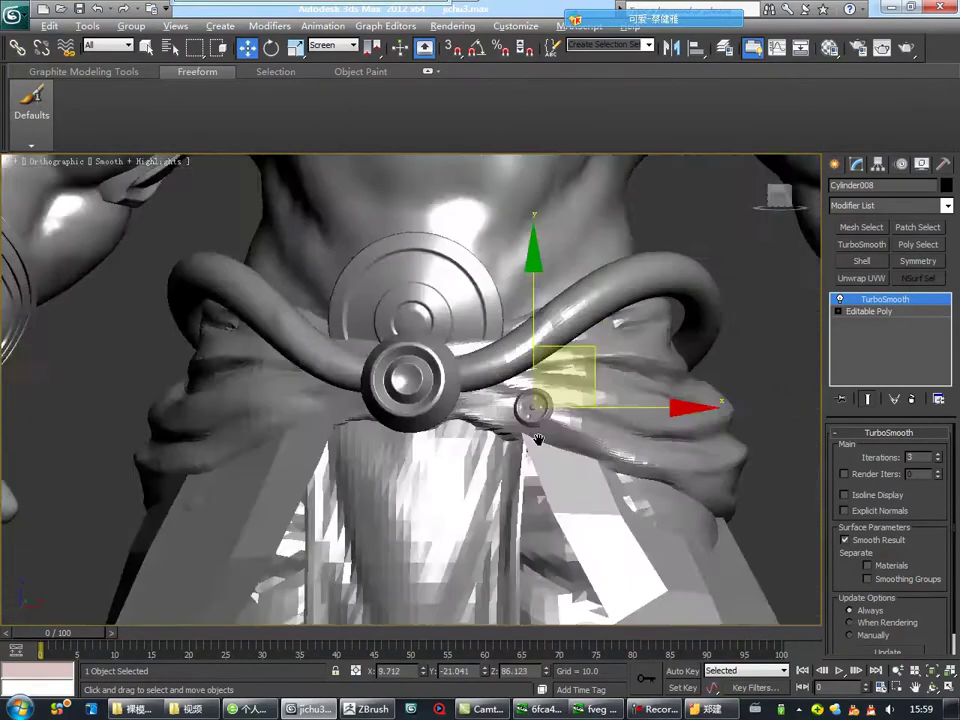
scroll(600, 430, "up", 3)
key("r")
key("e")
key("w")
mouse_move(616, 513)
middle_mouse_down("alt")
mouse_move(506, 476)
mouse_move(545, 371)
middle_mouse_up("alt")
key("r")
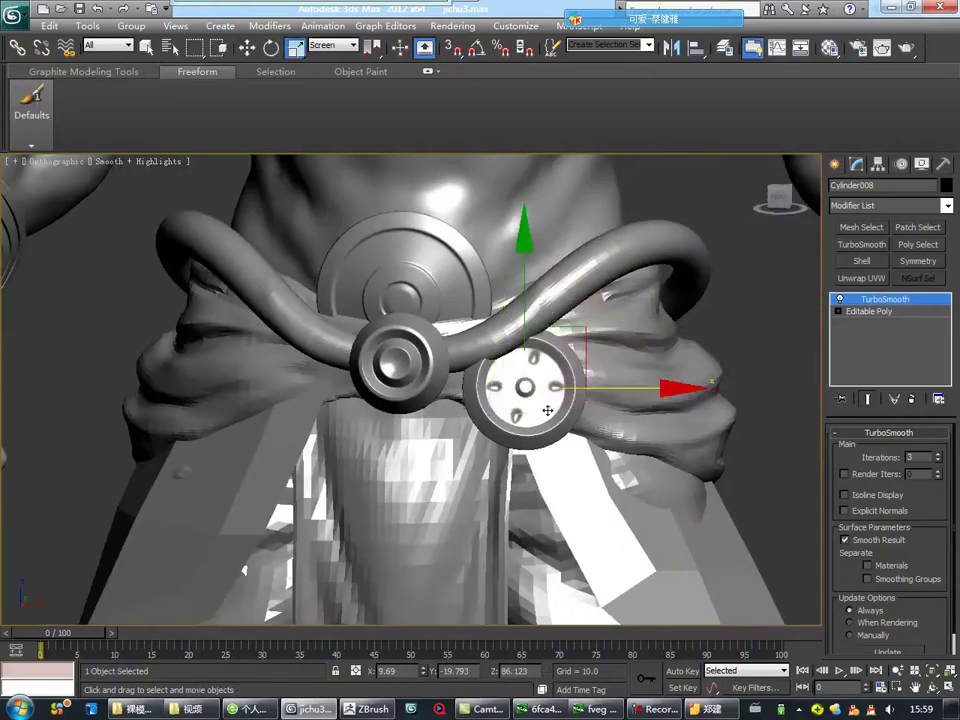
Scale and move Cylinder008 in Screen coordinates to sit flush right of the buckle.
scroll(548, 410, "down", 2)
scroll(548, 410, "down", 2)
scroll(506, 399, "up", 5)
key("e")
mouse_move(548, 410)
middle_mouse_down("alt")
mouse_move(506, 399)
mouse_move(553, 349)
mouse_move(430, 400)
mouse_move(777, 364)
middle_mouse_up("alt")
key("w")
scroll(490, 400, "down", 3)
scroll(430, 400, "up", 3)
key("w")
scroll(777, 364, "down", 3)
scroll(572, 407, "up", 3)
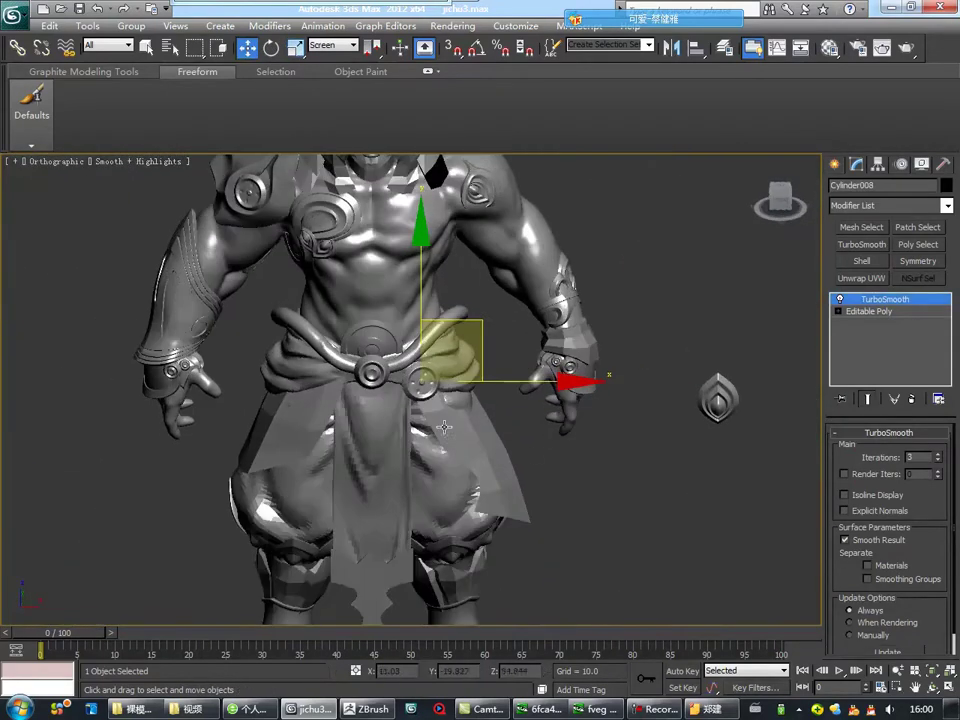
Convert Cylinder008 to Editable Poly, adjust its pivot, and add Symmetry under TurboSmooth.
right_click(566, 328)
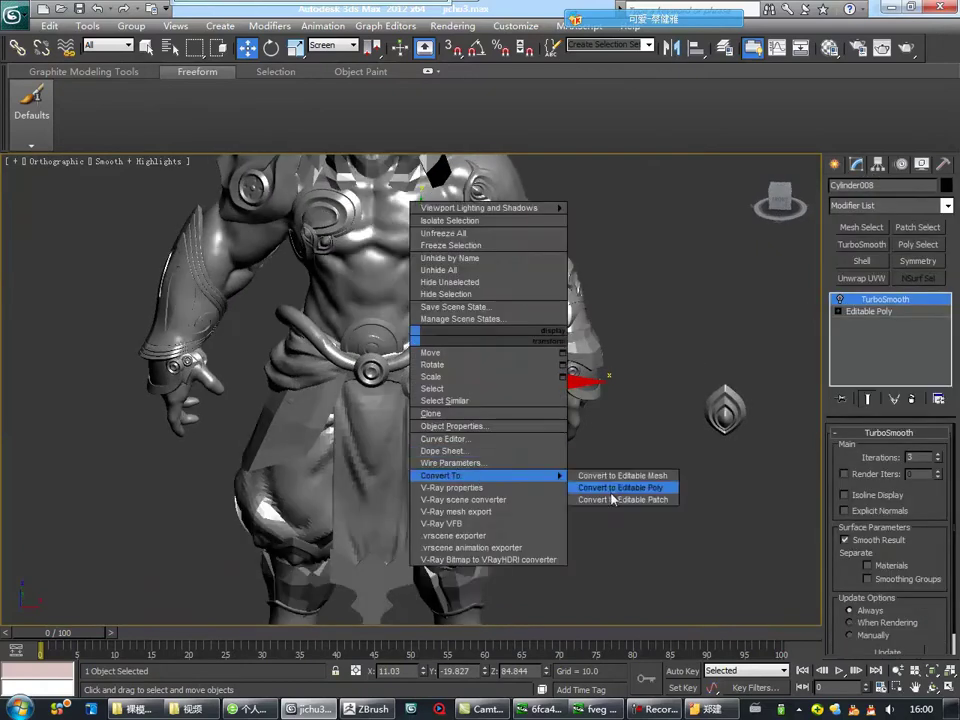
left_click(619, 486)
key("Insert")
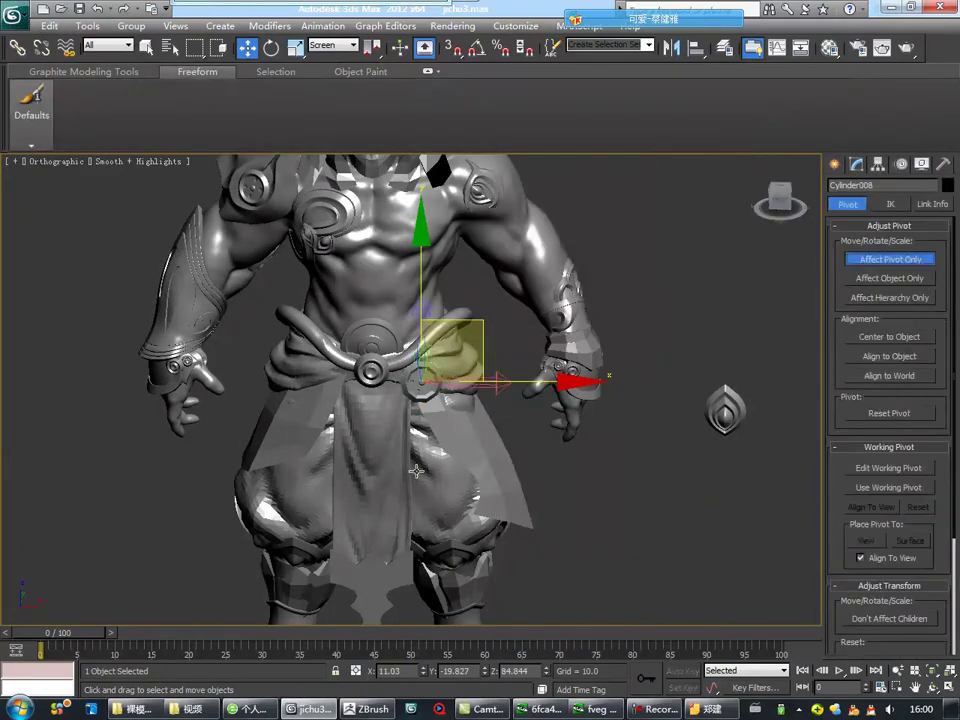
left_click(856, 165)
scroll(499, 529, "down", 5)
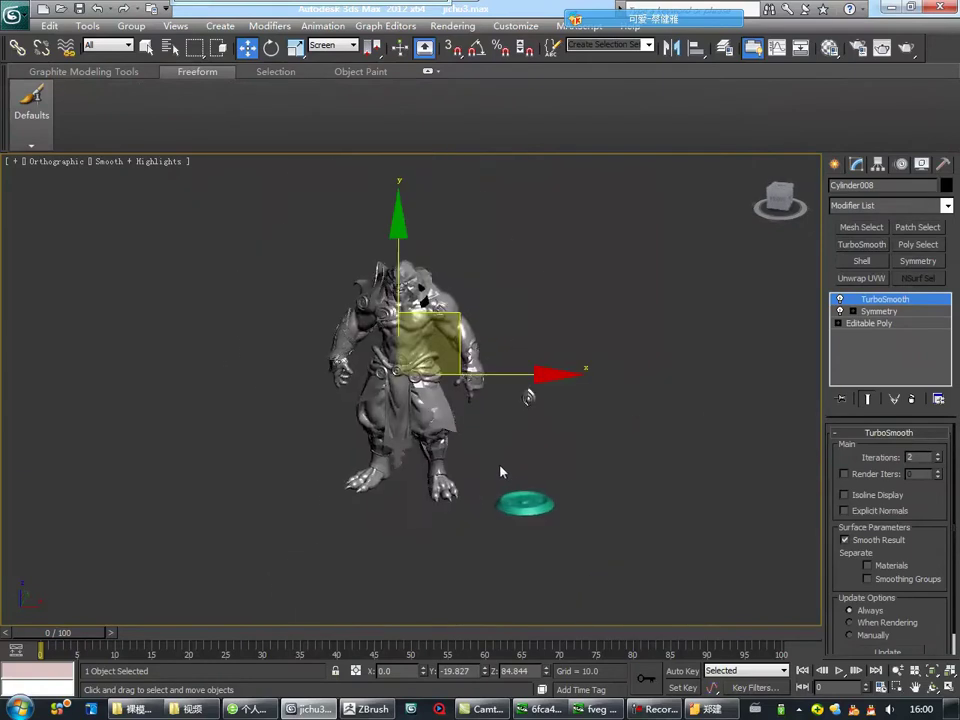
scroll(529, 446, "up", 4)
Orbit to a low perspective view of the disc on the belt.
middle_click_drag(529, 446, 443, 424, "alt")
scroll(414, 450, "down", 2)
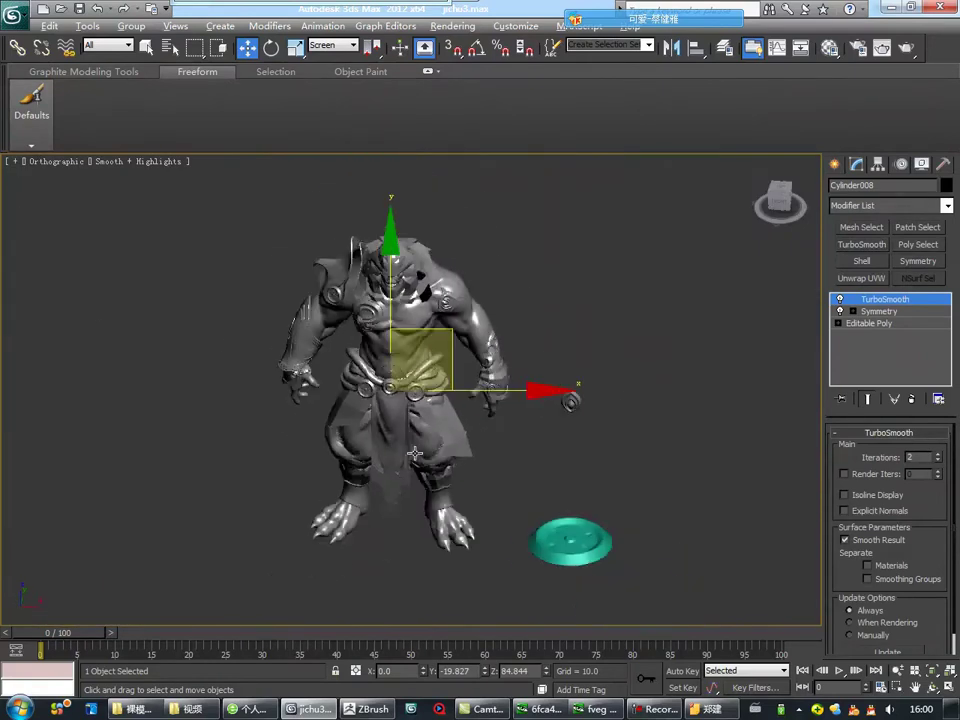
key("p")
scroll(486, 445, "down", 5)
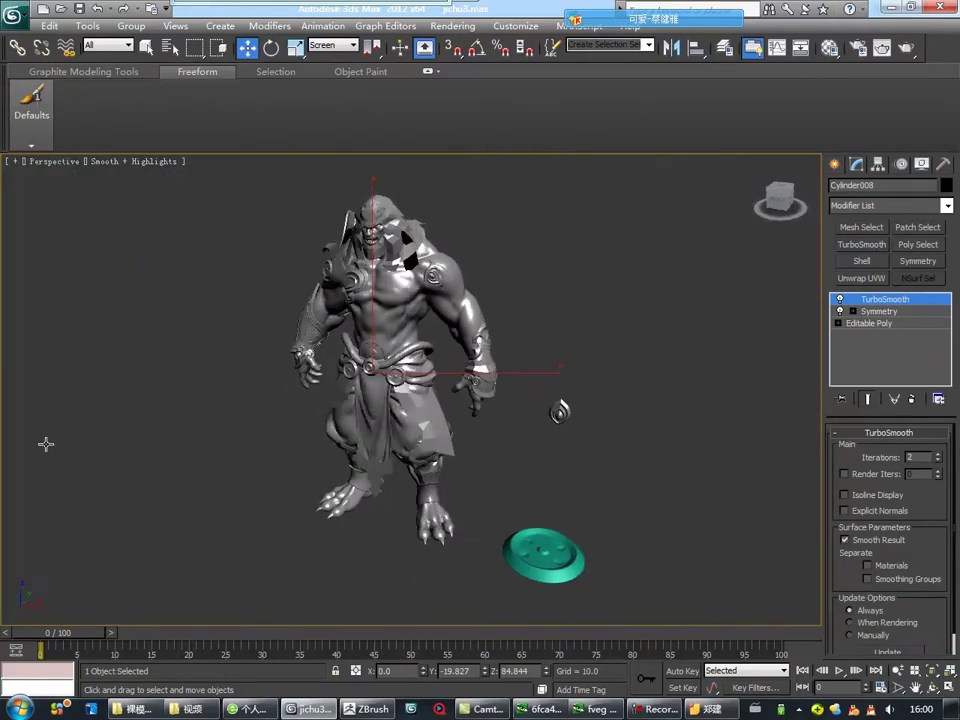
middle_click_drag(370, 489, 367, 485)
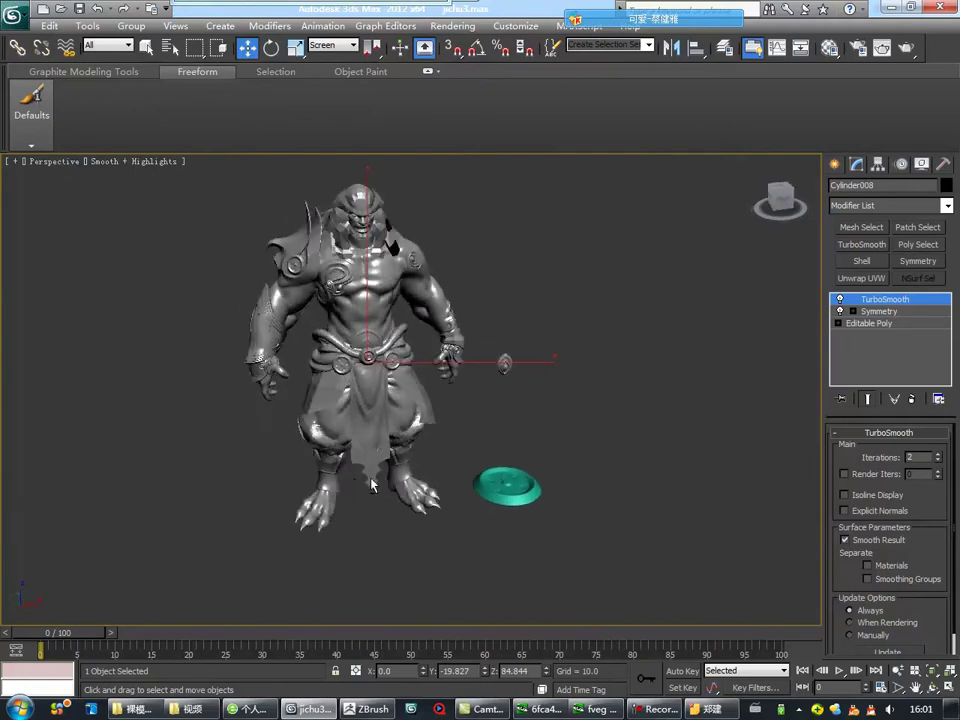
scroll(370, 487, "up", 5)
Scale and move Cylinder008 so it sits snugly against the belt beside the buckle.
key("r")
middle_click_drag(410, 362, 422, 362, "alt")
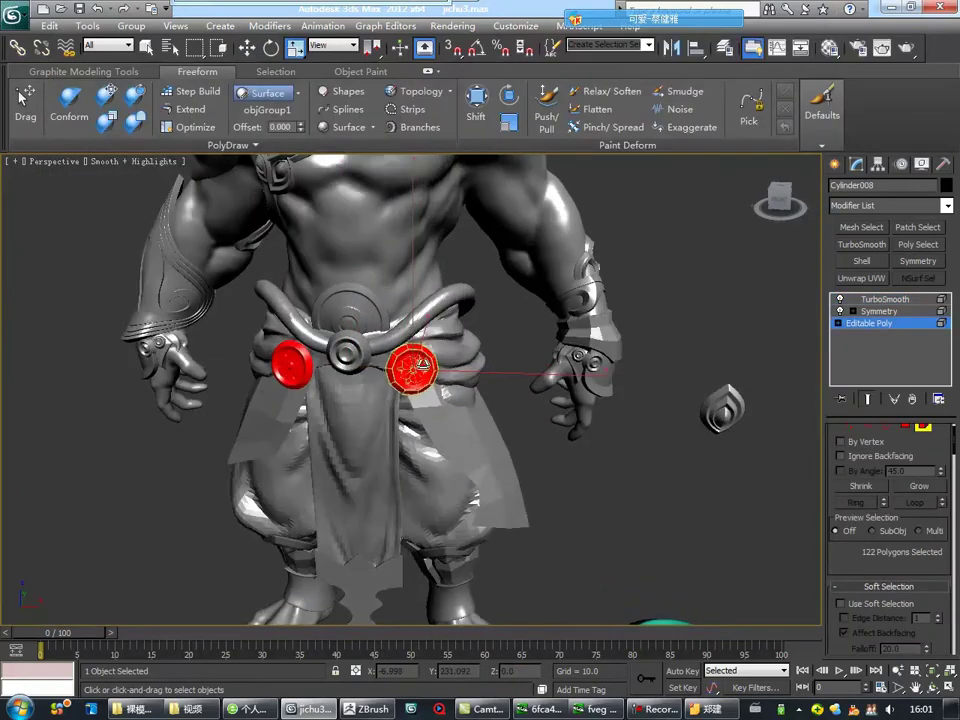
scroll(436, 396, "up", 3)
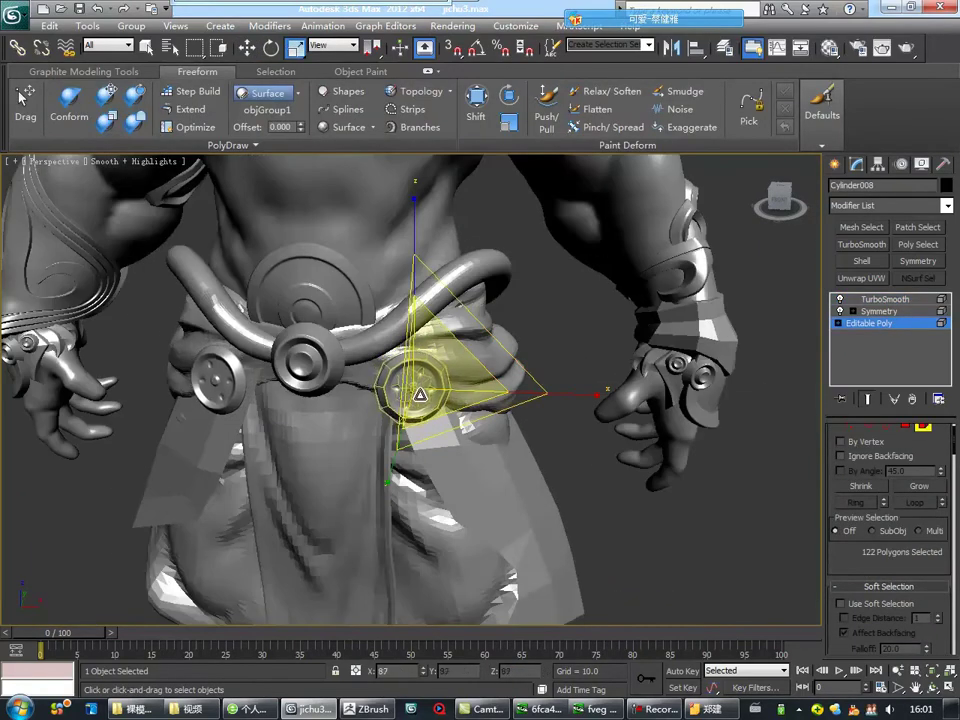
key("w")
scroll(420, 395, "down", 5)
scroll(302, 439, "up", 6)
mouse_move(420, 395)
middle_mouse_down("alt")
mouse_move(302, 439)
mouse_move(500, 395)
middle_mouse_up("alt")
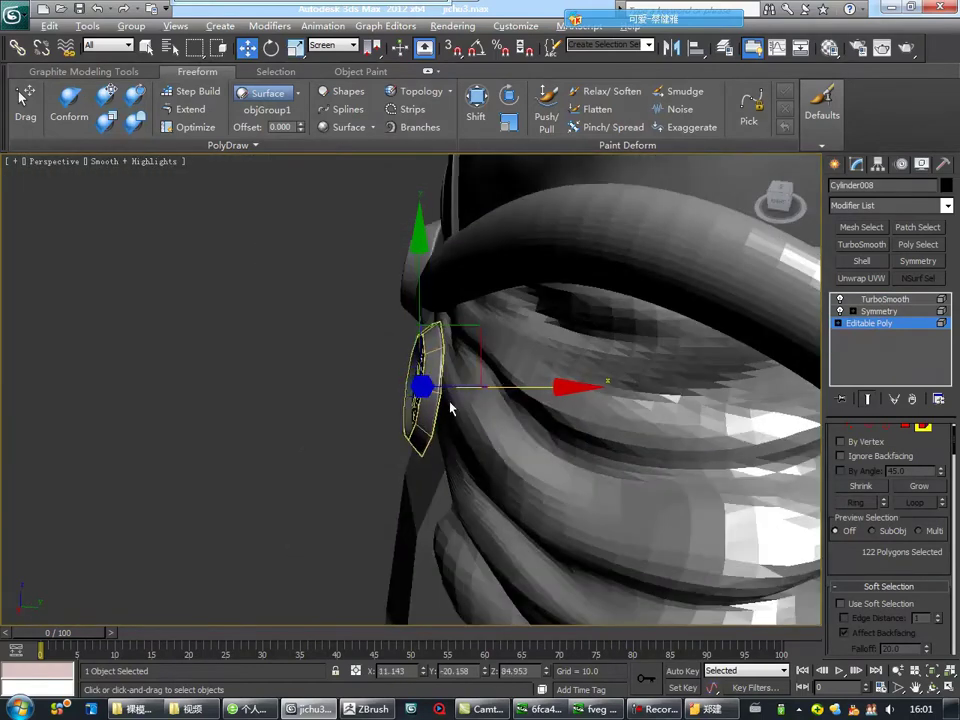
scroll(450, 407, "down", 6)
scroll(474, 444, "down", 3)
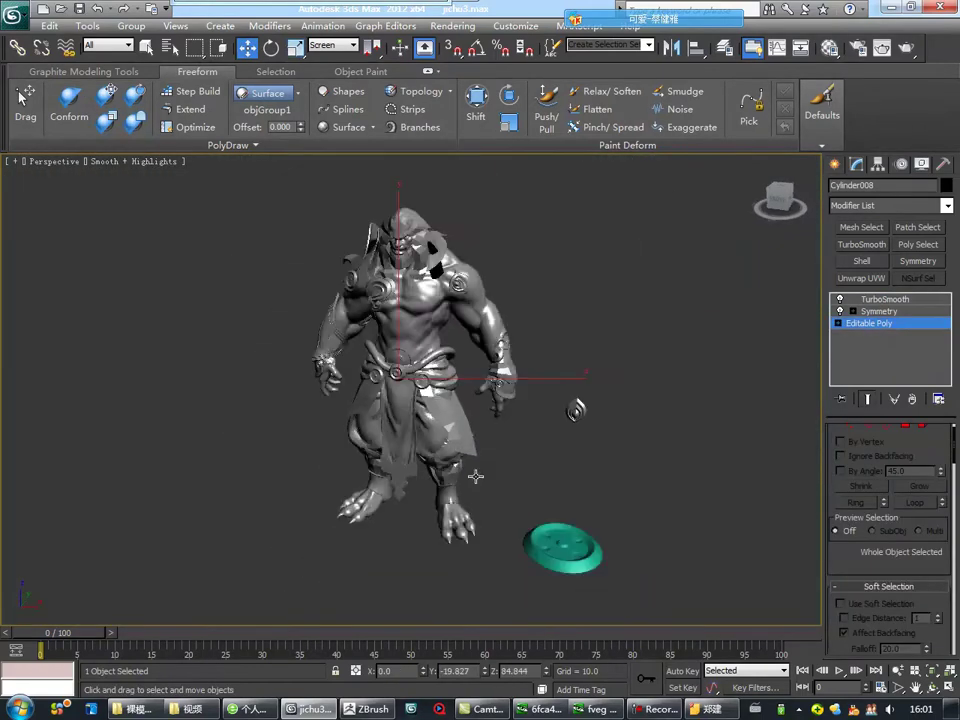